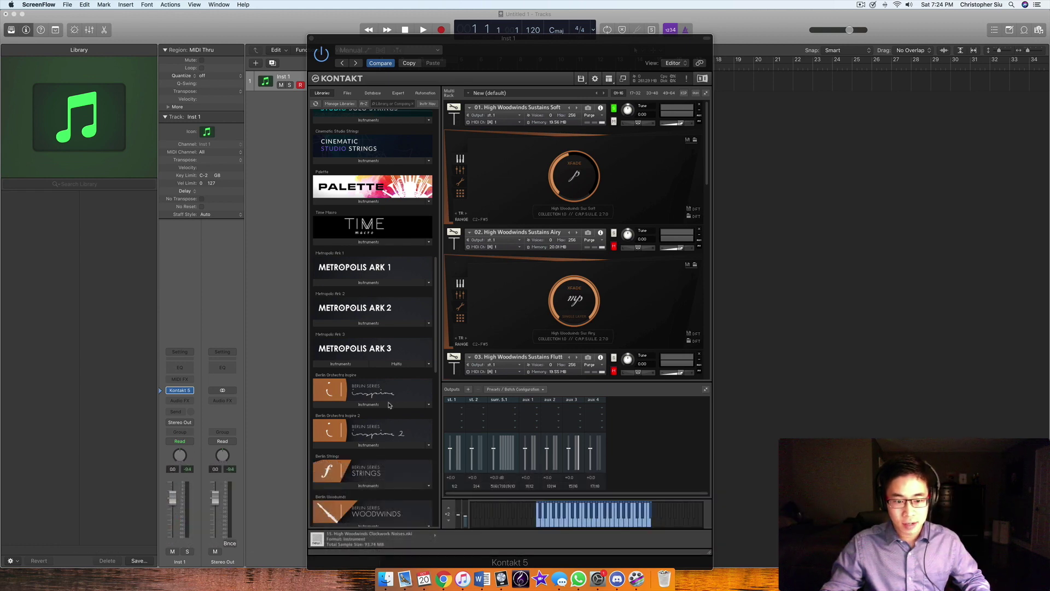
- Find the Time Macro library and open its TMA - Time Macro 1.0 instruments folder
scroll(391, 412, "down", 2)
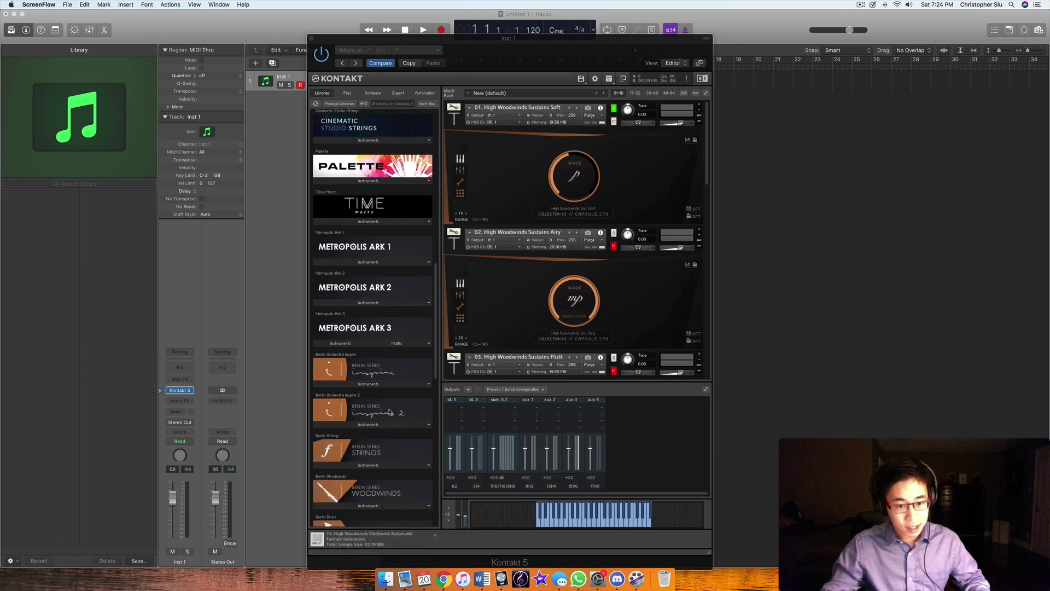
scroll(373, 433, "down", 3)
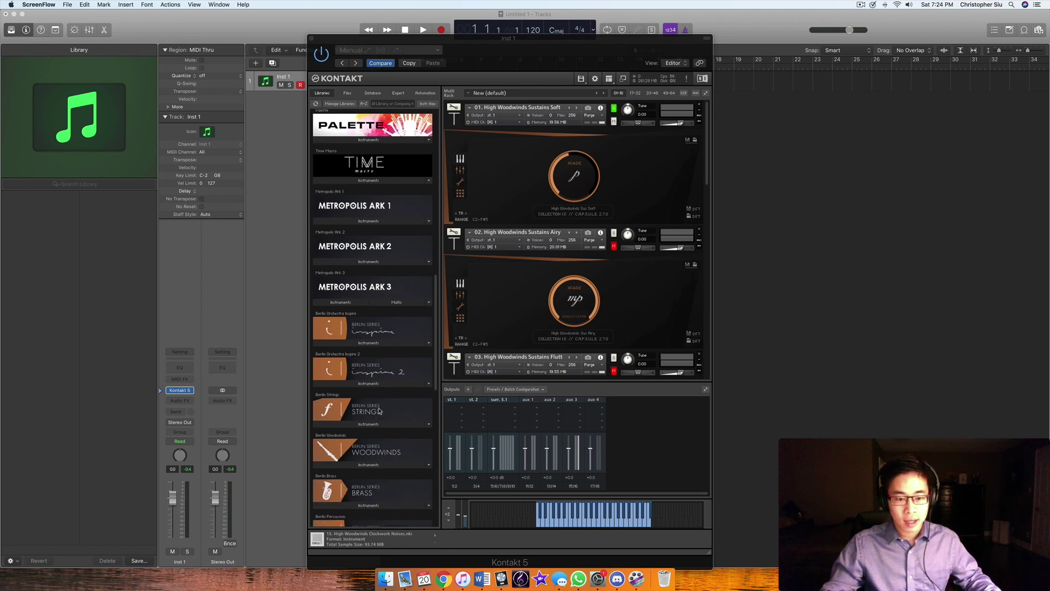
scroll(384, 409, "up", 2)
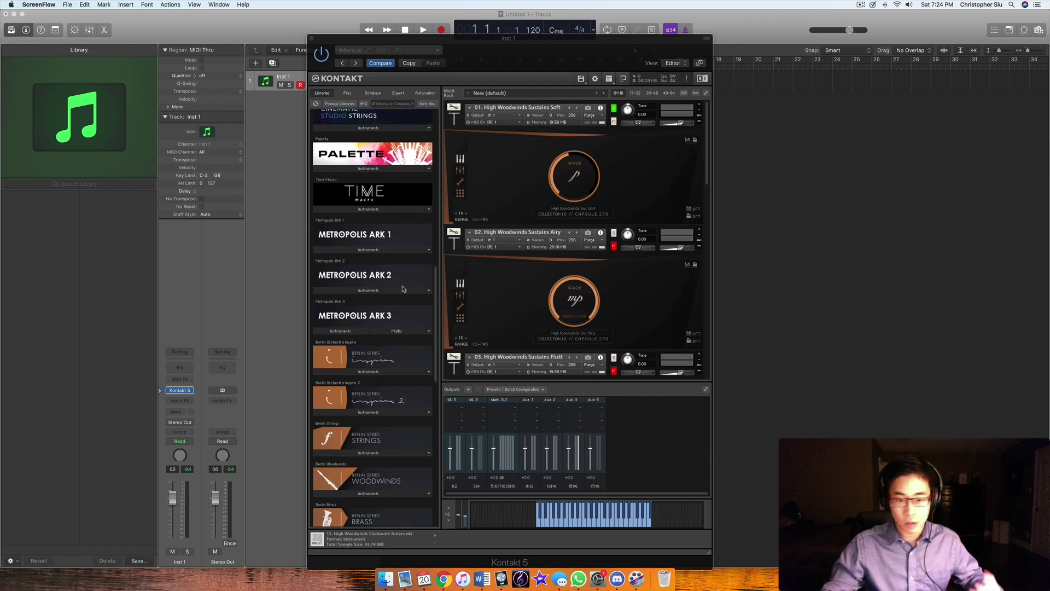
scroll(402, 278, "up", 1)
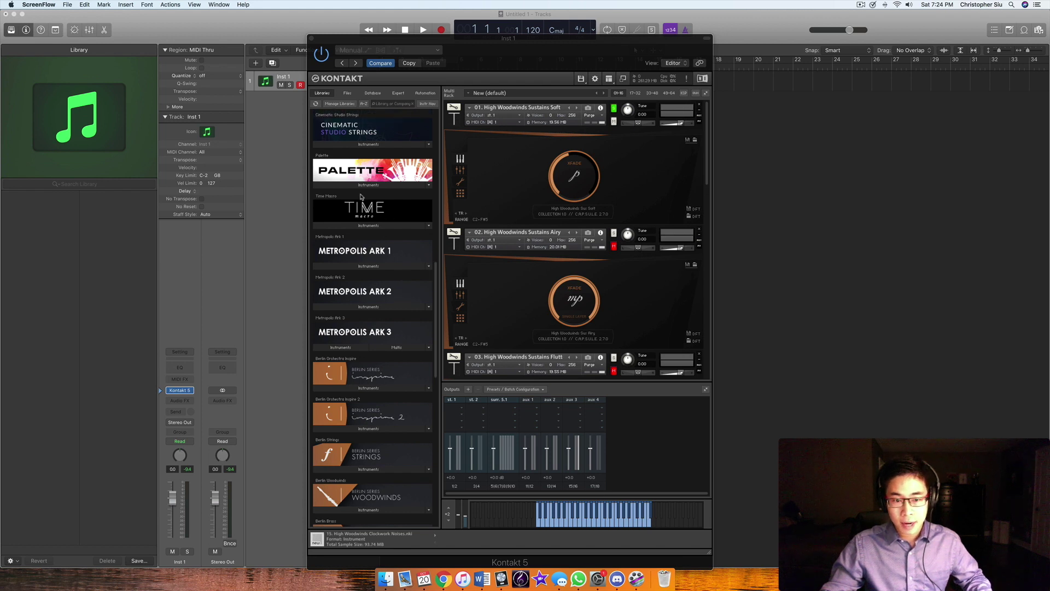
left_click(381, 226)
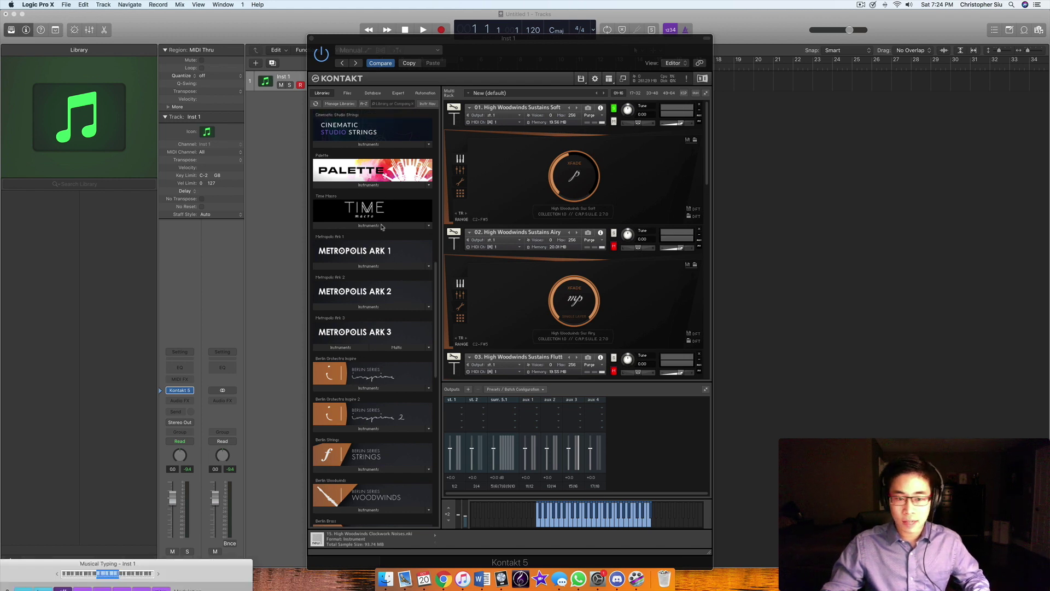
left_click(388, 225)
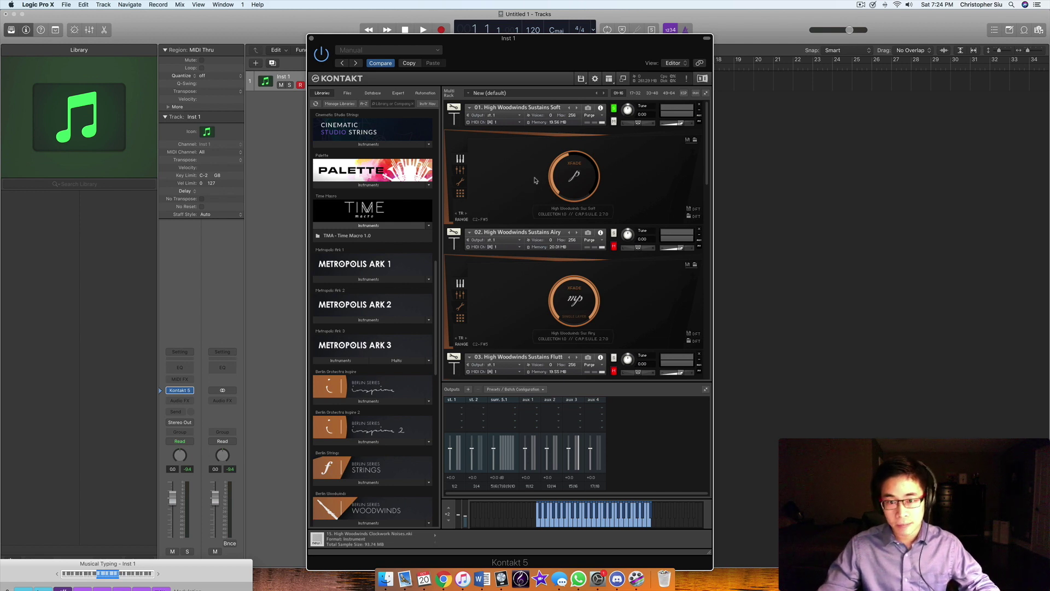
left_click(356, 236)
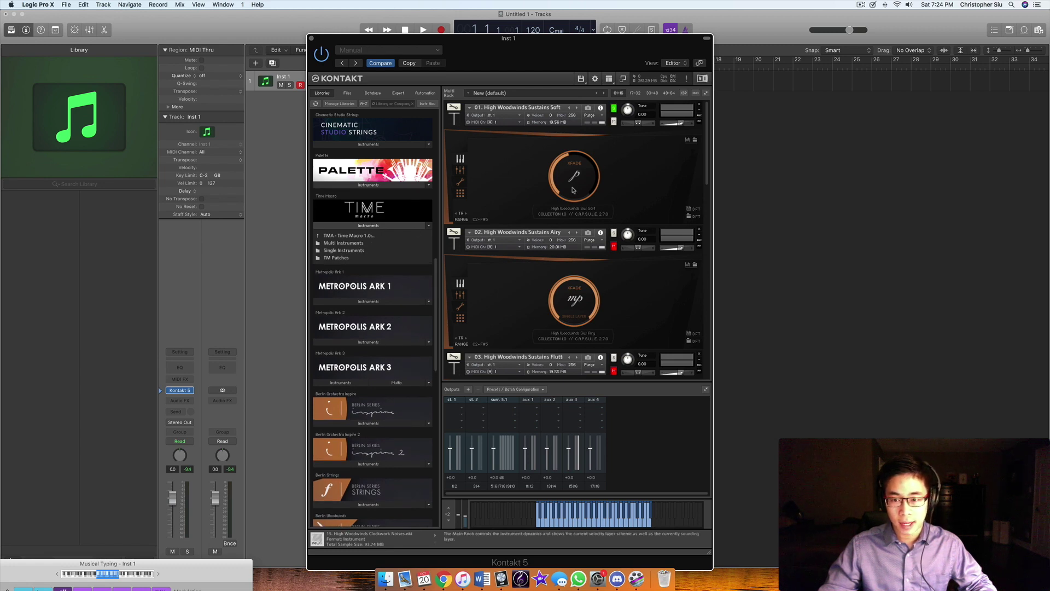
- Look through the Single Instruments and Multi Instruments folders of Time Macro and return to the main folder
scroll(573, 190, "down", 3)
scroll(573, 190, "up", 3)
scroll(387, 234, "up", 1)
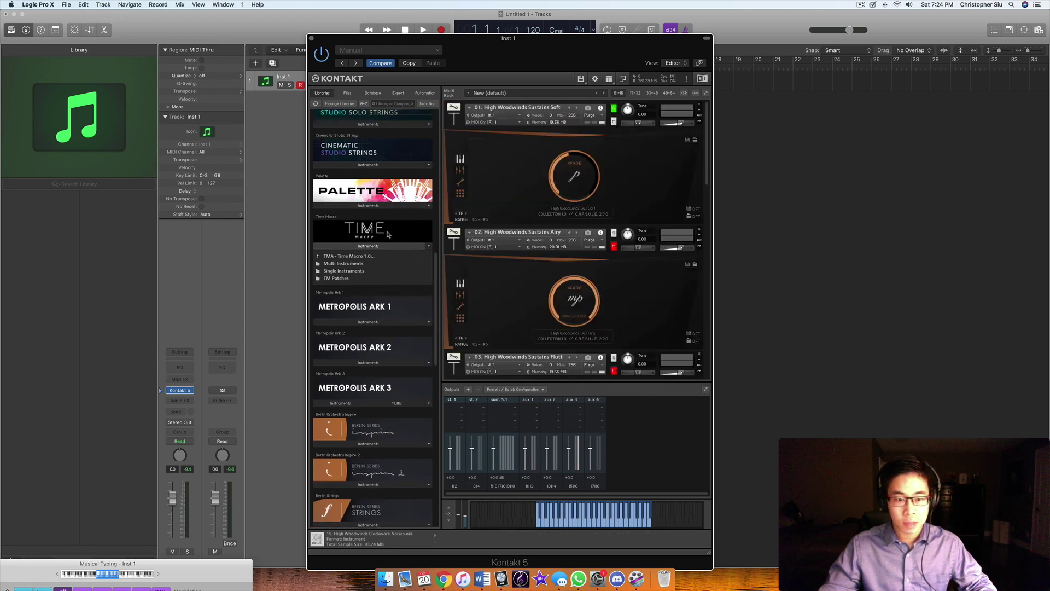
scroll(388, 234, "up", 1)
left_click(352, 283)
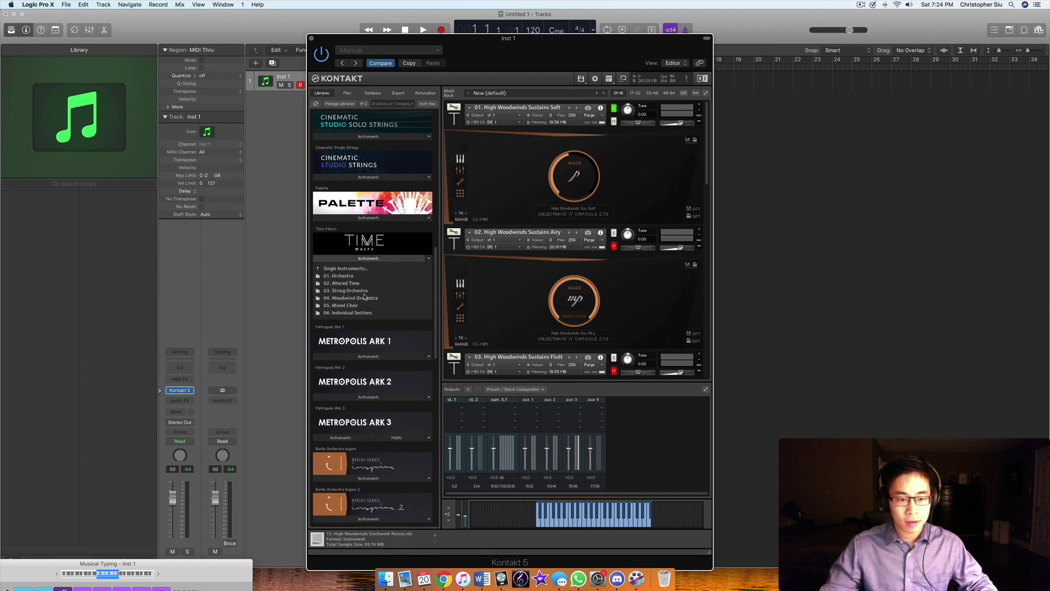
left_click(348, 268)
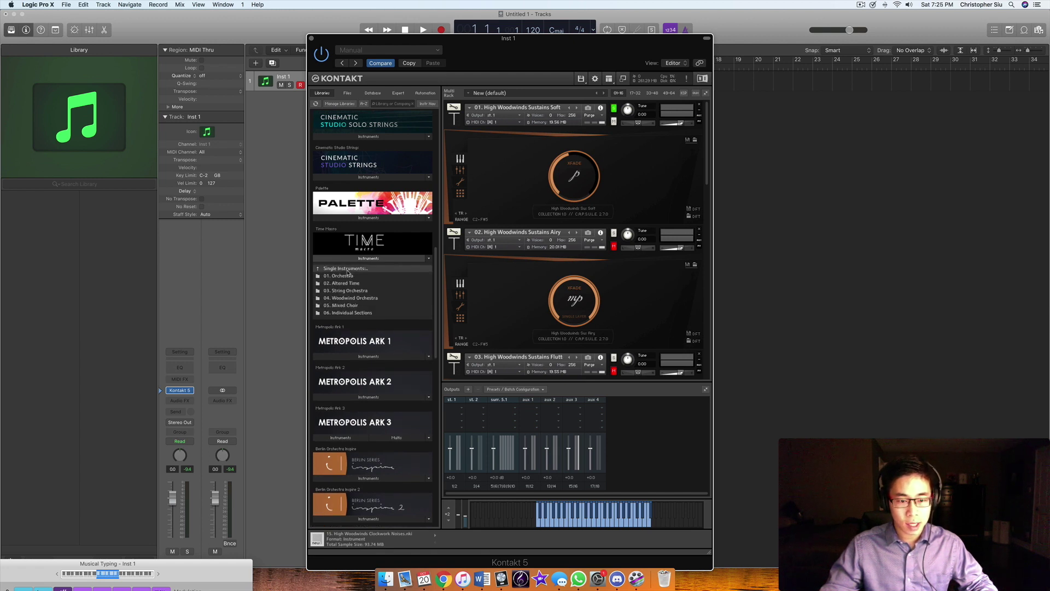
left_click(350, 275)
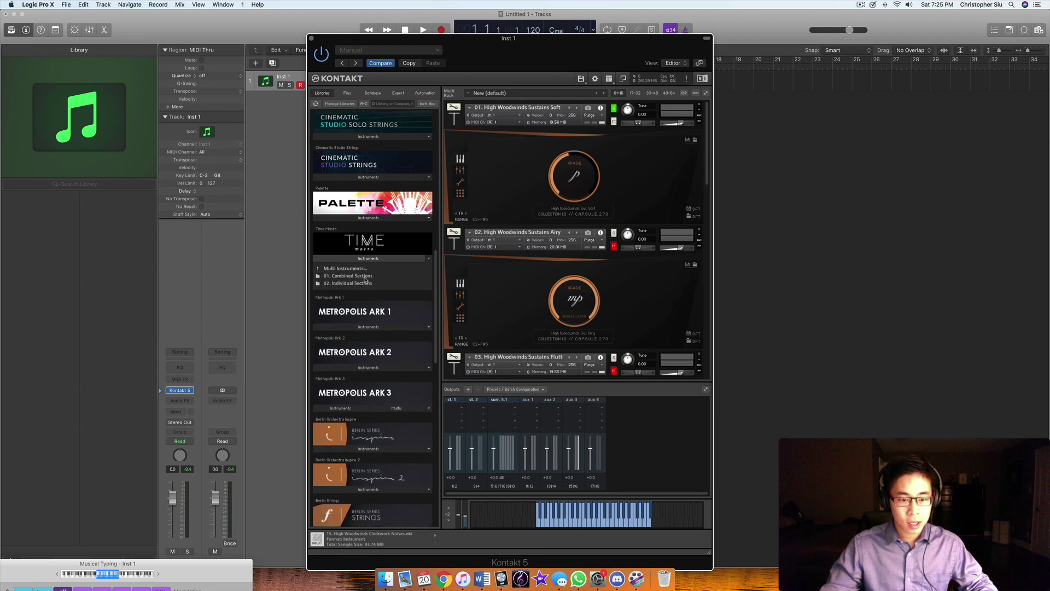
left_click(358, 269)
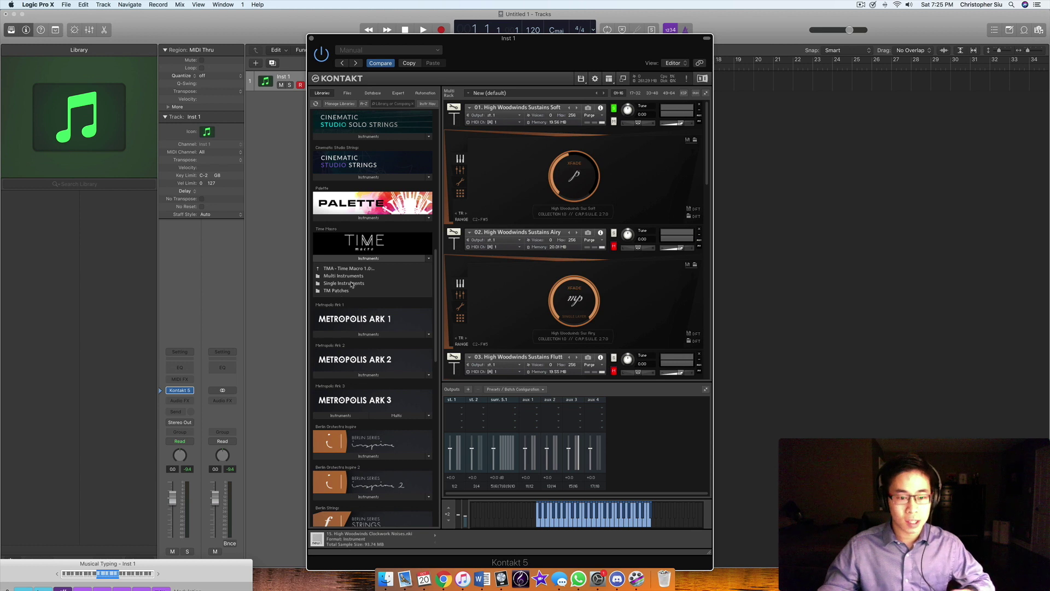
- Open the 04. High Woodwinds folder under Time Macro's Single Instruments, 06. Individual Sections
left_click(353, 283)
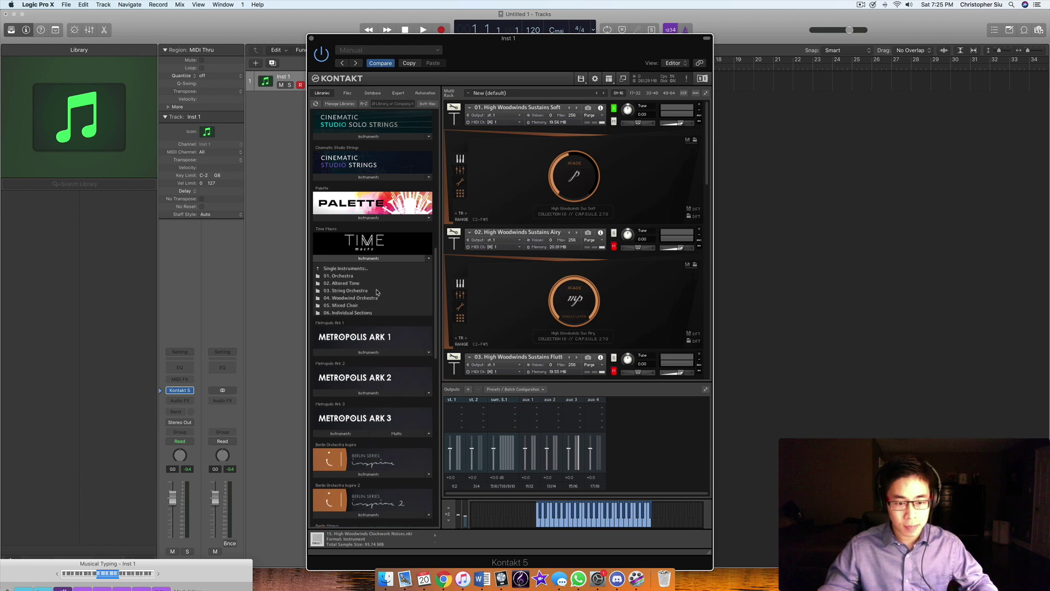
left_click(360, 313)
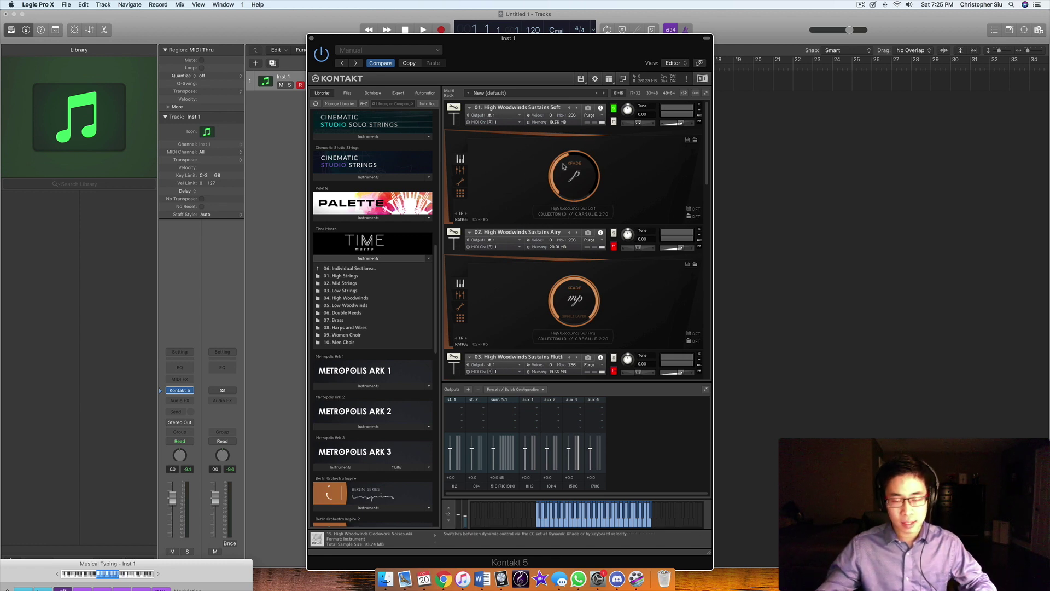
double_click(350, 298)
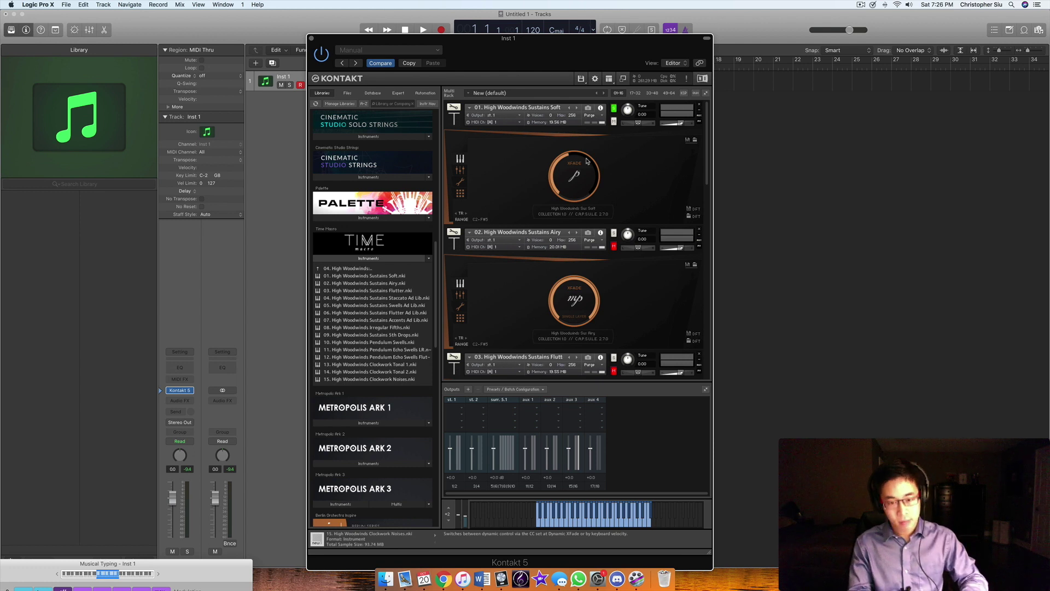
- Audition the 01. High Woodwinds Sustains Soft patch by playing a series of notes and chords
key("u")
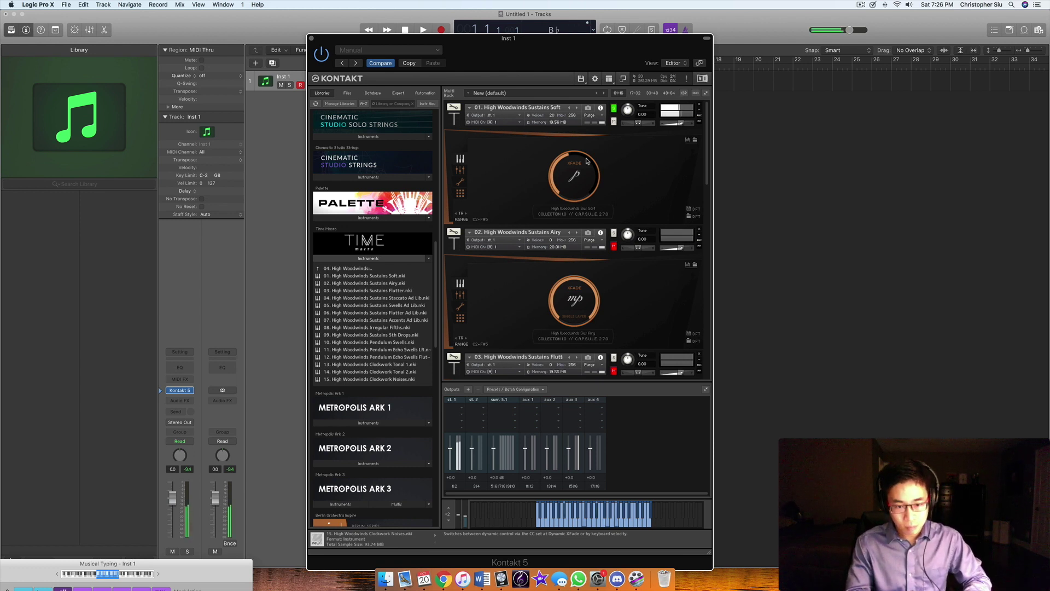
key("t")
key("p")
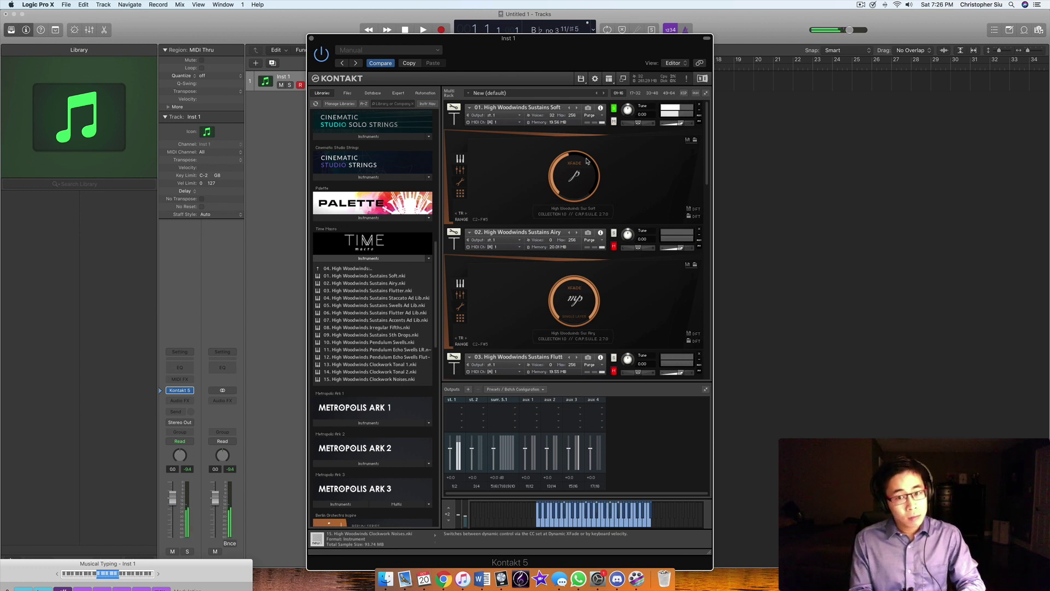
key("a")
key("f")
key("g")
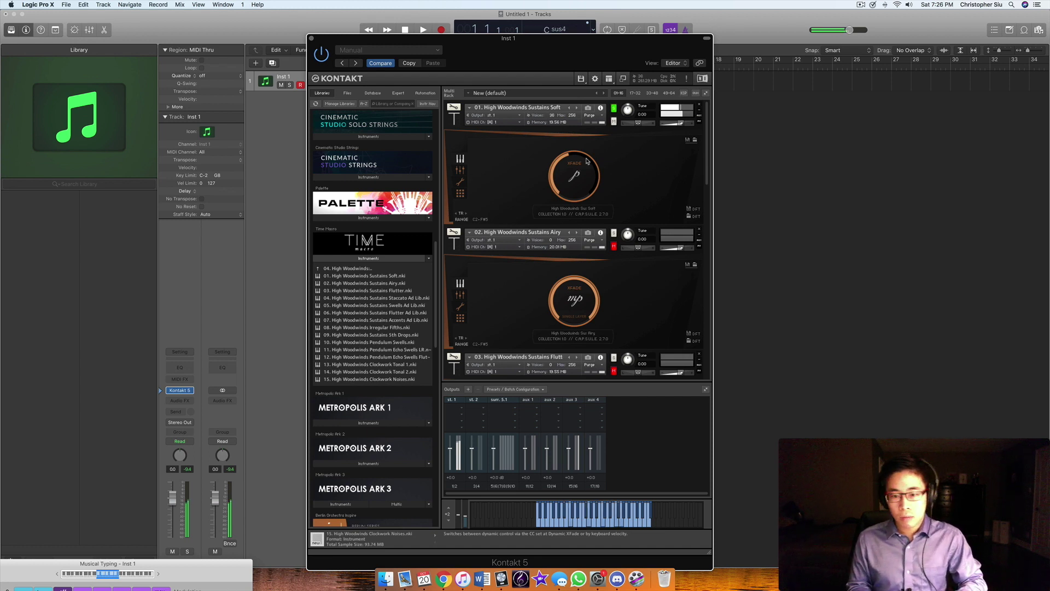
key("d")
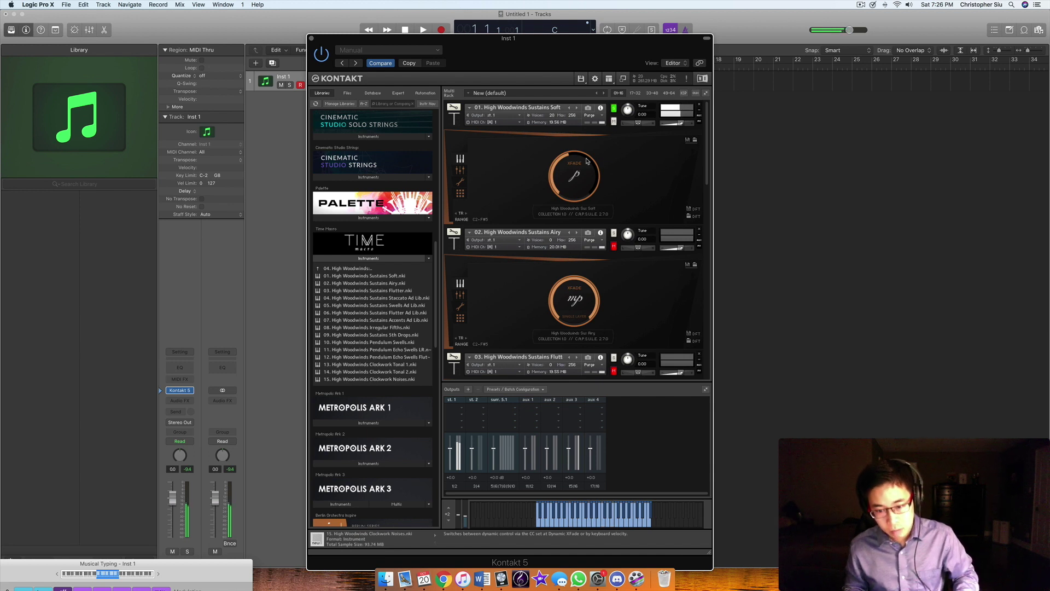
key("f")
key("h")
key("k")
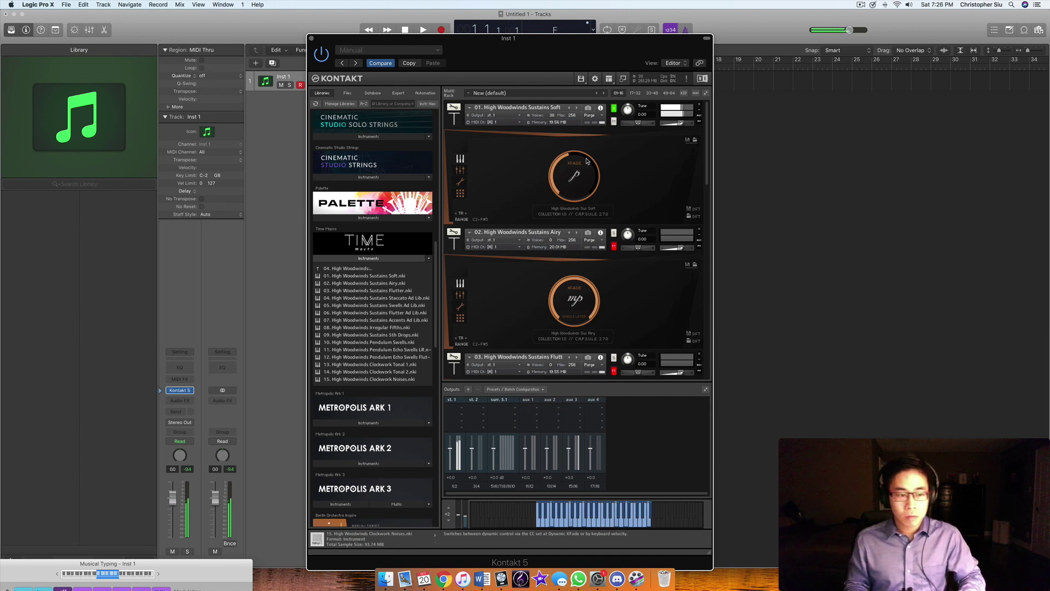
key("u")
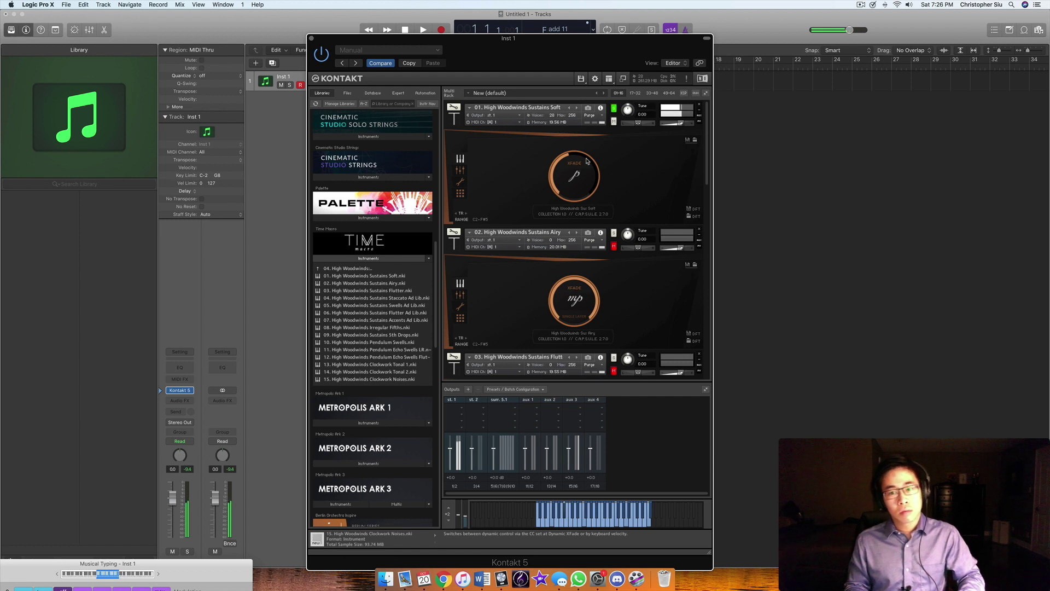
key("h")
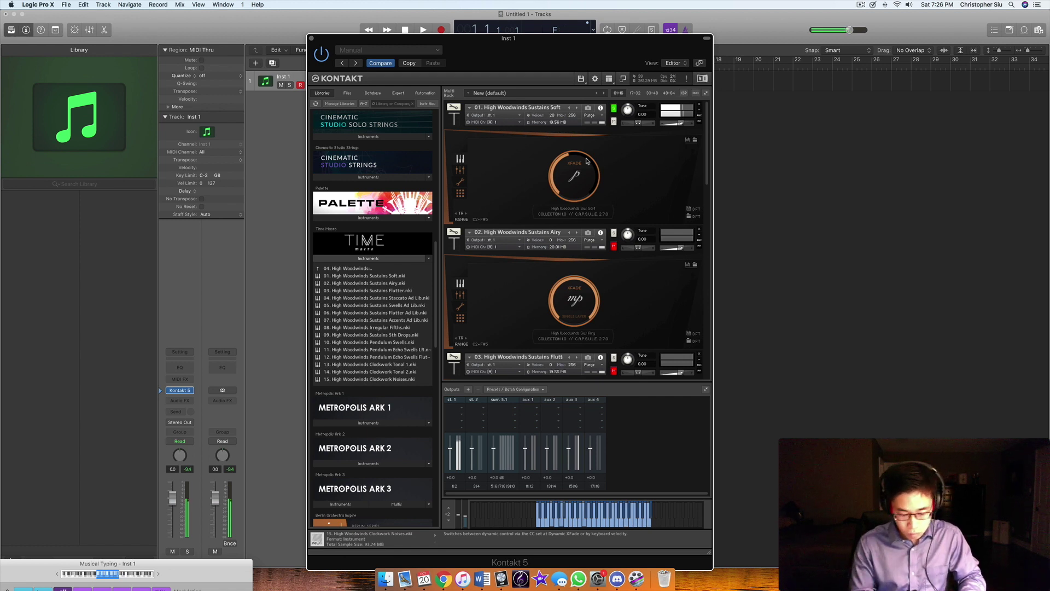
key("u")
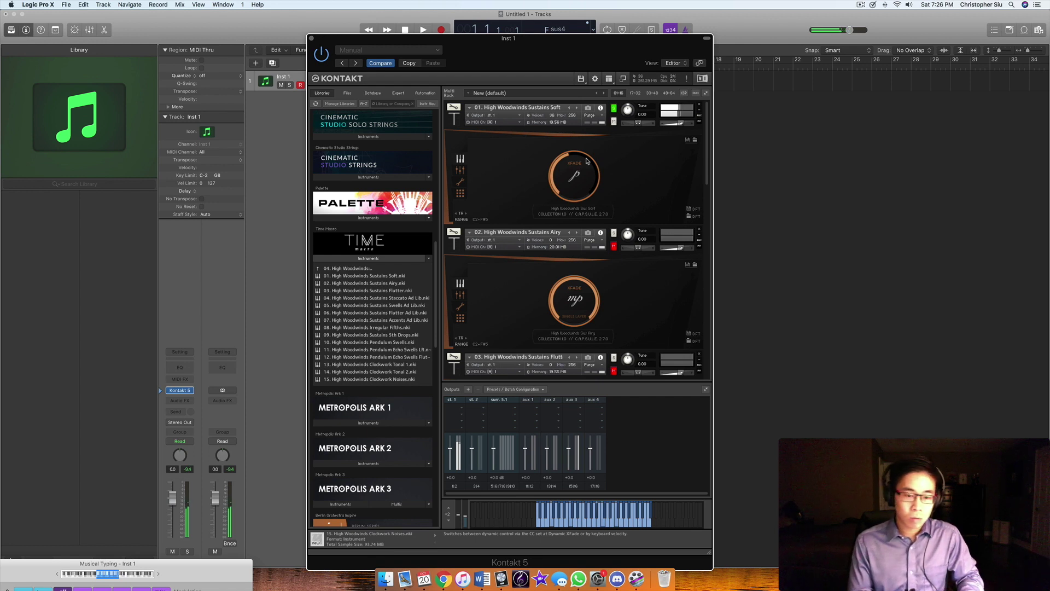
key("o")
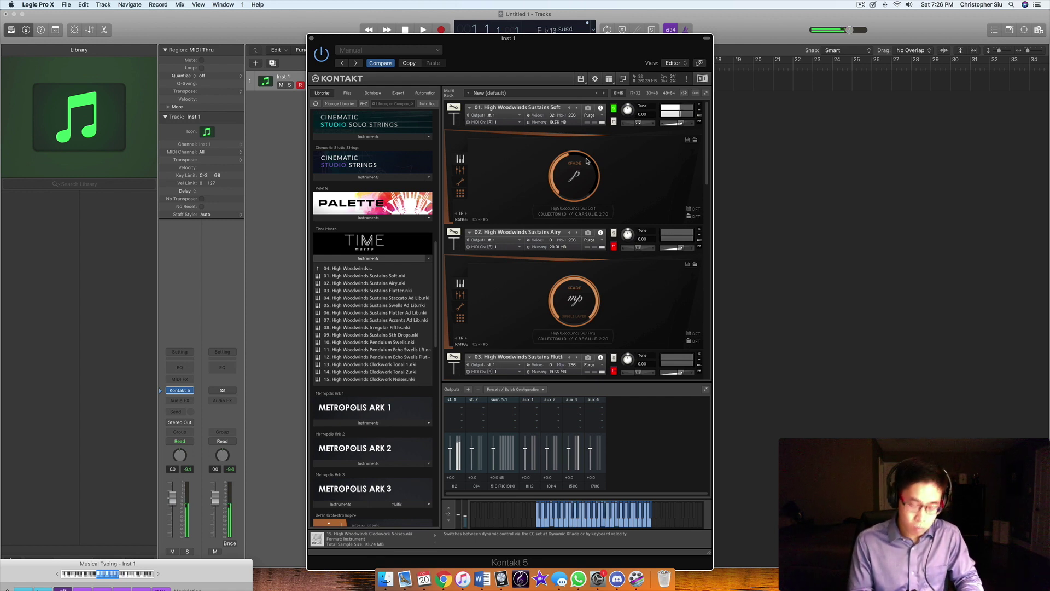
key("h")
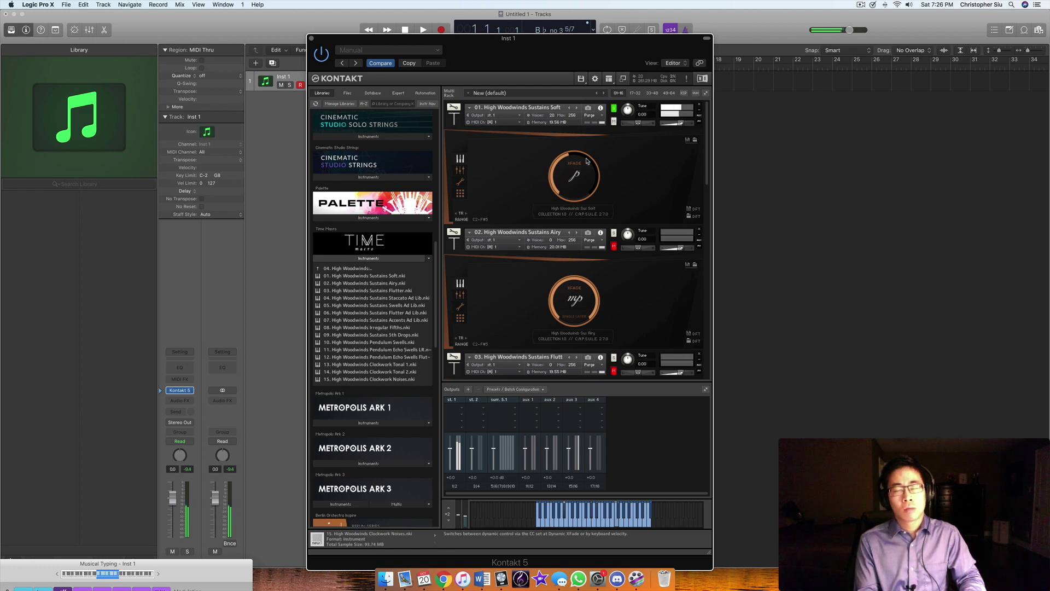
key("f")
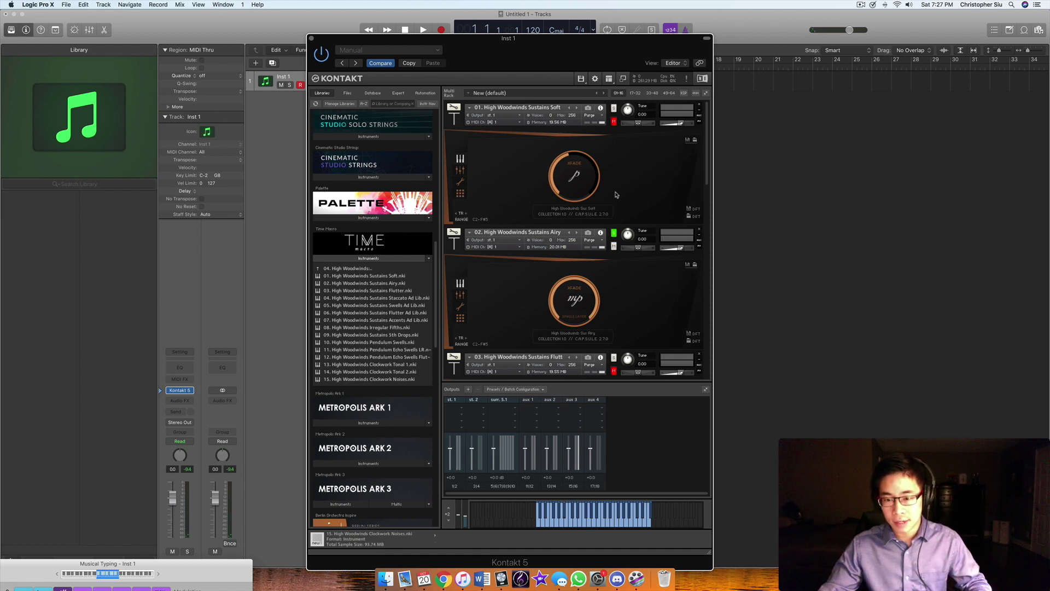
- Solo the 03. High Woodwinds Sustains Flutter patch in the rack
scroll(614, 207, "down", 4)
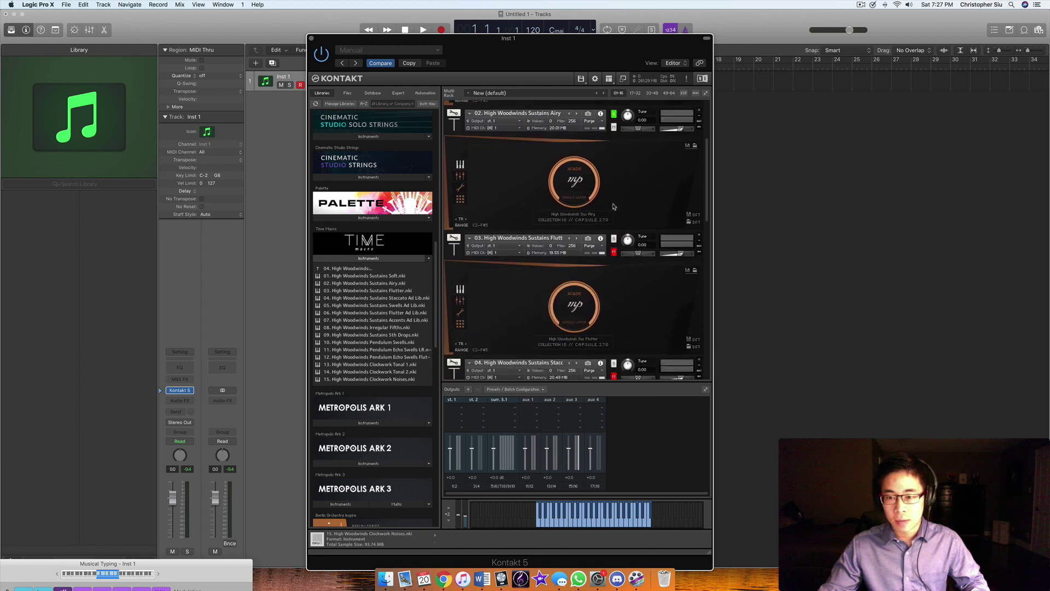
scroll(613, 207, "down", 1)
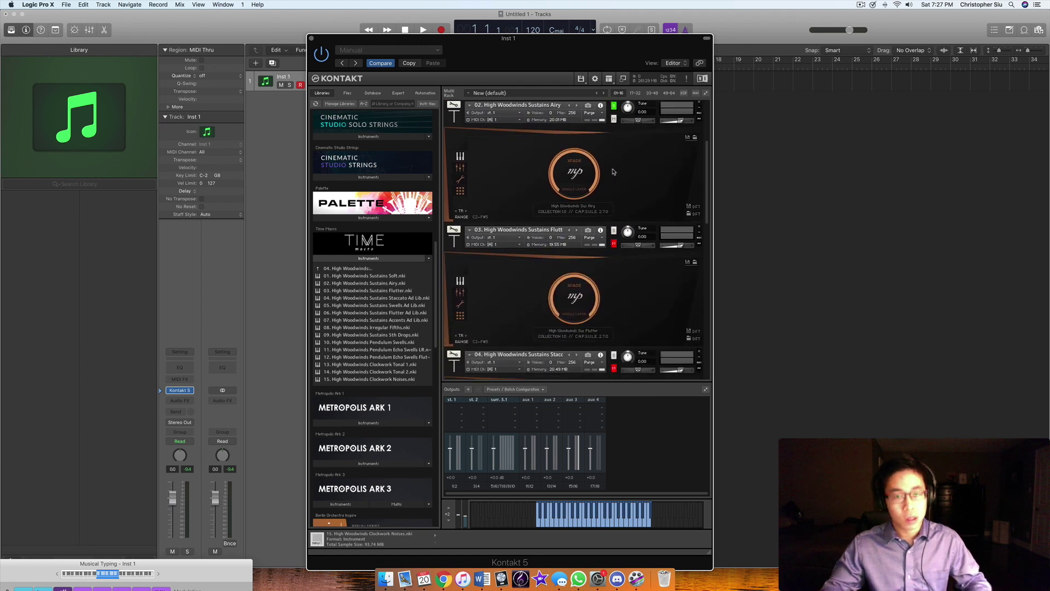
left_click(614, 230)
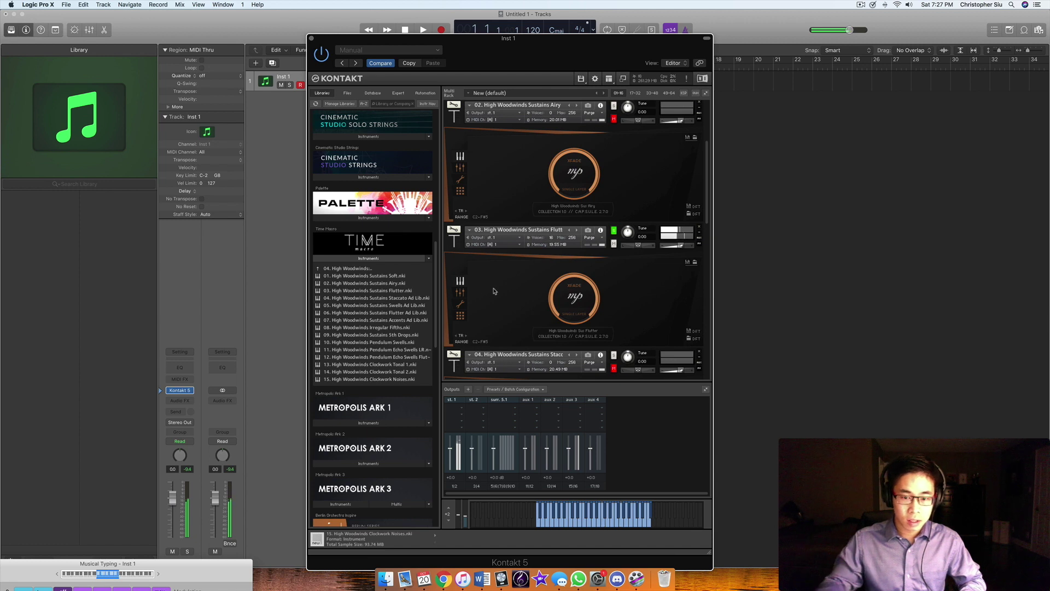
- Solo the 04. High Woodwinds Sustains Staccato Ad Lib patch and play a few notes to audition it
scroll(497, 290, "down", 5)
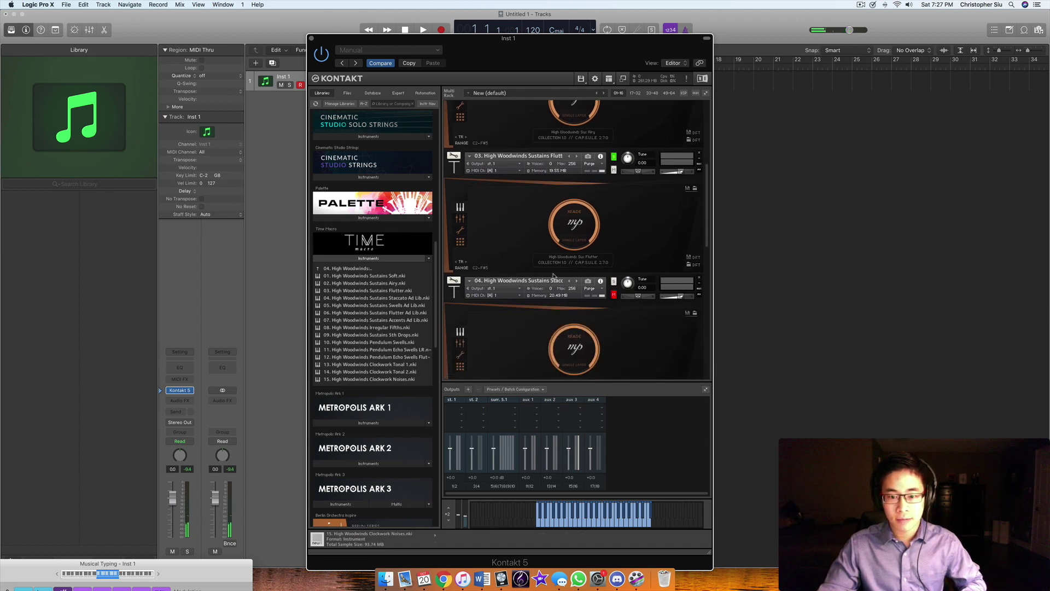
scroll(568, 271, "down", 2)
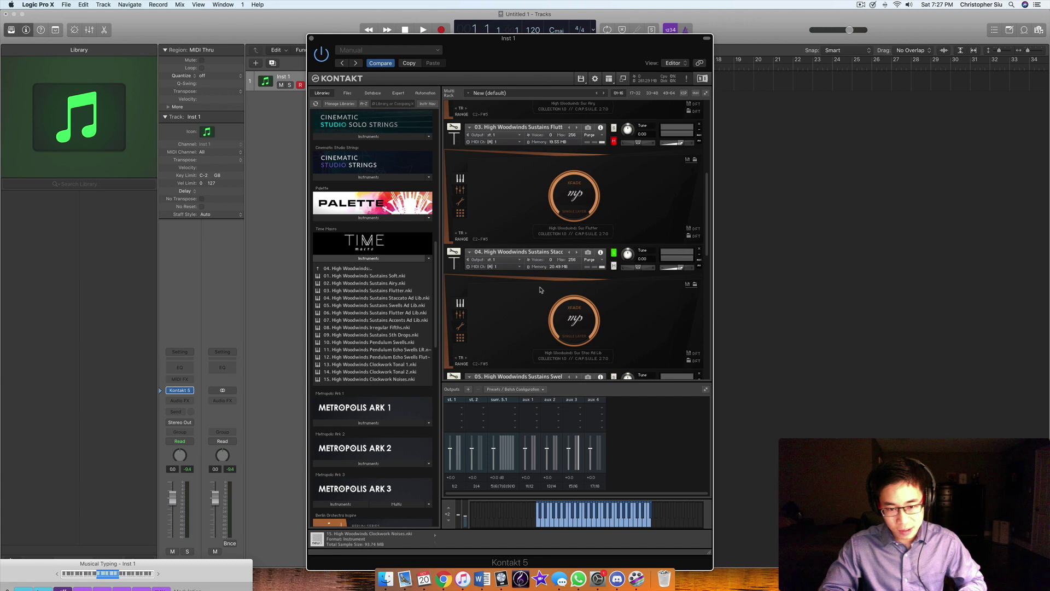
key("a")
key("s")
key("g")
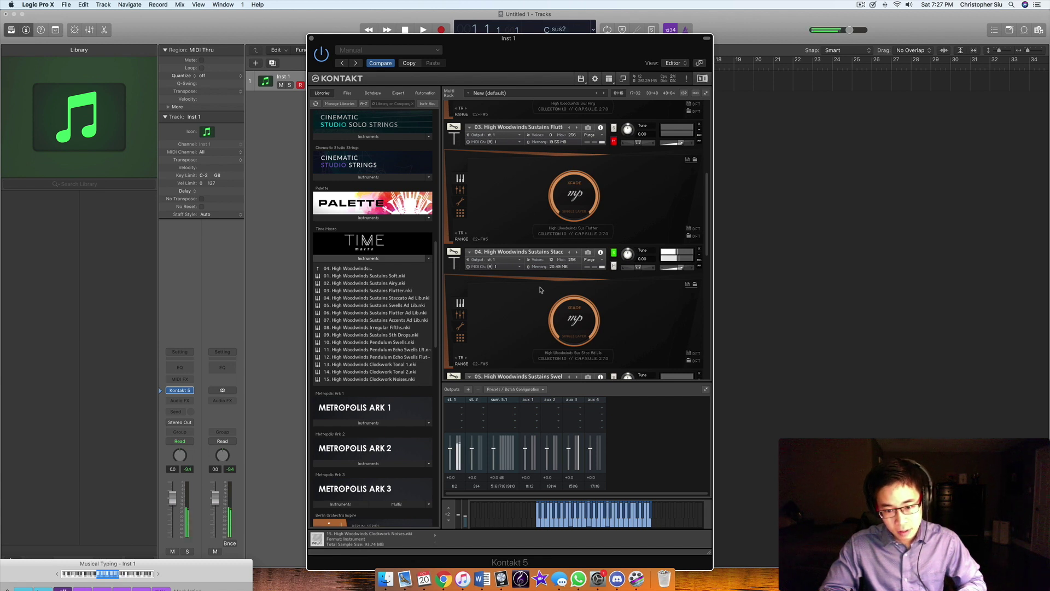
key("f")
key("u")
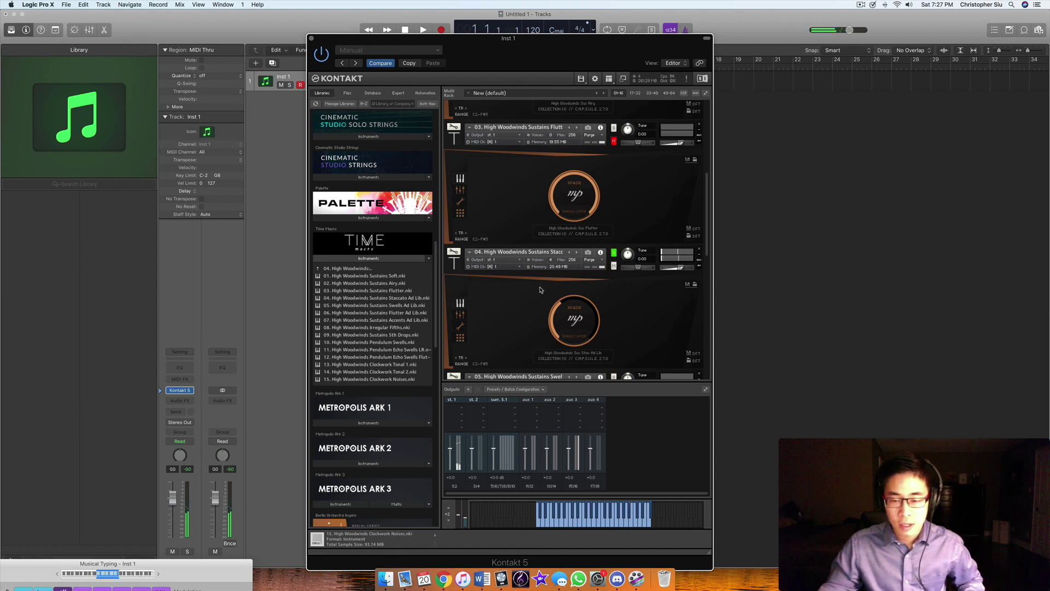
- Solo the 05. High Woodwinds Sustains Swells Ad Lib patch and play notes to audition it
scroll(574, 246, "down", 5)
key("a")
key("g")
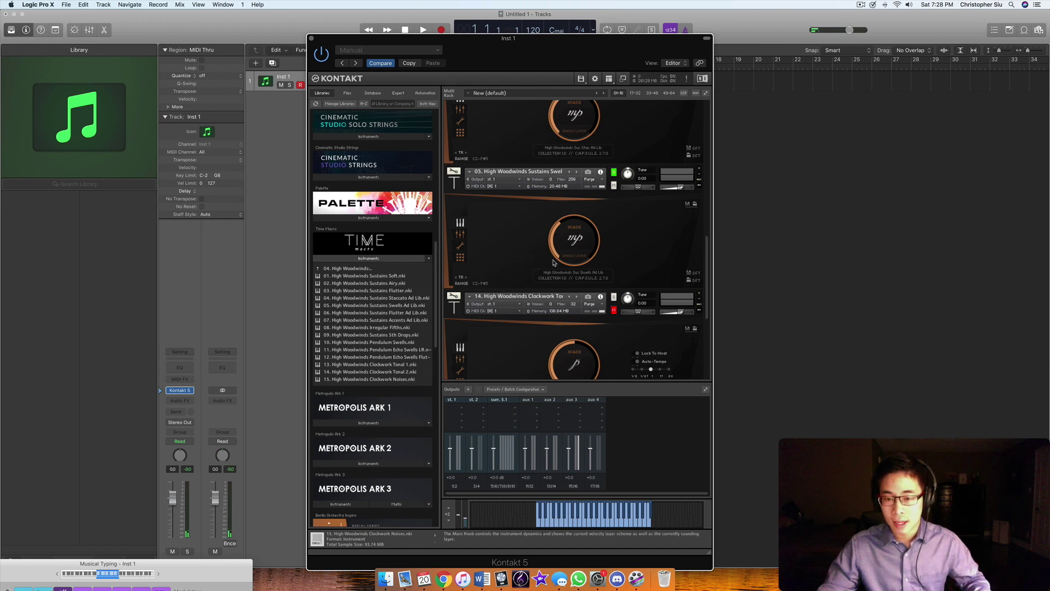
- Solo the 14. High Woodwinds Clockwork Tonal 2 patch in the rack
scroll(554, 263, "down", 5)
left_click(613, 215)
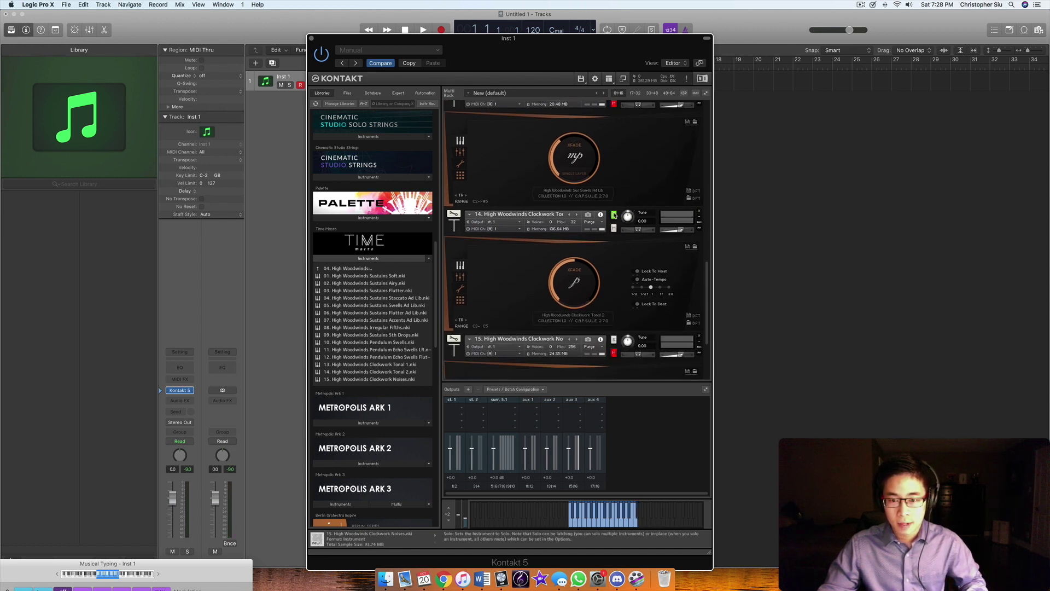
- Replace the 14. High Woodwinds Clockwork Tonal 2 patch in the rack with 13. High Woodwinds Clockwork Tonal 1 and briefly run the host playback
scroll(613, 215, "down", 1)
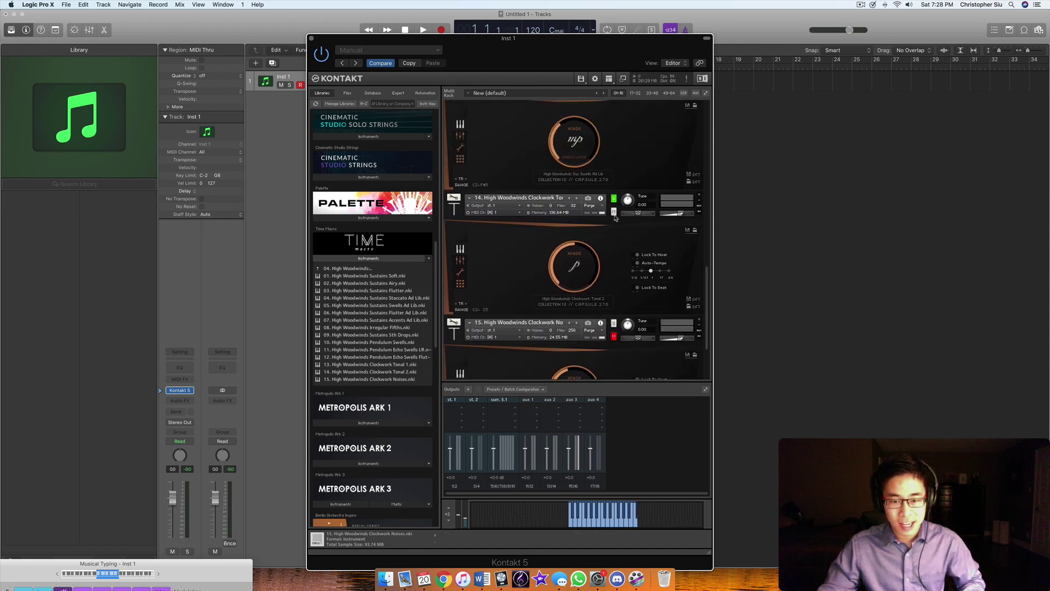
scroll(615, 217, "down", 1)
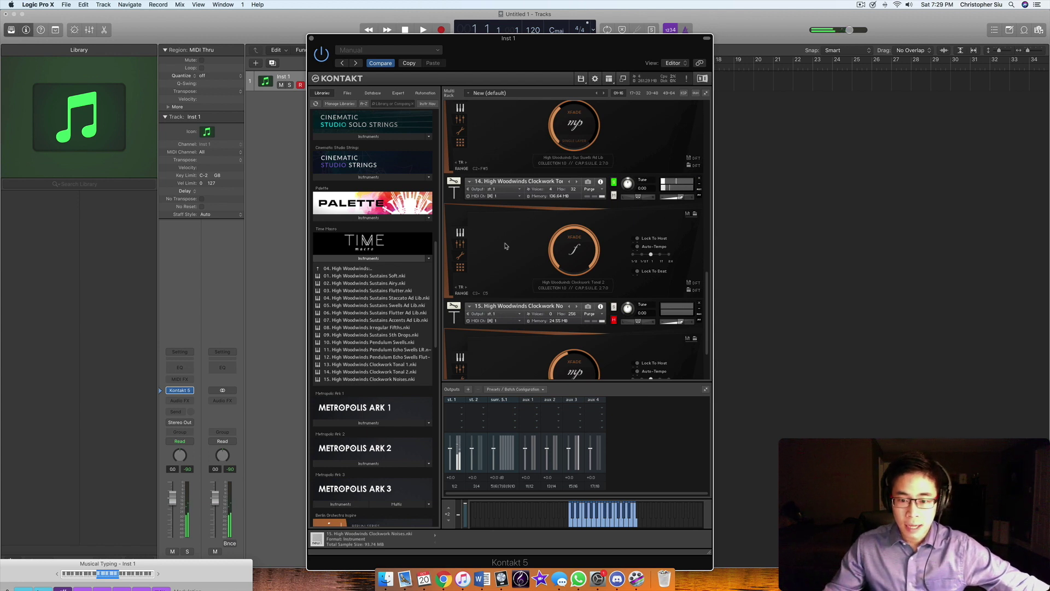
scroll(591, 241, "up", 5)
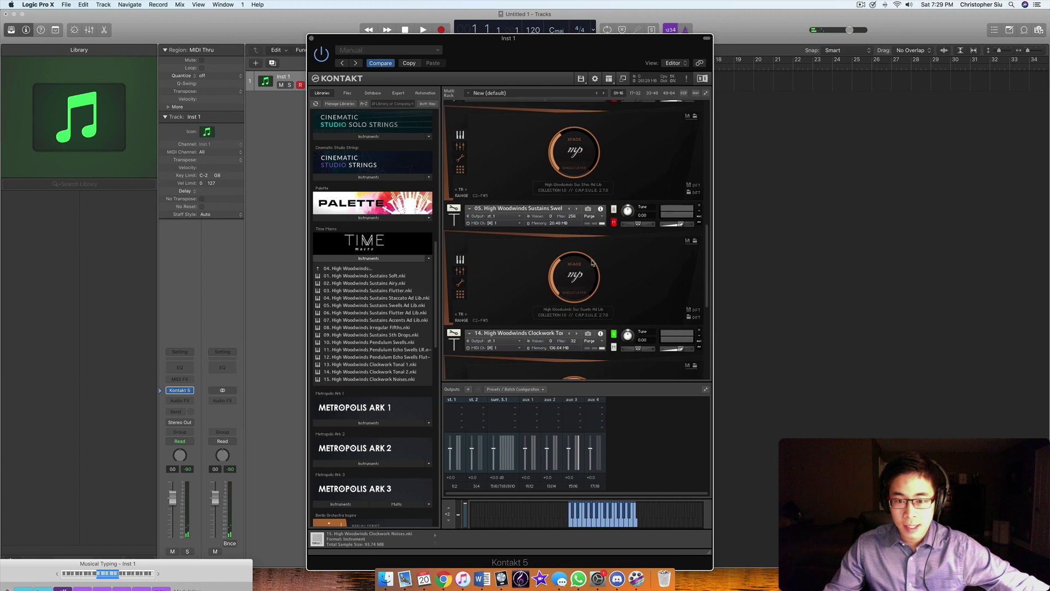
scroll(592, 264, "down", 5)
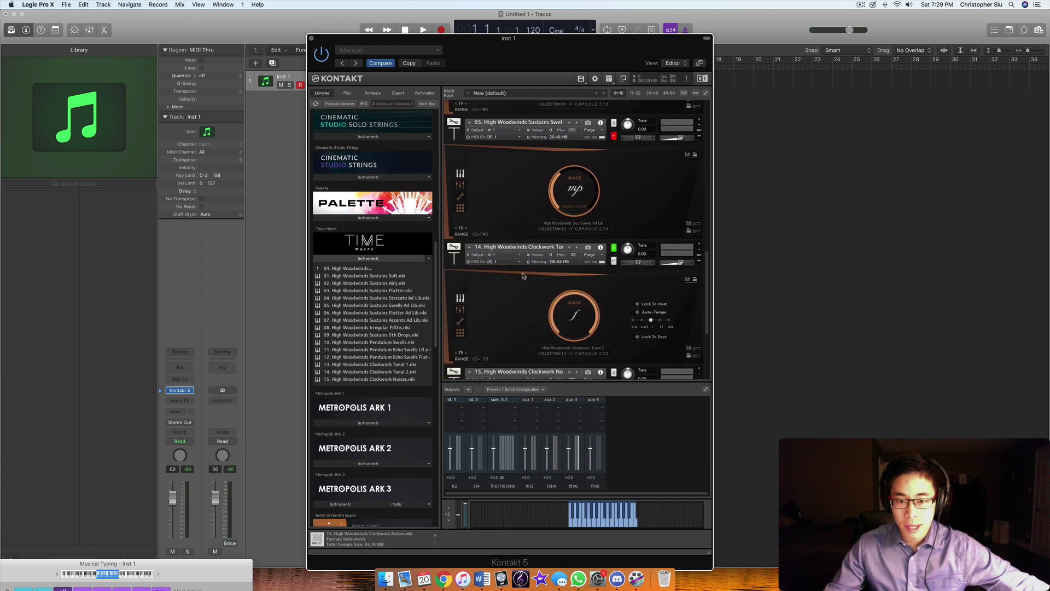
scroll(525, 277, "down", 5)
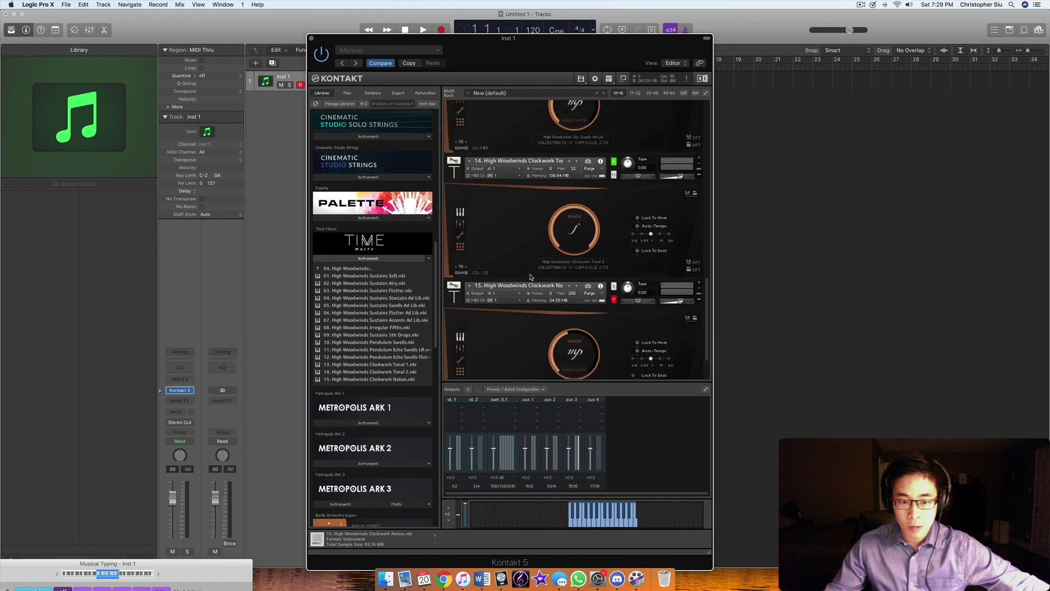
scroll(530, 277, "up", 20)
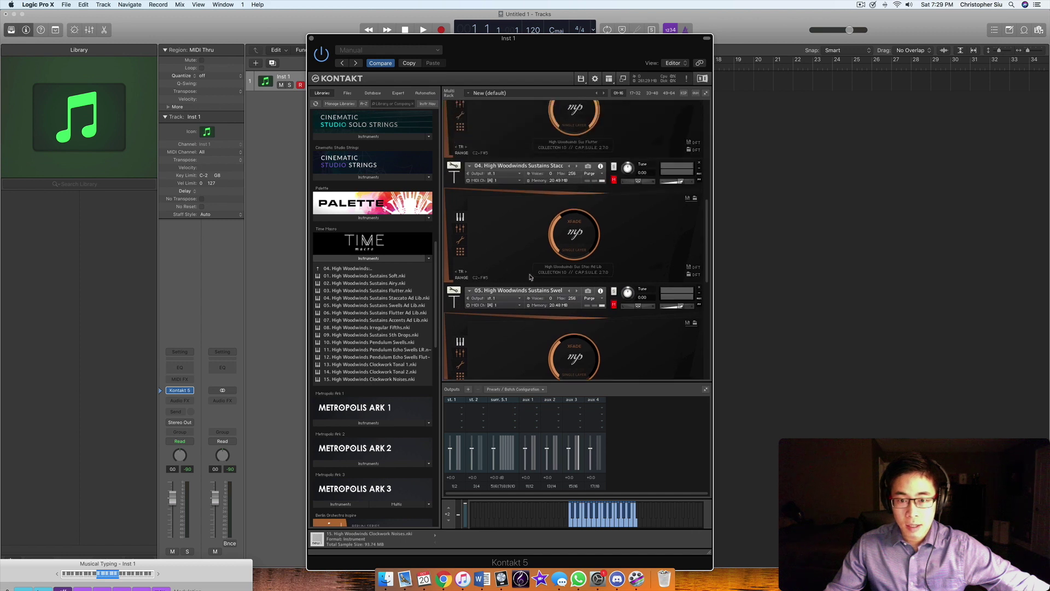
scroll(530, 278, "down", 10)
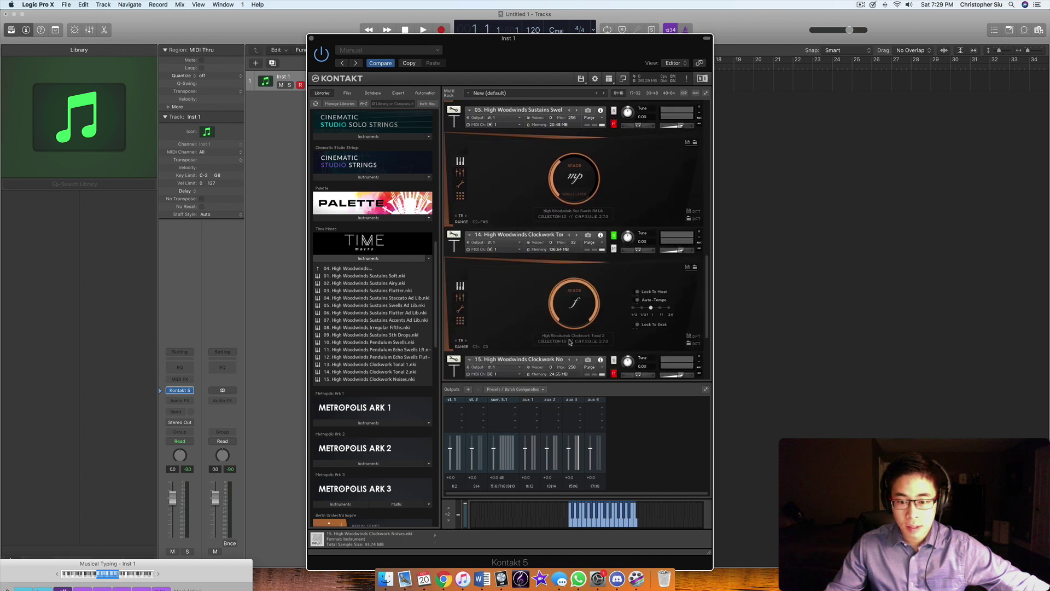
left_click_drag(377, 364, 552, 290)
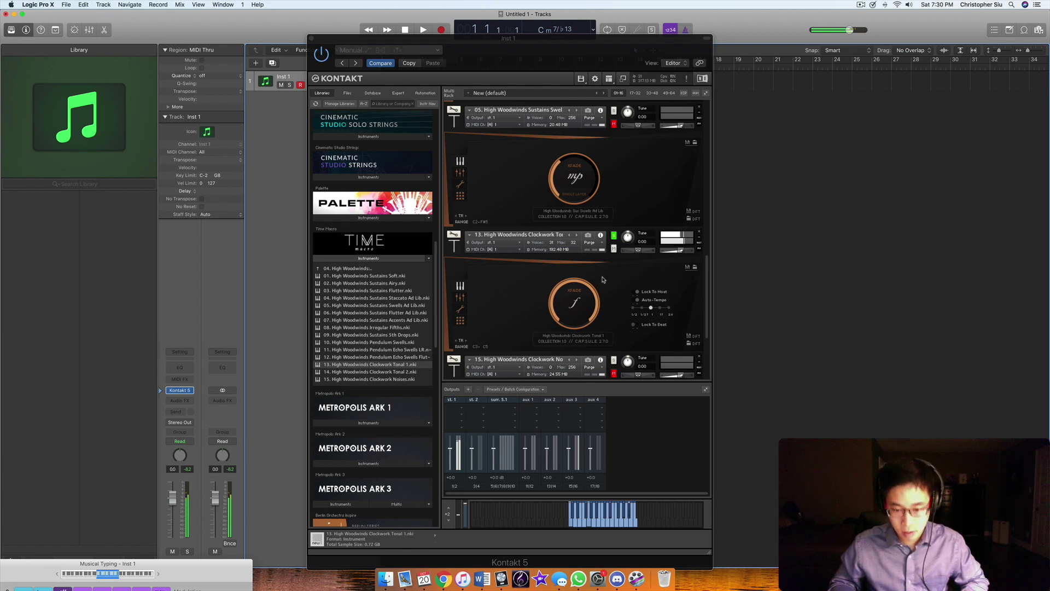
key("space")
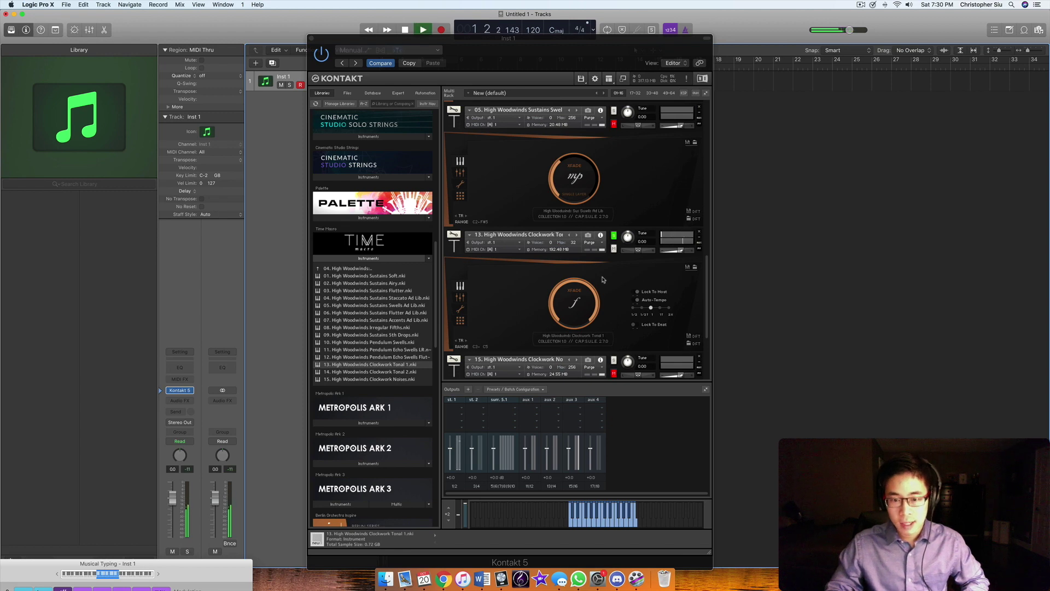
key("space")
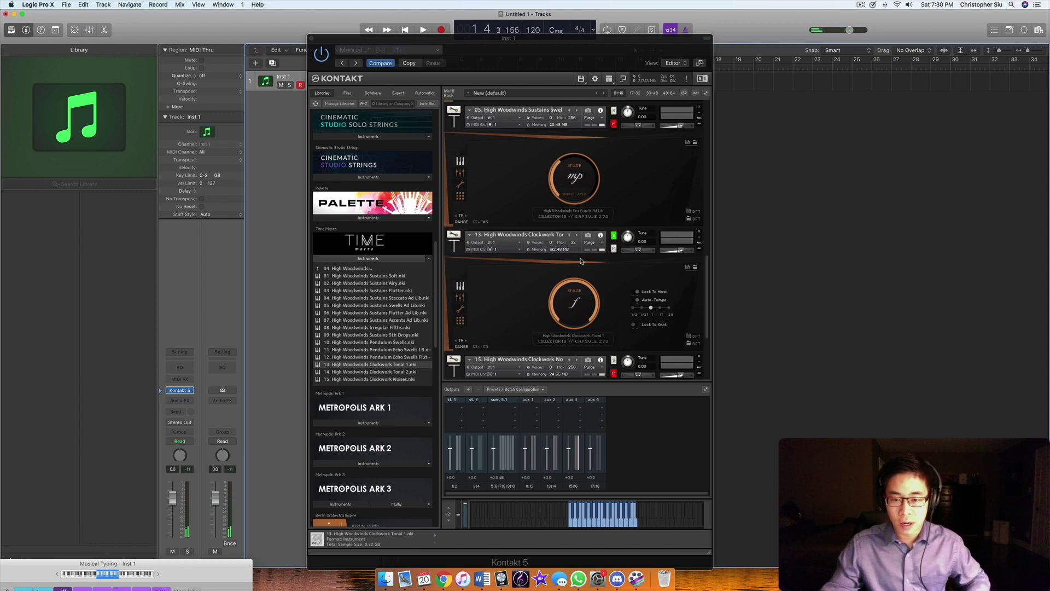
- Solo the 15. High Woodwinds Clockwork Noises patch in the rack
scroll(587, 259, "down", 5)
scroll(435, 229, "down", 3)
scroll(436, 229, "up", 8)
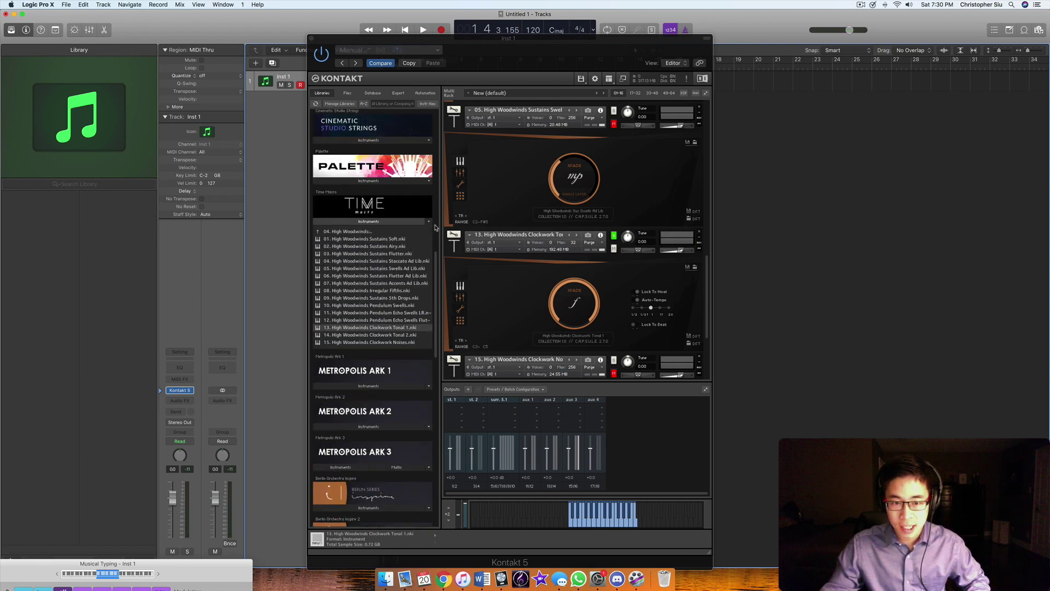
scroll(436, 229, "down", 2)
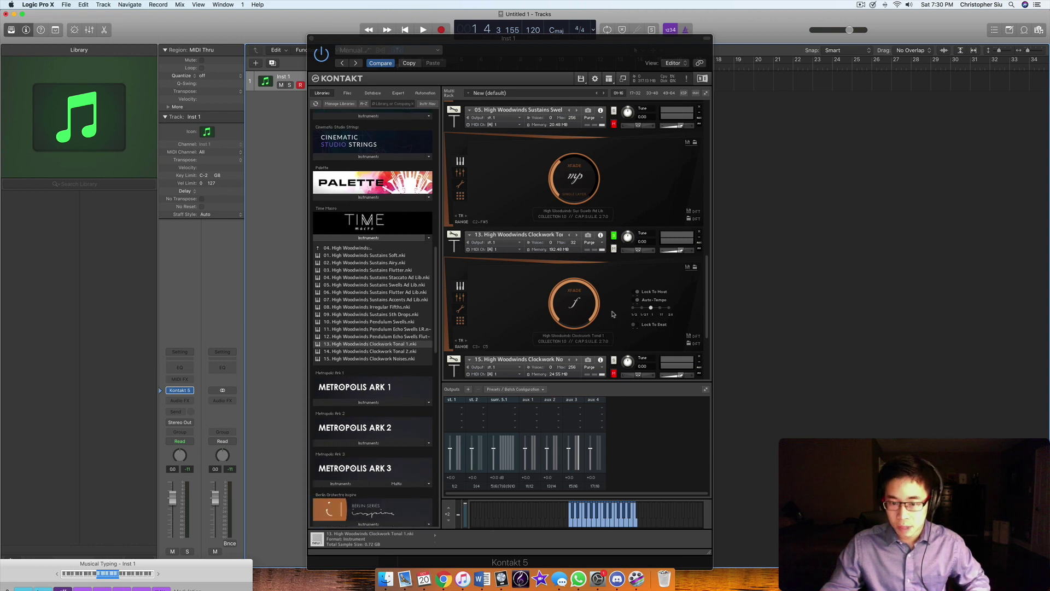
scroll(612, 305, "down", 5)
scroll(612, 306, "up", 5)
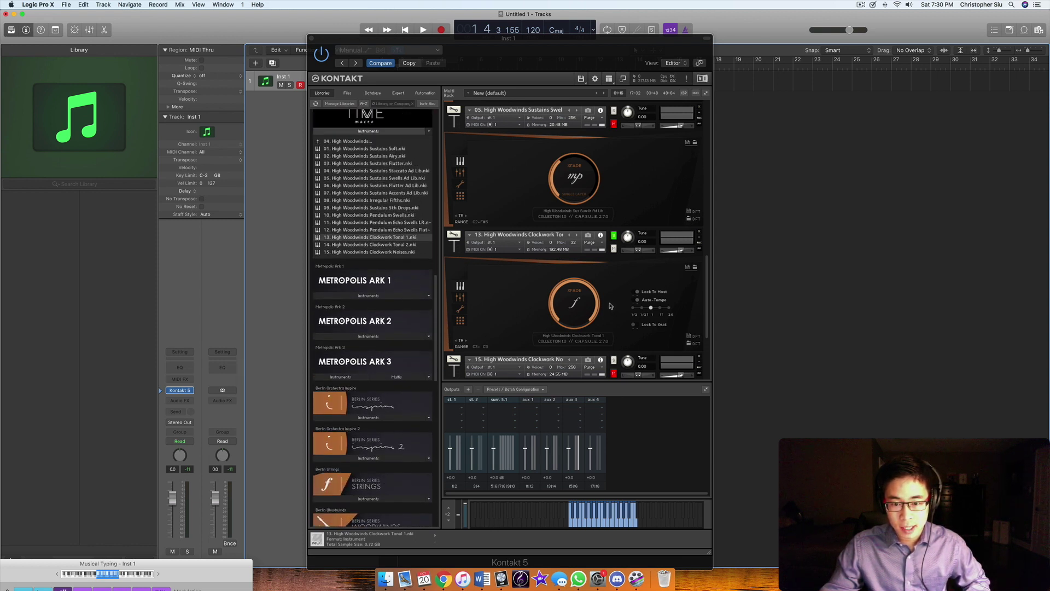
left_click(609, 303)
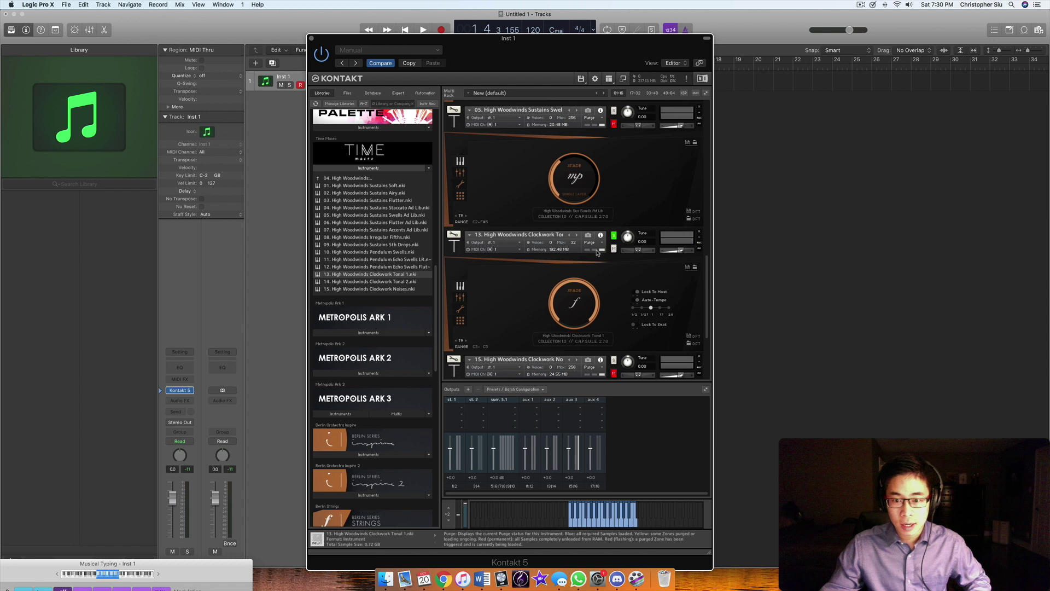
scroll(584, 276, "down", 3)
left_click(614, 233)
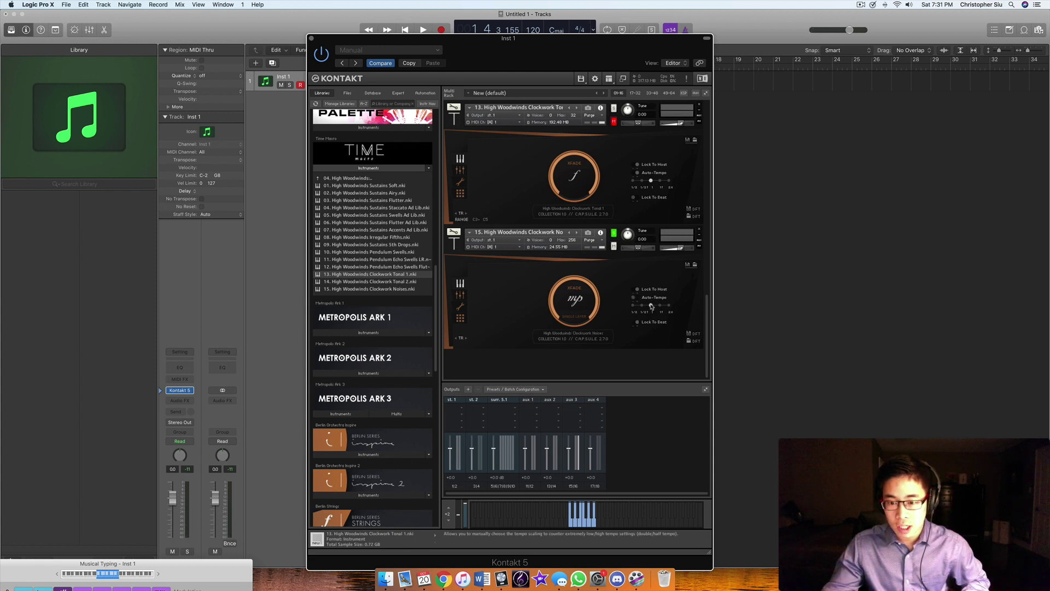
- Try the tempo scaling of the Clockwork Noises patch at its lowest and highest settings, and return it to the middle
left_click_drag(651, 305, 625, 309)
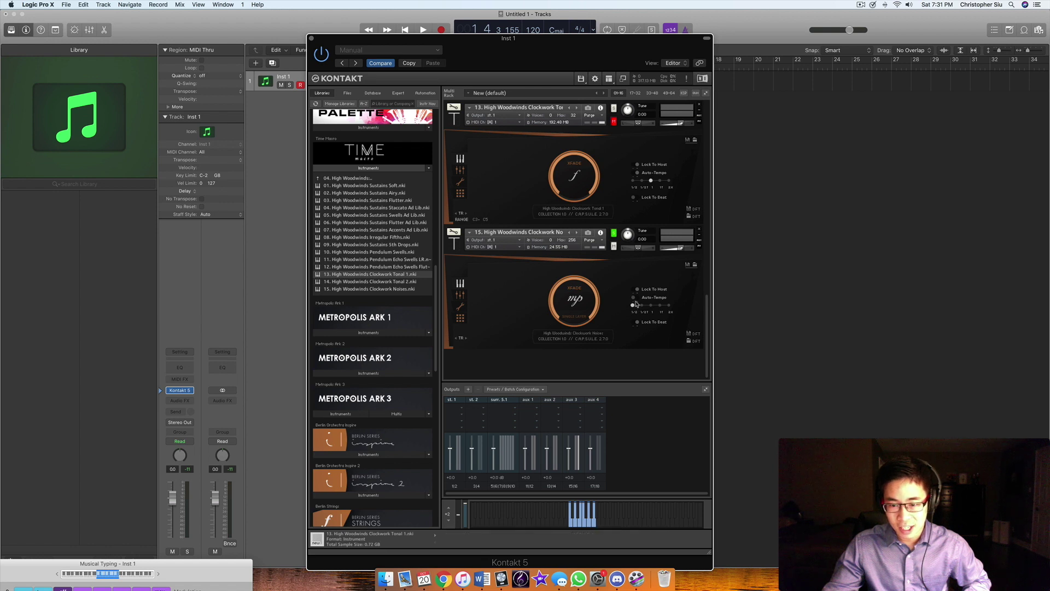
left_click_drag(638, 308, 678, 313)
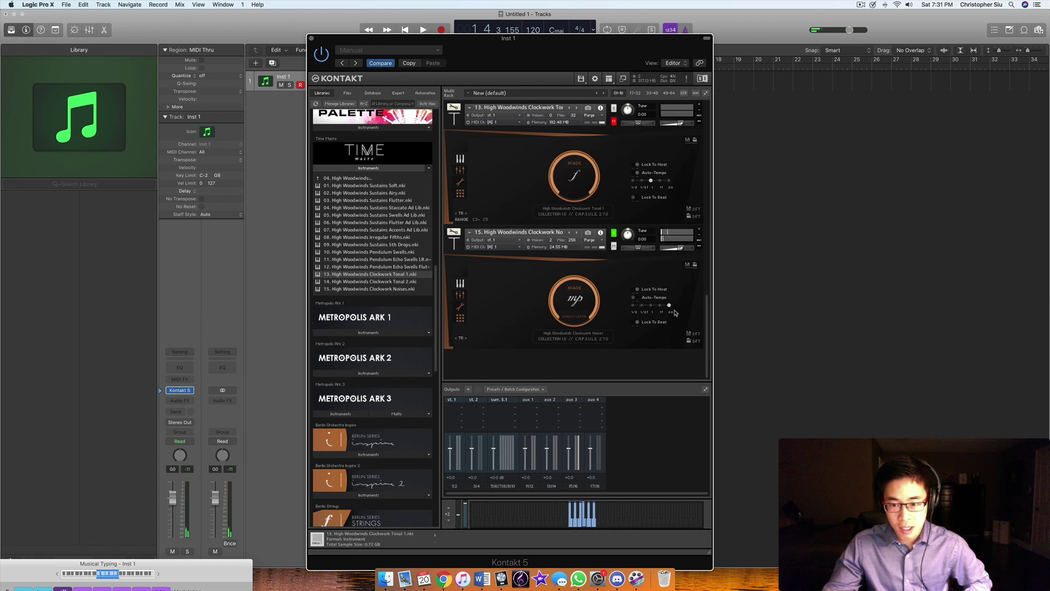
left_click_drag(672, 308, 652, 327)
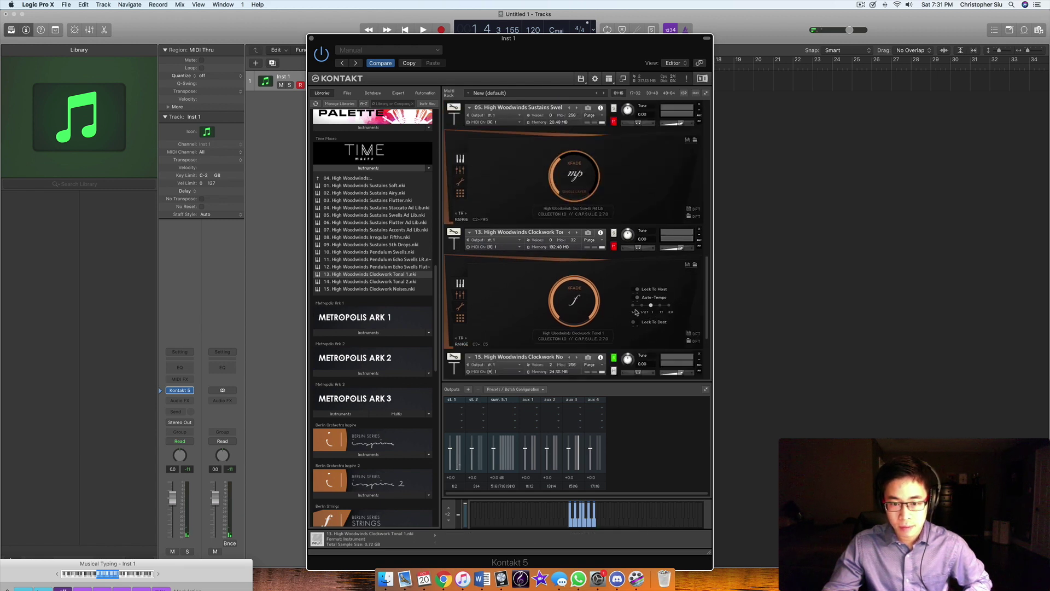
scroll(652, 307, "down", 3)
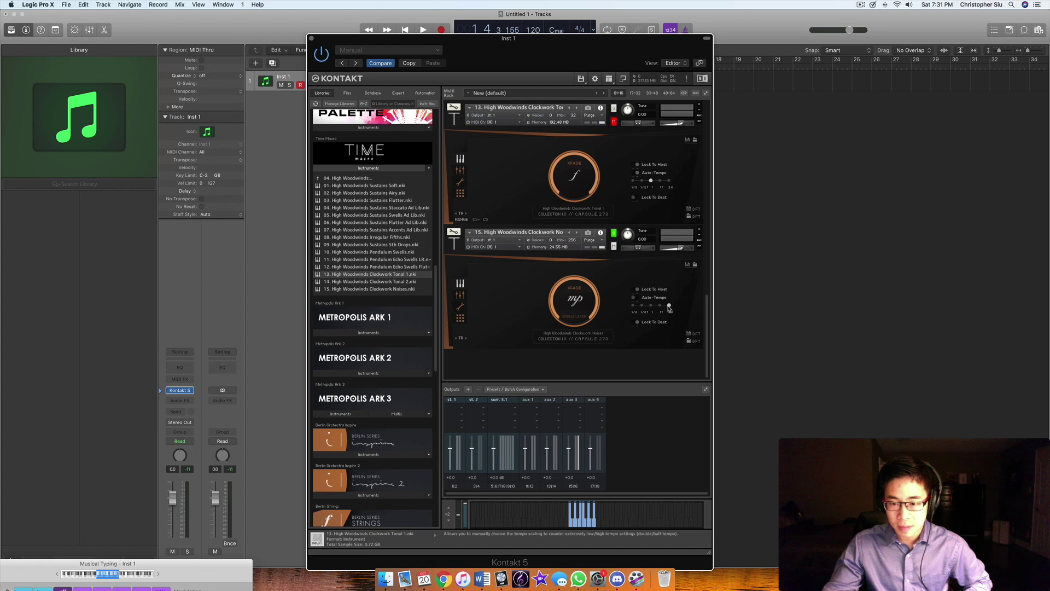
- Remove all the High Woodwinds patches from the rack
scroll(651, 312, "up", 10)
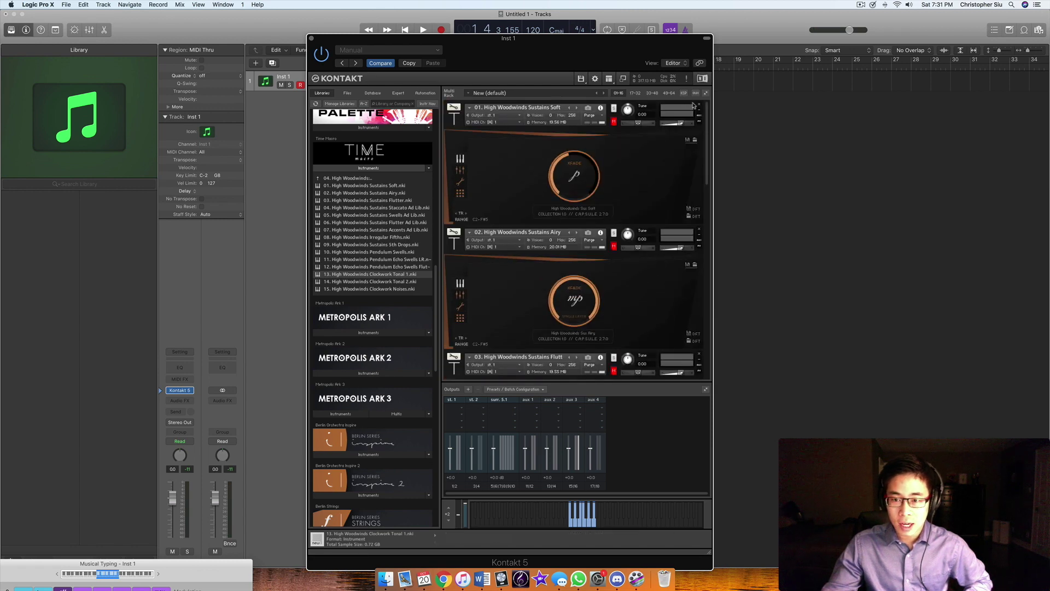
left_click(699, 107)
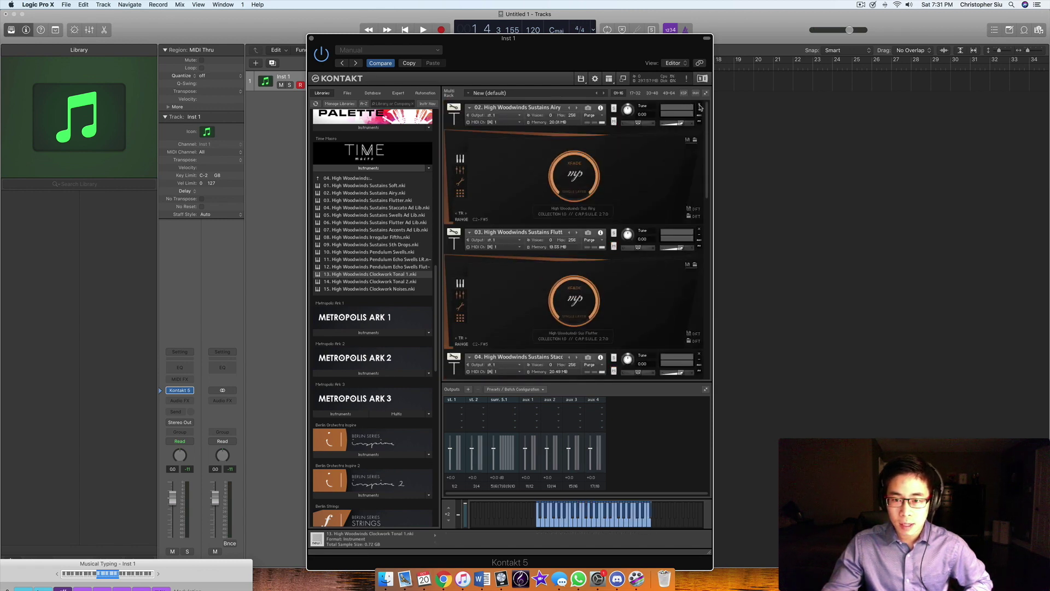
left_click(699, 107)
left_click(699, 107)
left_click(700, 108)
left_click(700, 107)
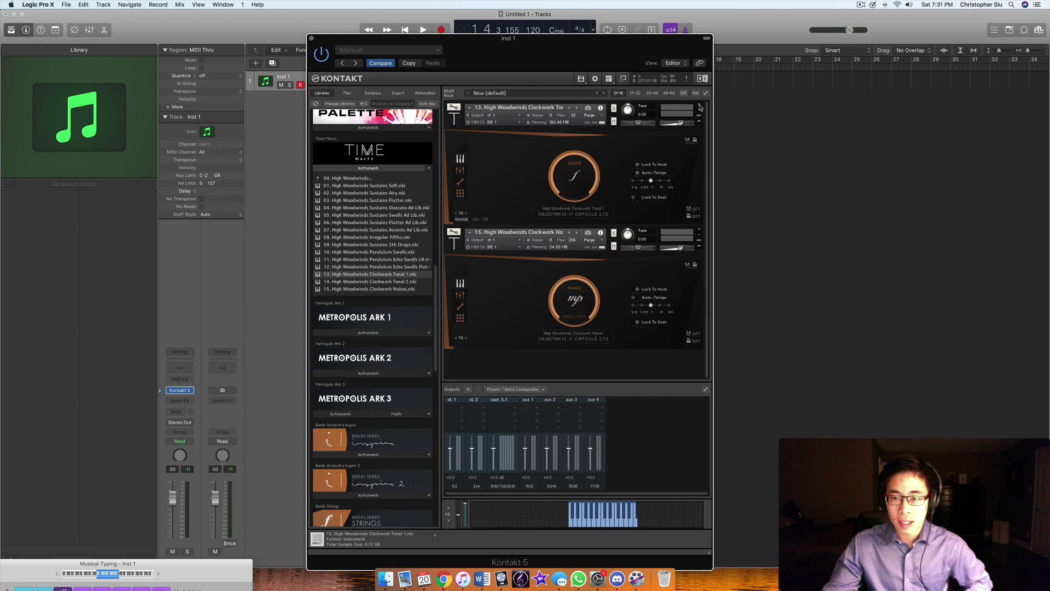
left_click(699, 107)
left_click(699, 107)
left_click(549, 184)
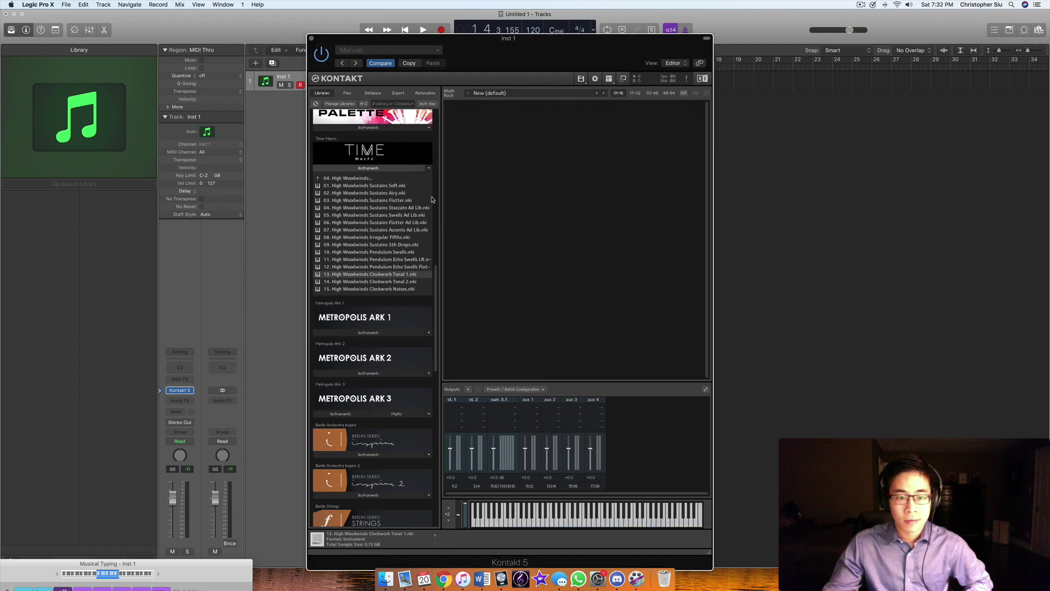
- Load 01. Low Woodwinds Sustains Soft from Time Macro's 05. Low Woodwinds folder into the empty rack
left_click(368, 181)
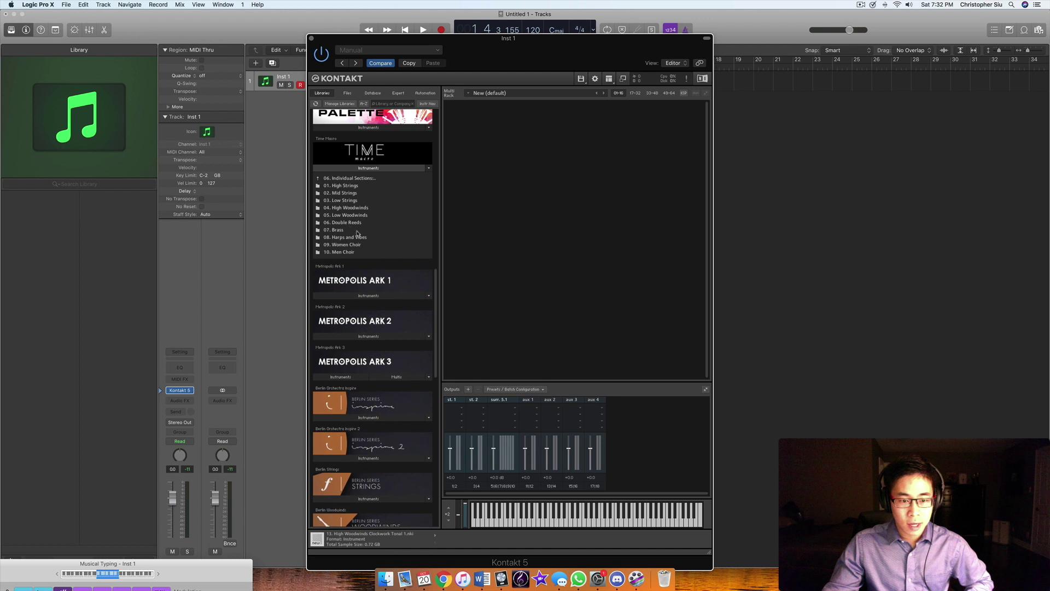
left_click(354, 215)
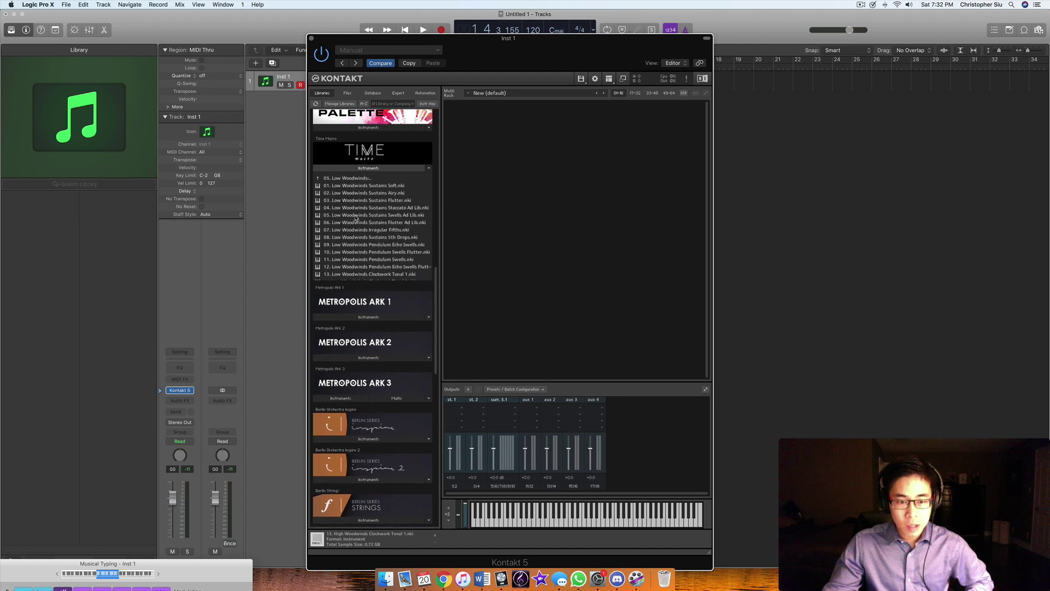
left_click(383, 186)
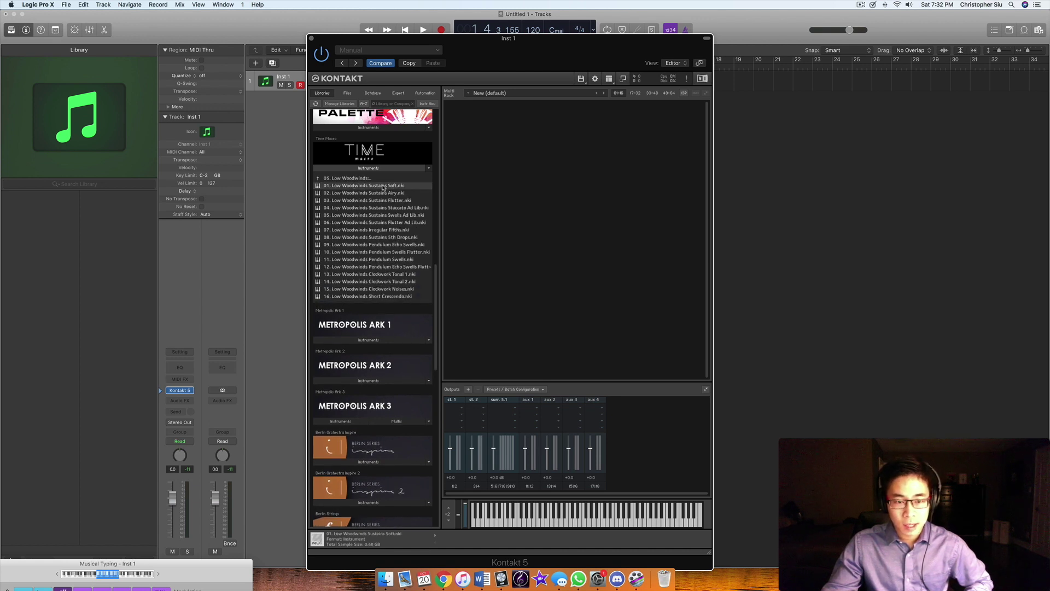
left_click_drag(383, 187, 522, 167)
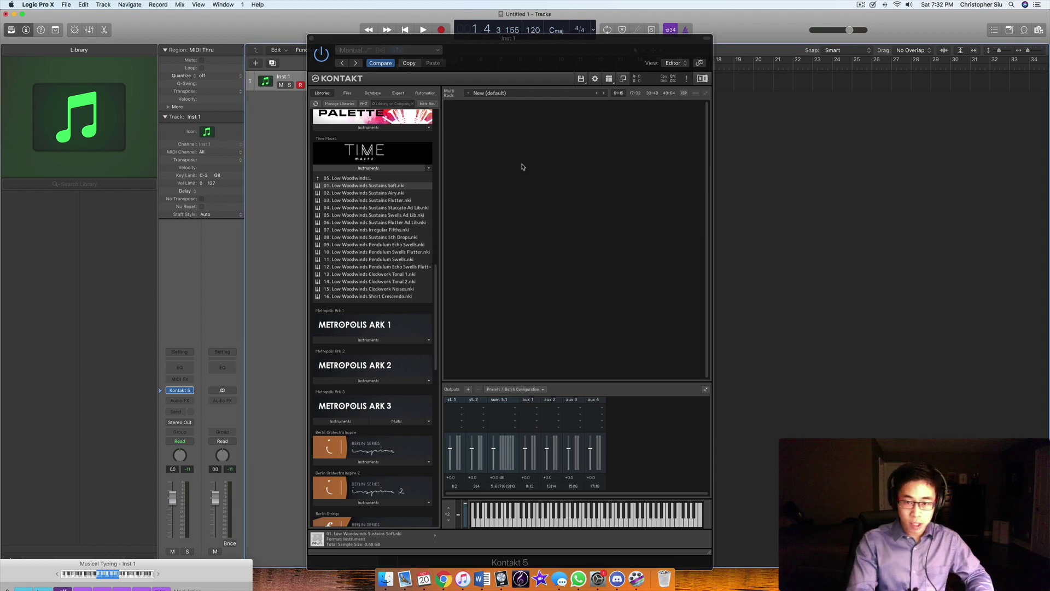
- Play several notes and chords to audition the Low Woodwinds Sustains Soft patch
key("a")
key("d")
key("g")
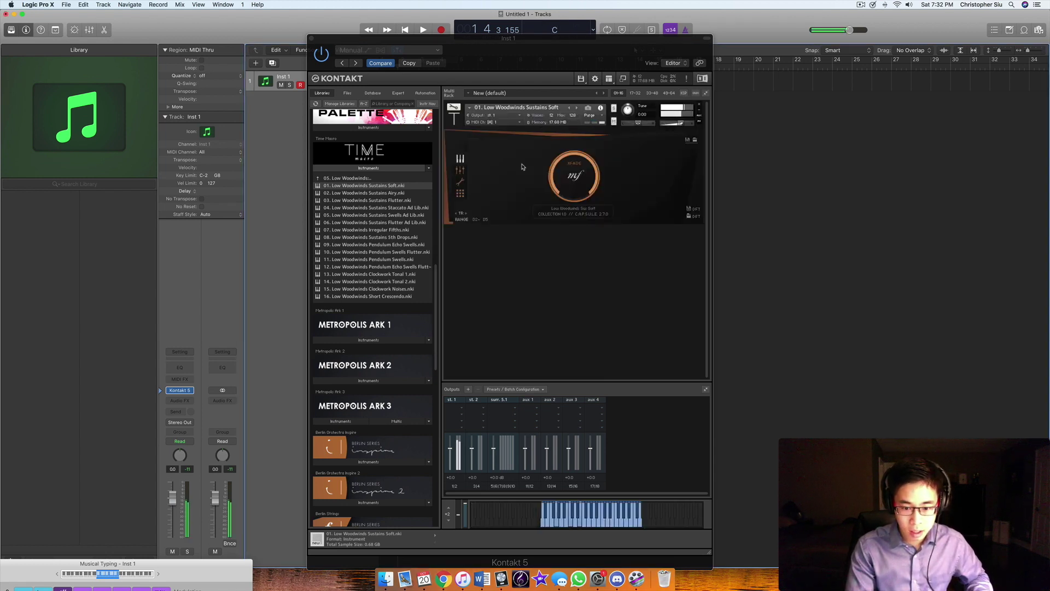
key("e")
key("y")
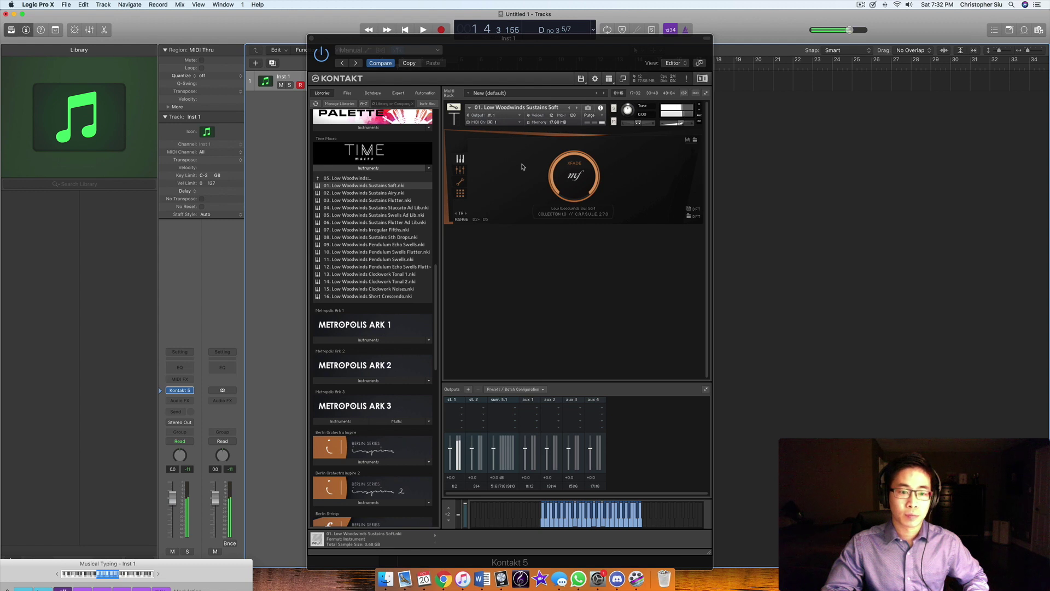
- Replace the loaded patch with 08. Low Woodwinds Sustains 5th Drops and play it to audition the sound
left_click(387, 238)
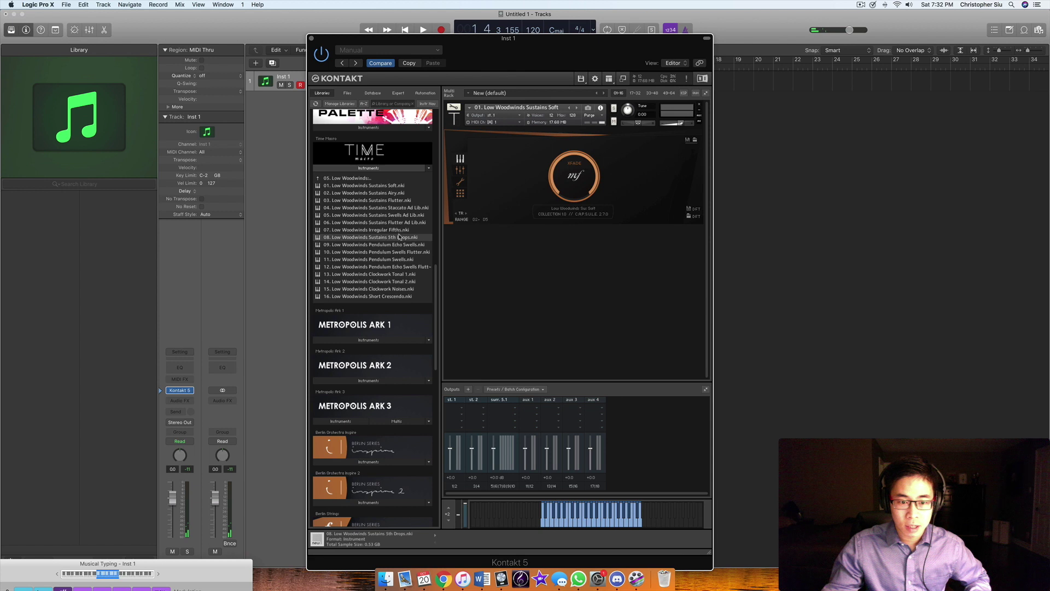
left_click_drag(398, 236, 509, 203)
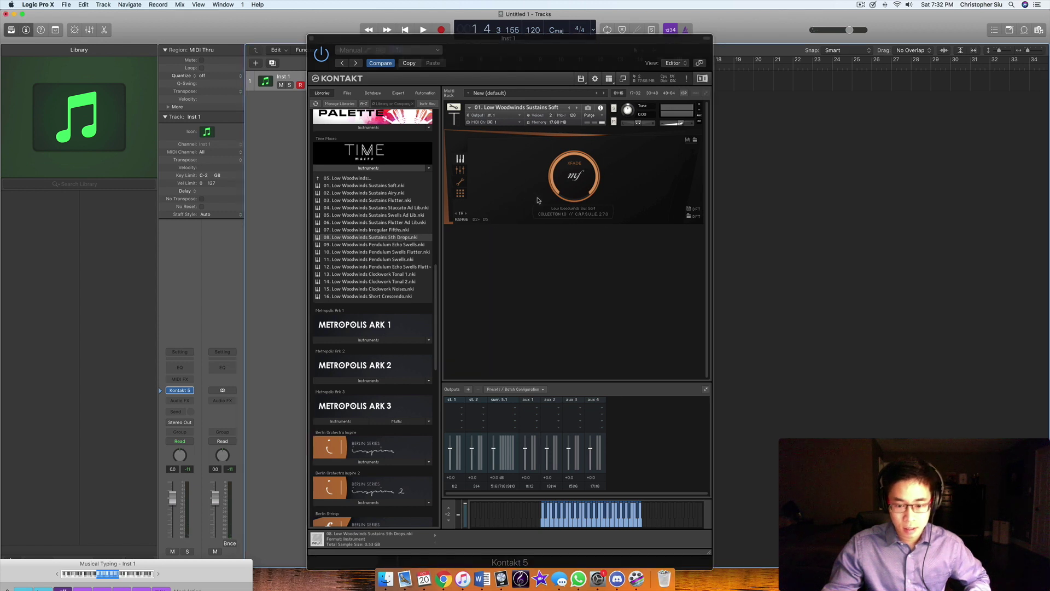
key("g")
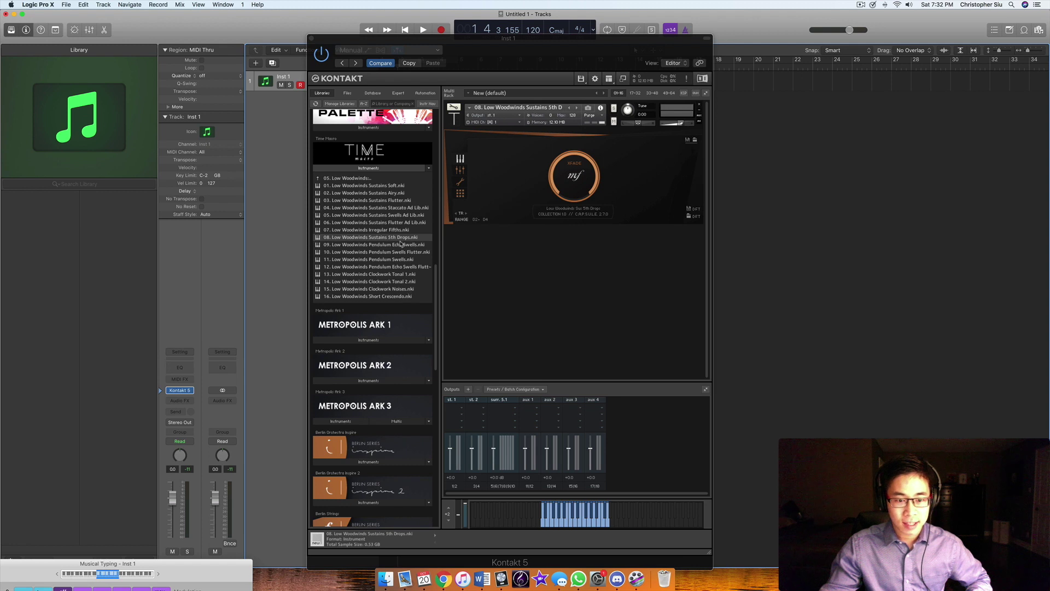
- Replace the loaded patch with 01. High Strings Sustains Sul Tasto from Time Macro's 01. High Strings folder
left_click(350, 177)
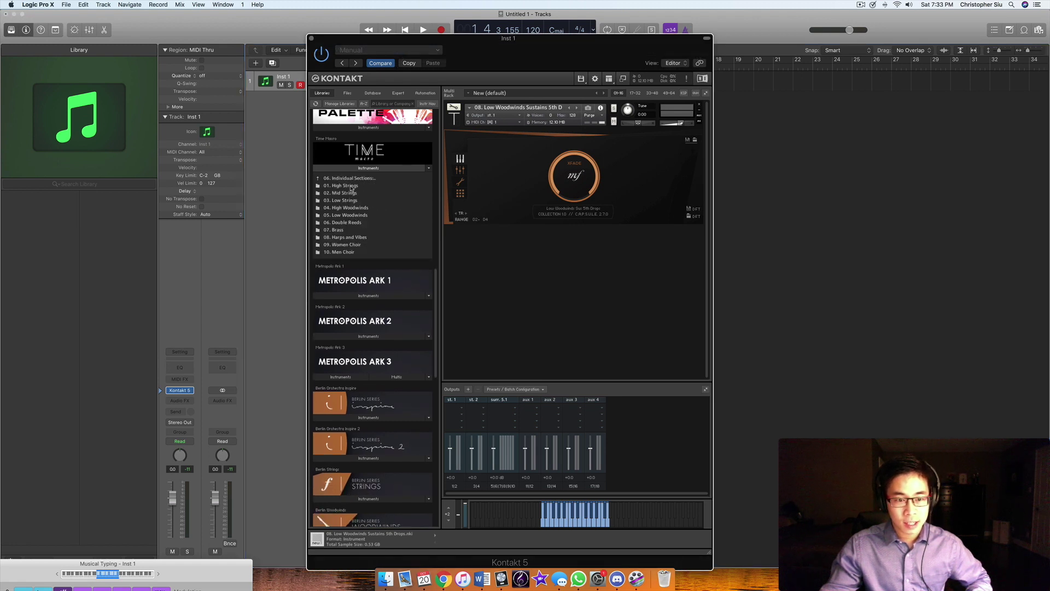
left_click(351, 186)
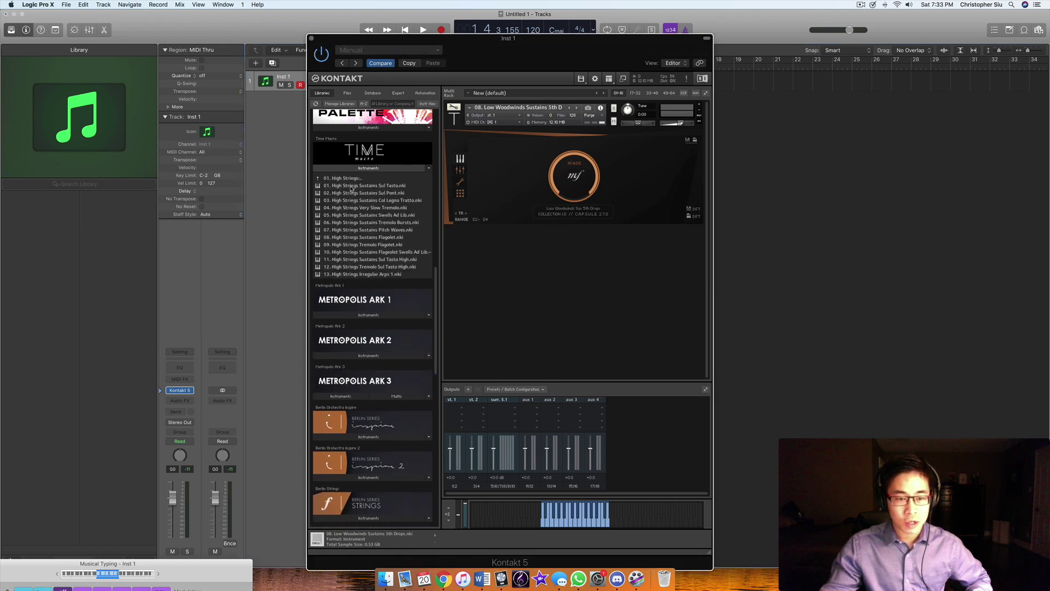
left_click(385, 187)
left_click_drag(411, 186, 484, 184)
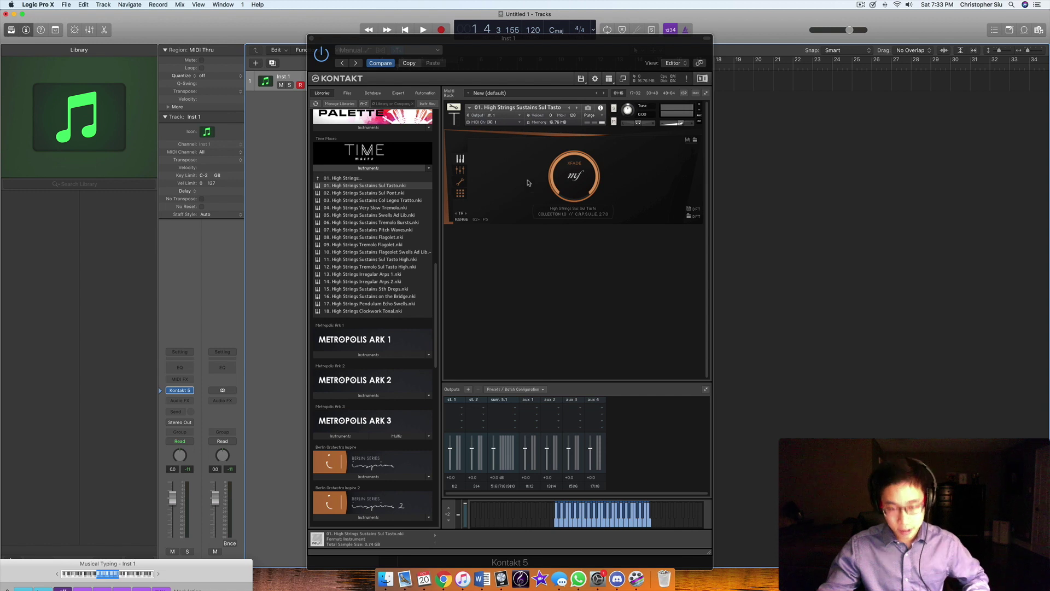
- Play sustained notes and chords at varying dynamics to audition the High Strings Sustains Sul Tasto patch
key("a")
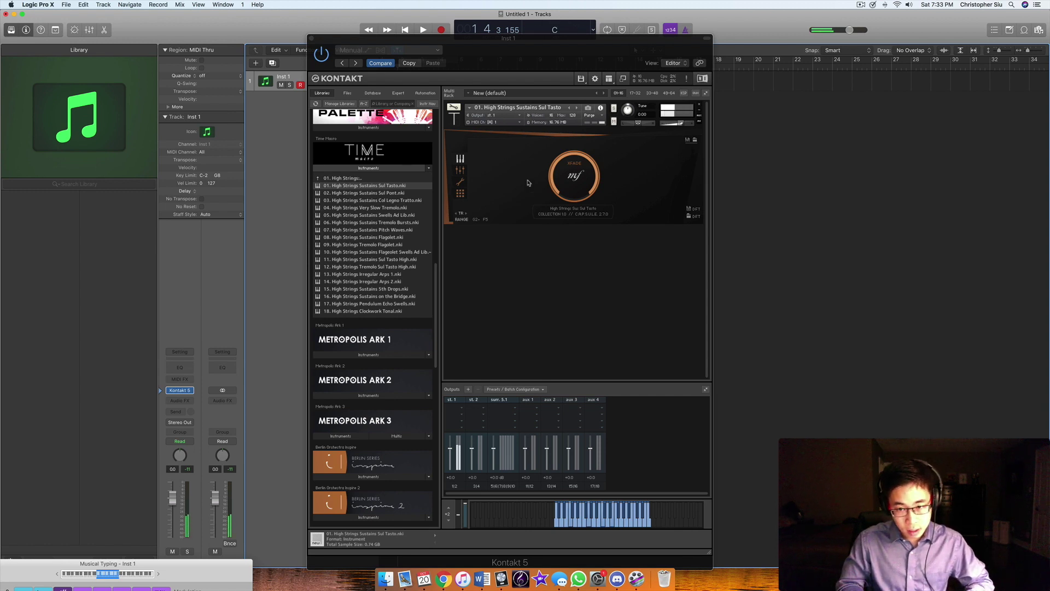
key("t")
key("h")
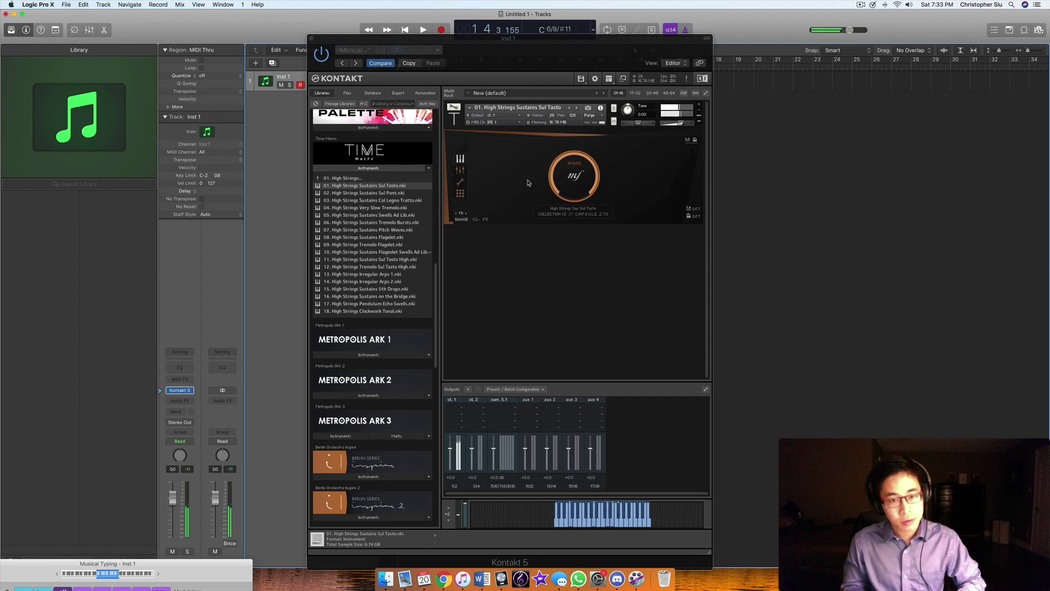
key("l")
key("3")
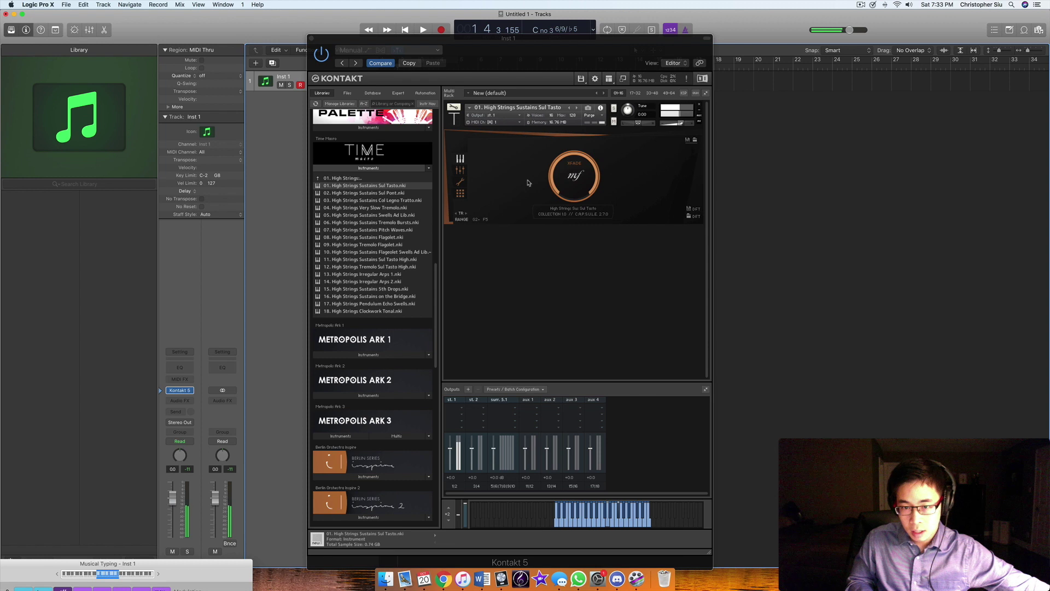
key("e")
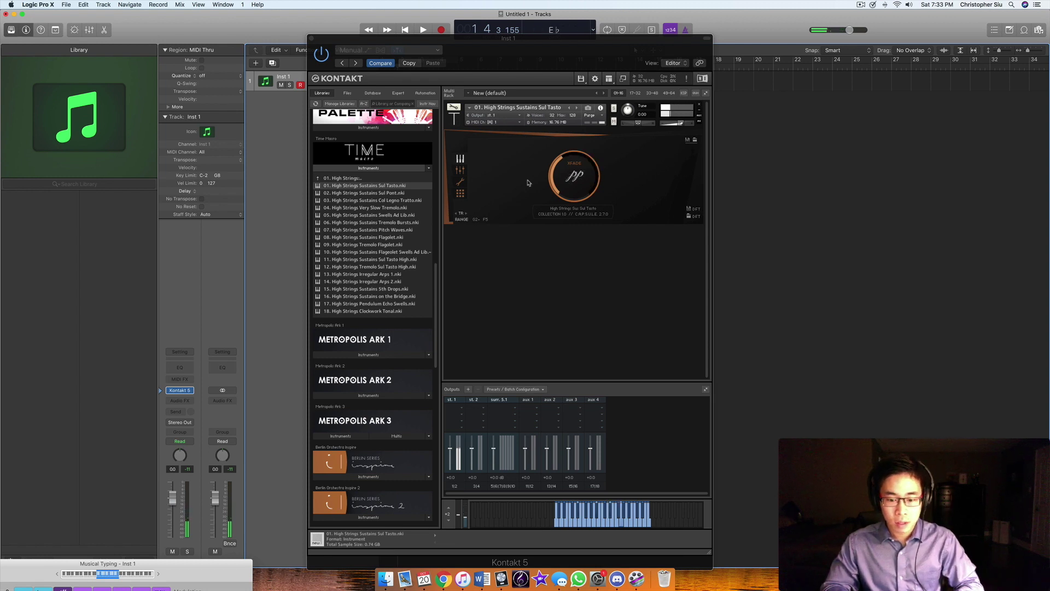
key("k")
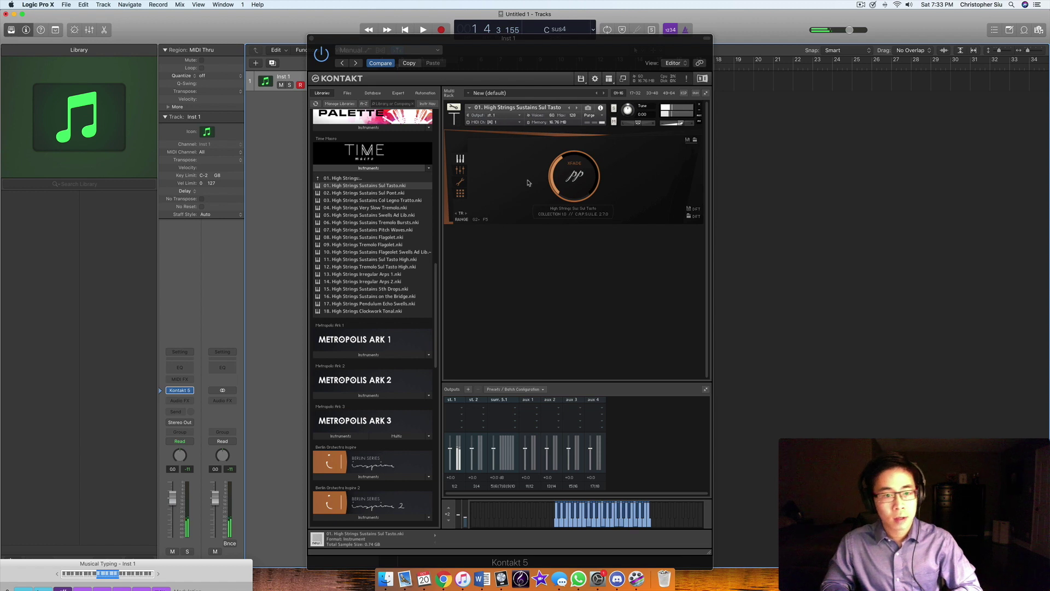
key("h")
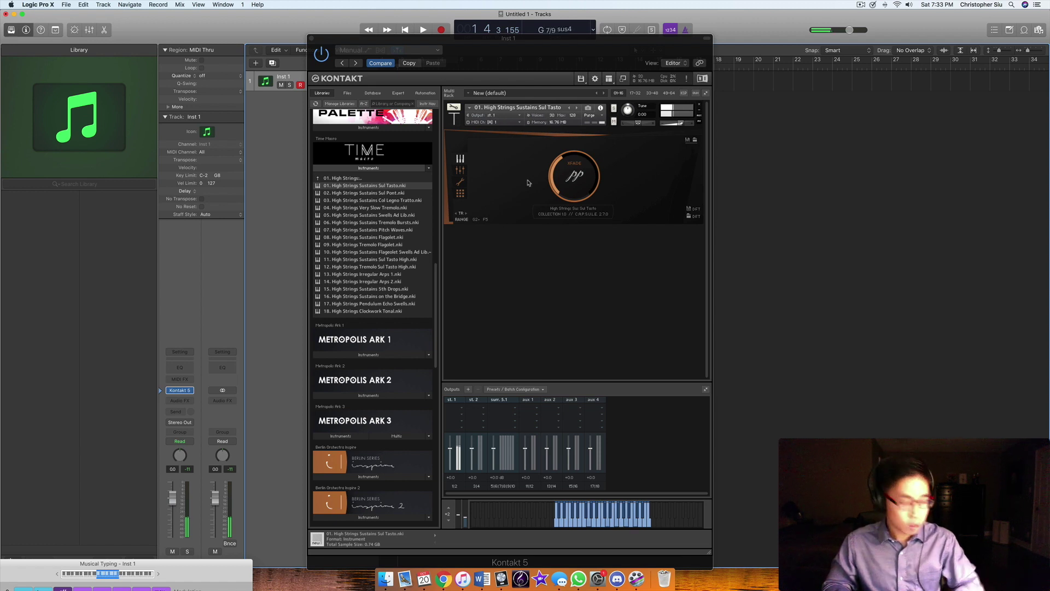
key("6")
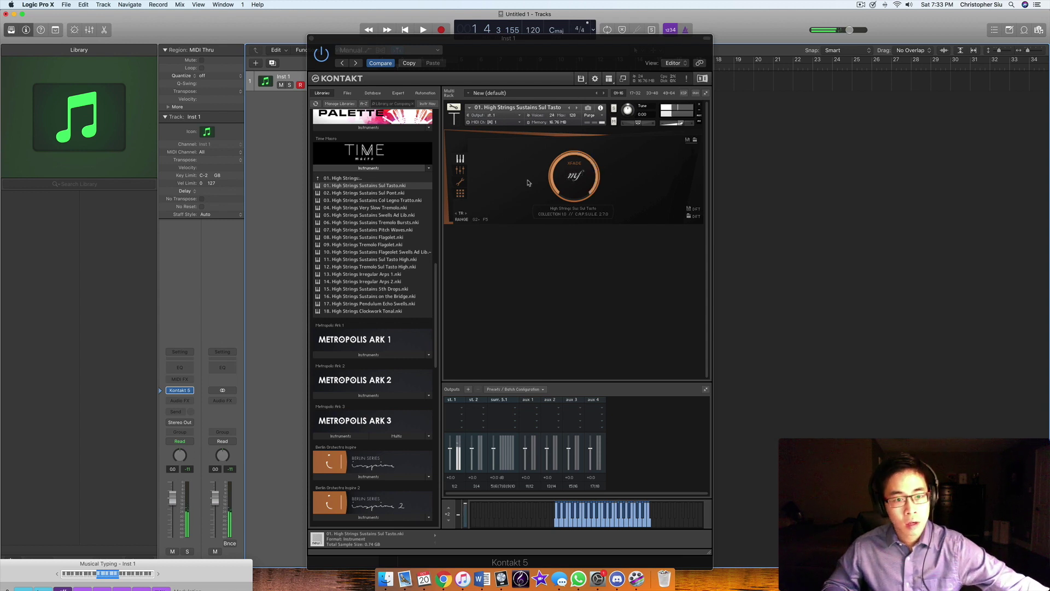
key("4")
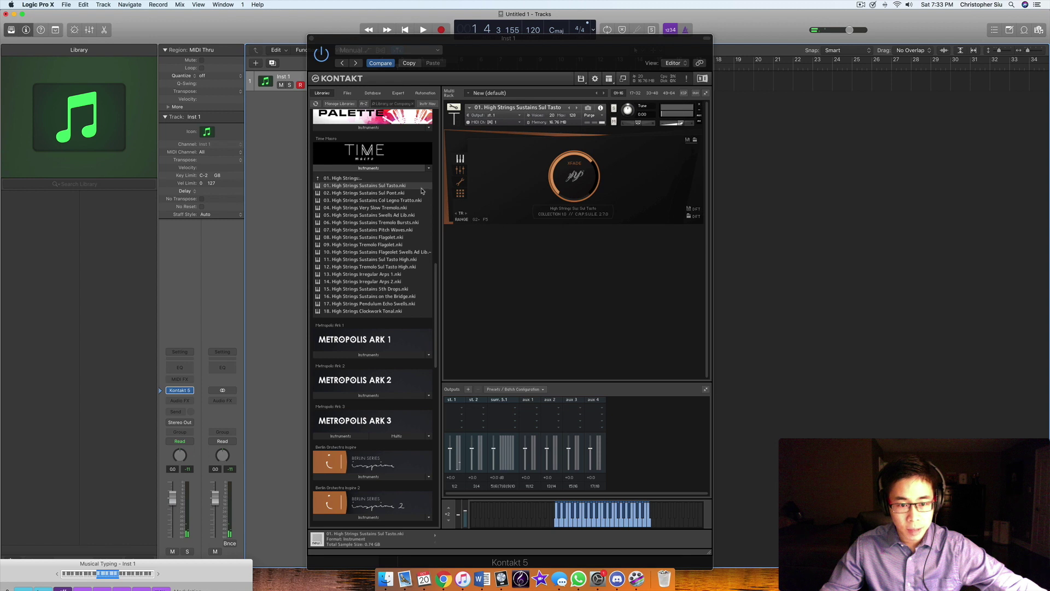
- Replace the loaded patch with 02. High Strings Sustains Sul Pont and after it with 04. High Strings Very Slow Tremolo
left_click_drag(394, 193, 540, 214)
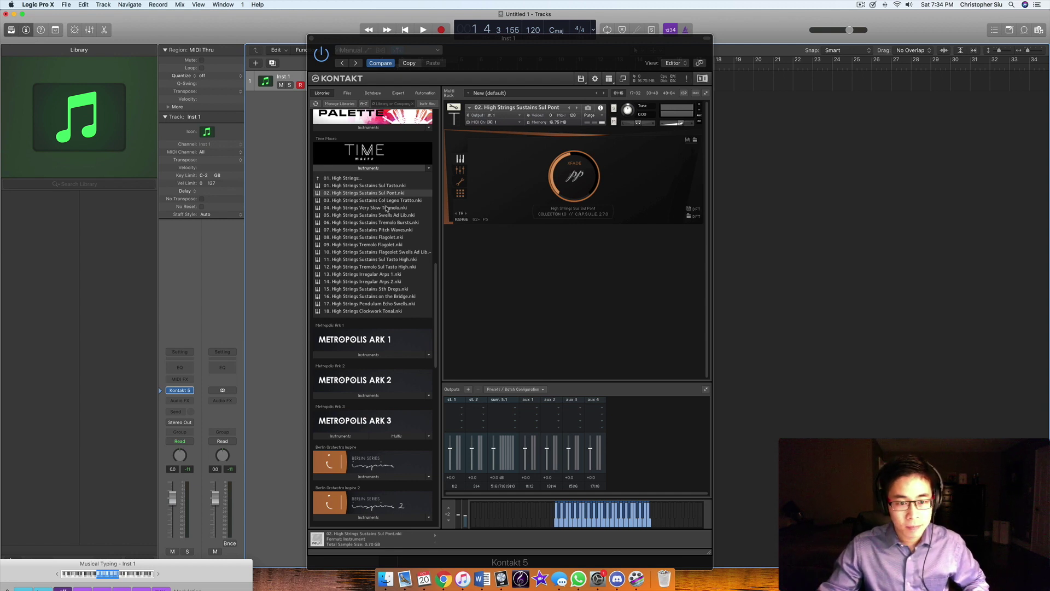
left_click_drag(395, 207, 516, 198)
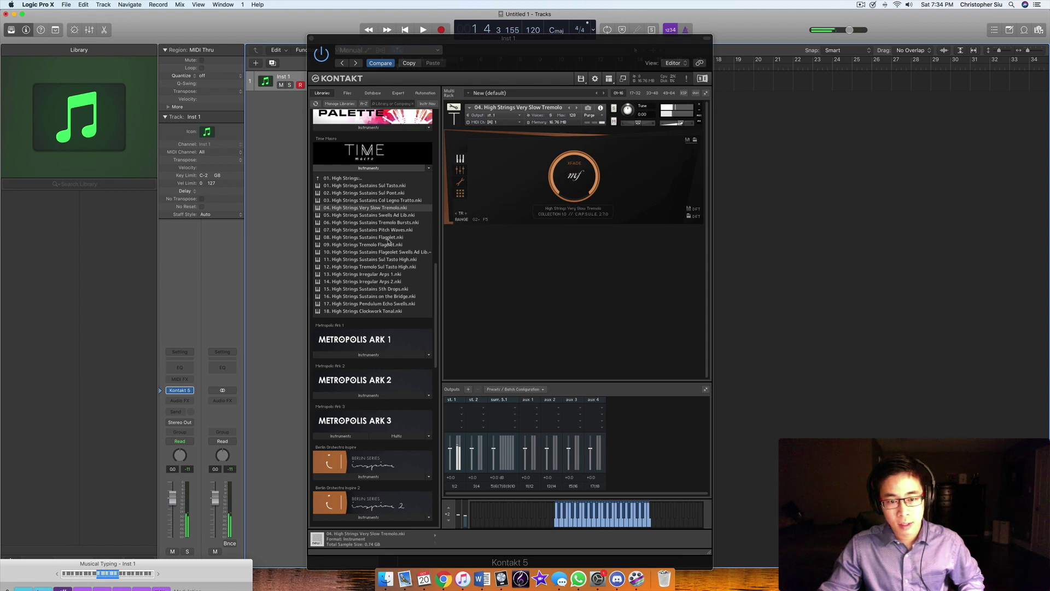
- Replace the loaded patch with 08. High Strings Sustains Flagolet and play several notes to audition it
left_click_drag(388, 238, 495, 206)
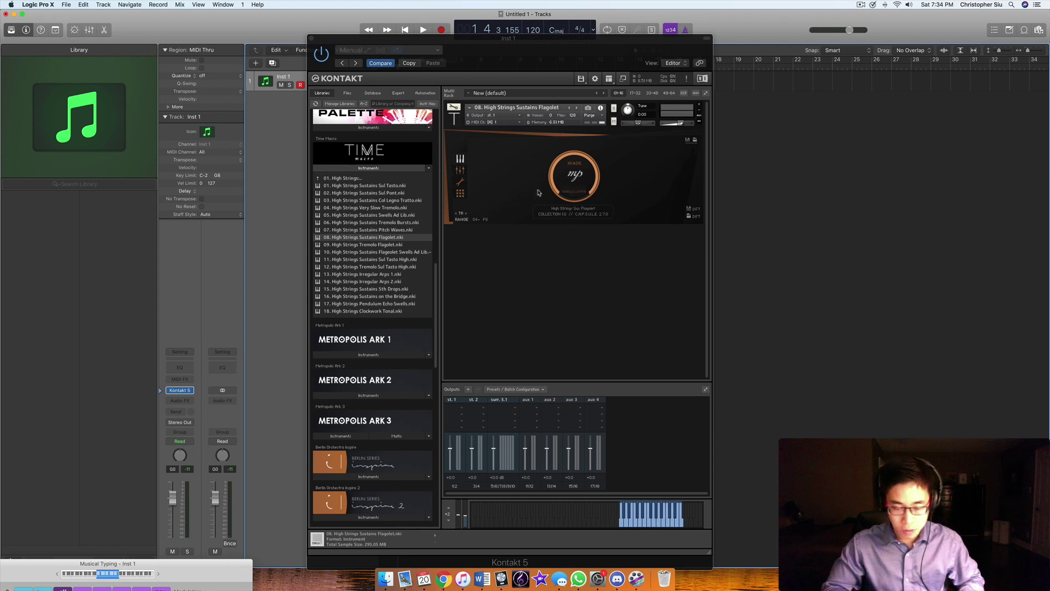
key("j")
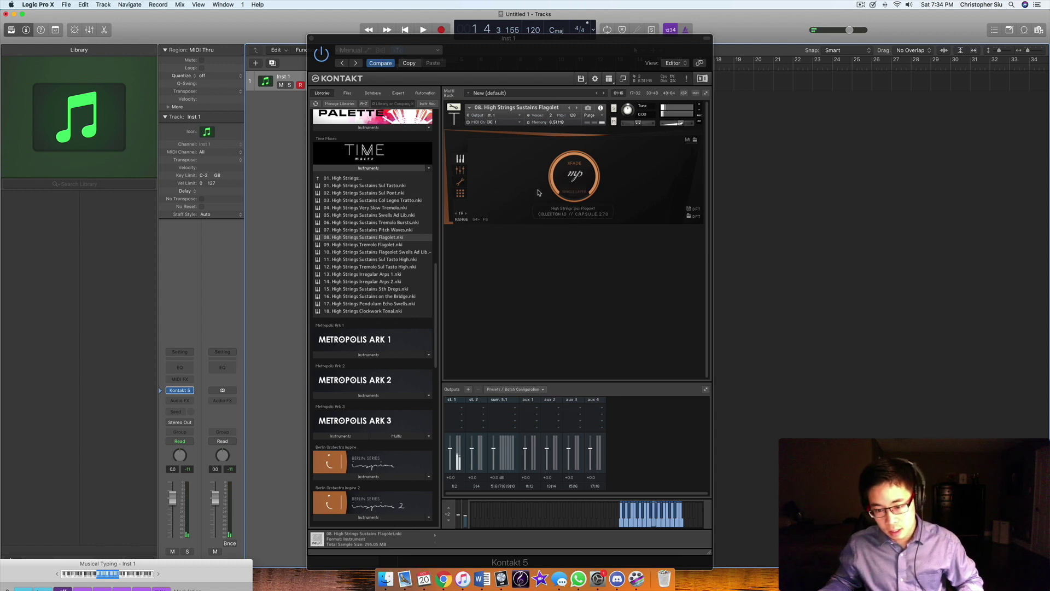
key("k")
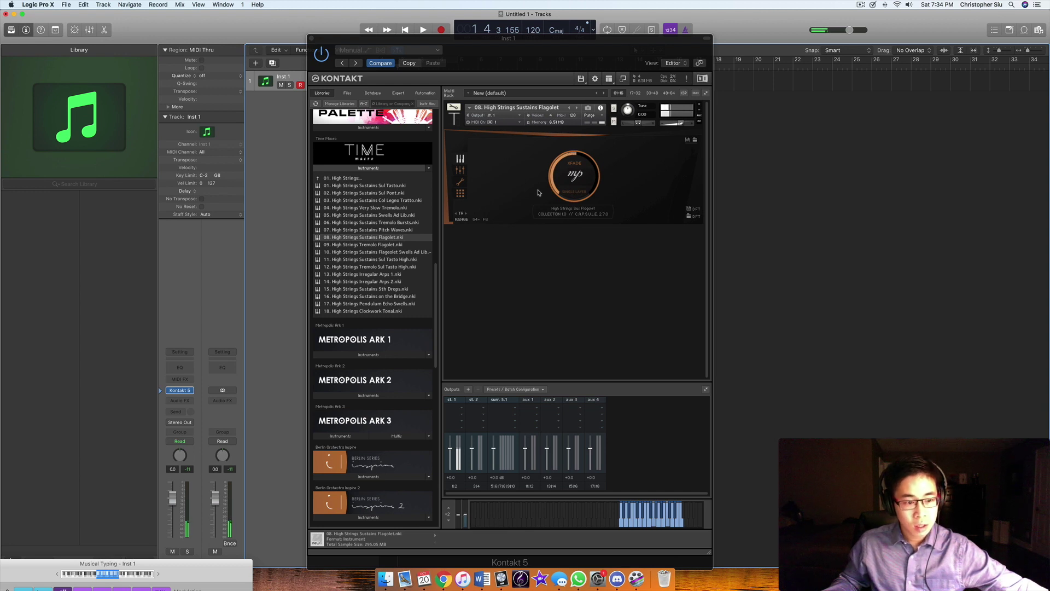
key("g")
key("k")
key("l")
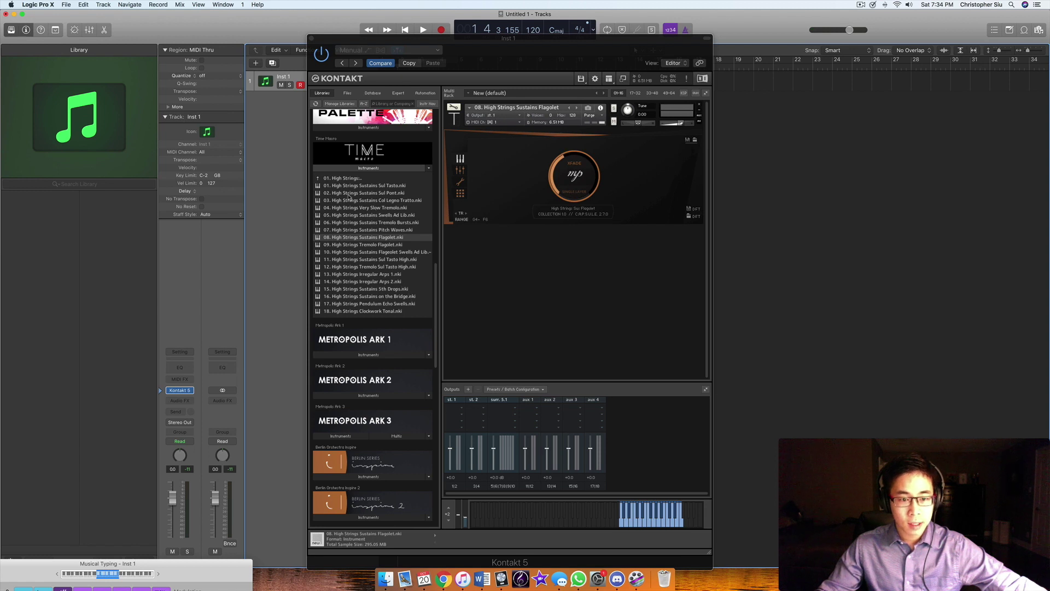
- Replace the loaded patch with 17. High Strings Pendulum Echo Swells and after it with 18. High Strings Clockwork Tonal
left_click(394, 306)
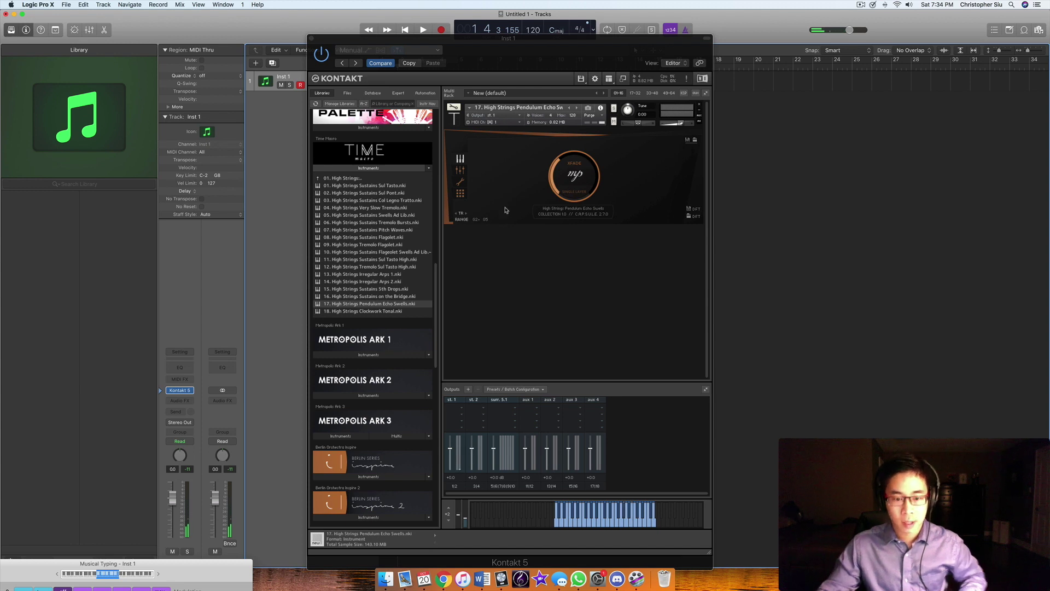
double_click(376, 310)
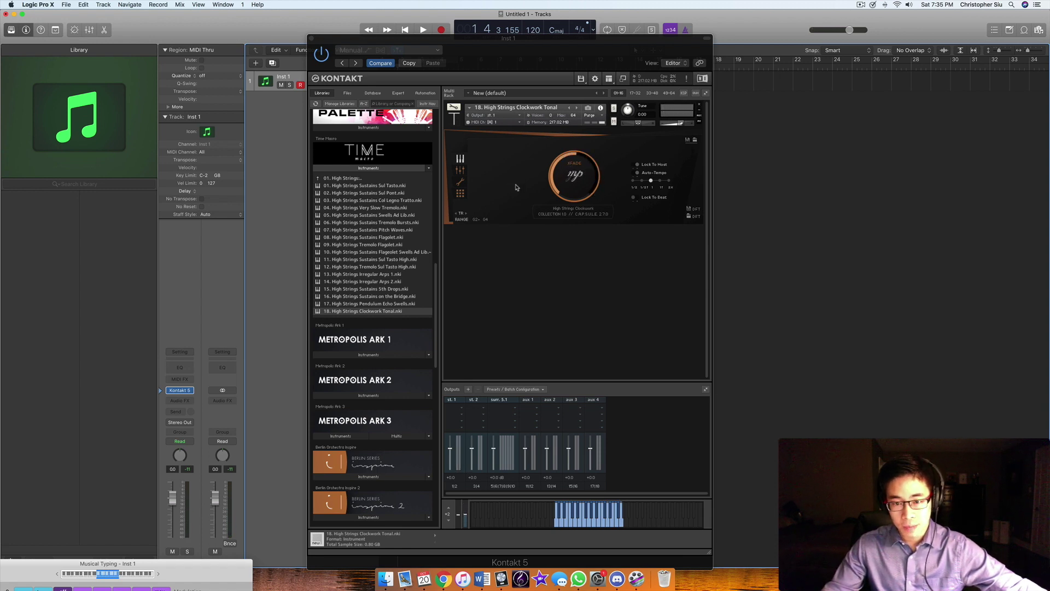
- Replace the loaded patch with 01. Harps and Vibes Single Hits from Time Macro's 08. Harps and Vibes folder
left_click(352, 181)
left_click(354, 180)
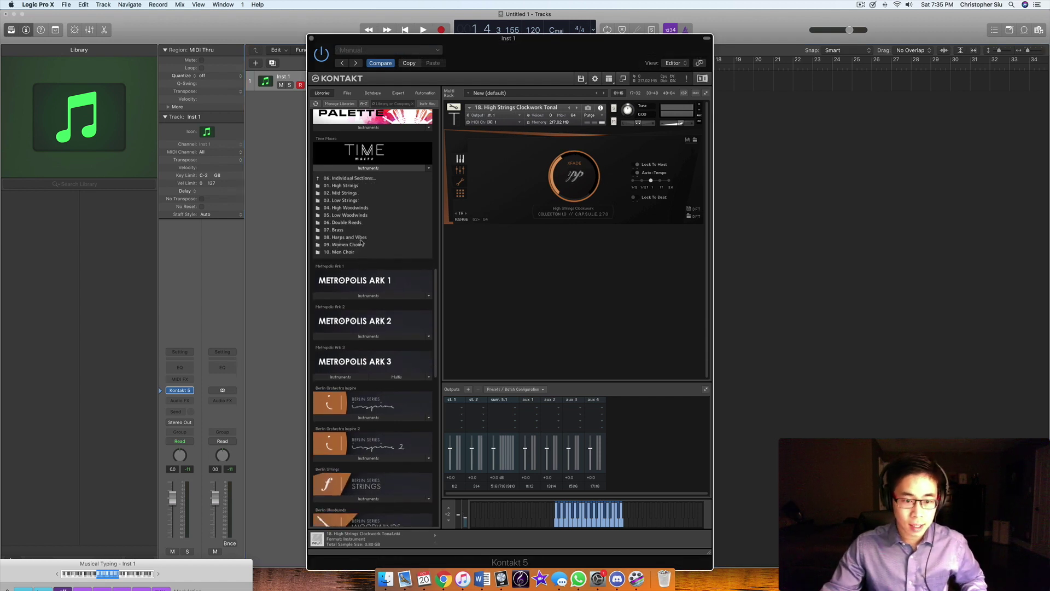
left_click(359, 239)
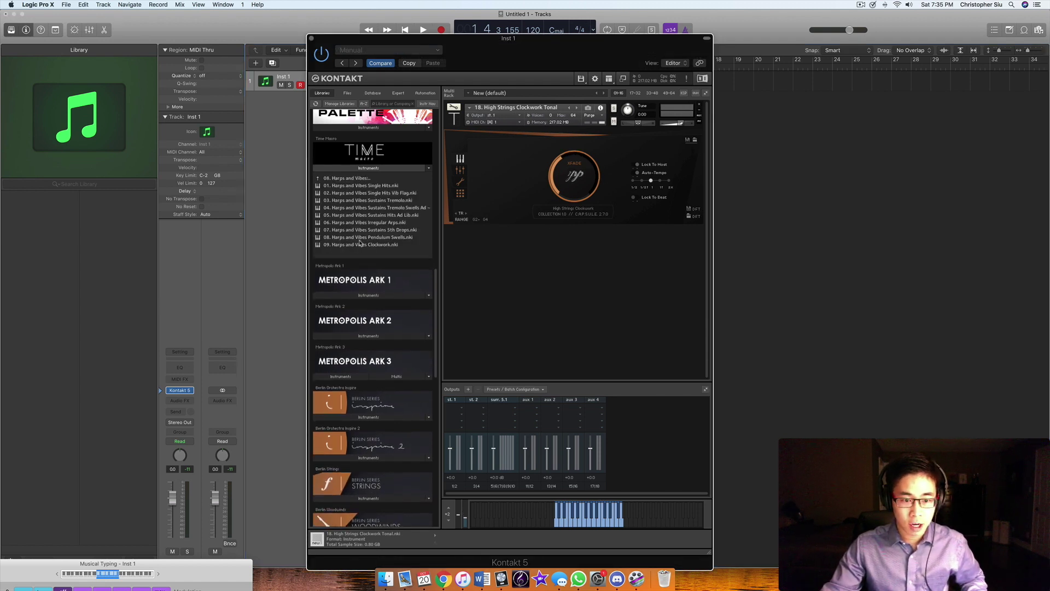
left_click(376, 187)
left_click_drag(356, 187, 480, 181)
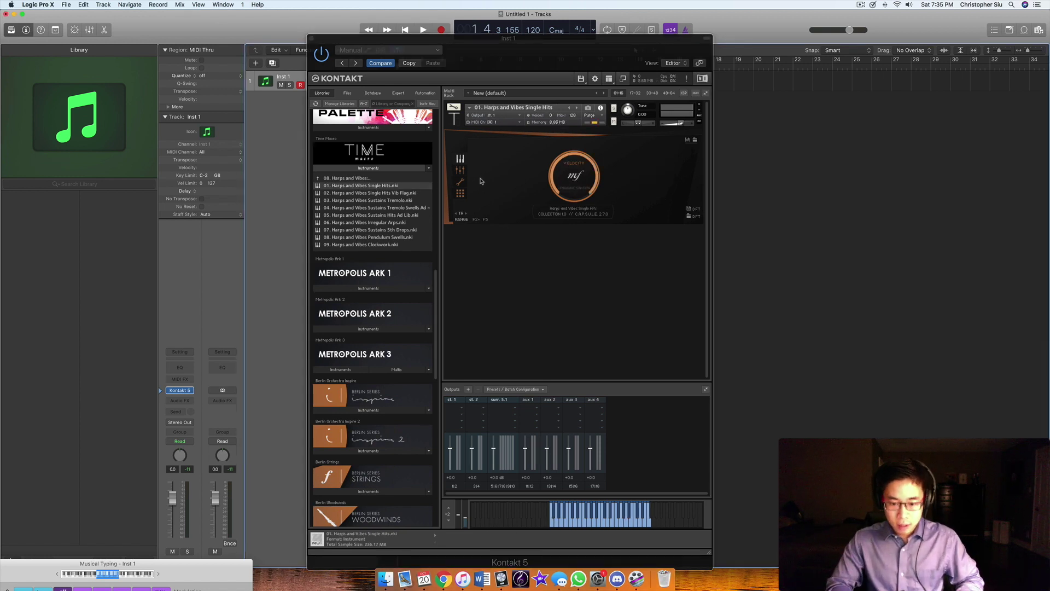
- Play a run of arpeggios and chords at varying velocities to audition the Harps and Vibes Single Hits patch
key("a")
key("s")
key("d")
key("g")
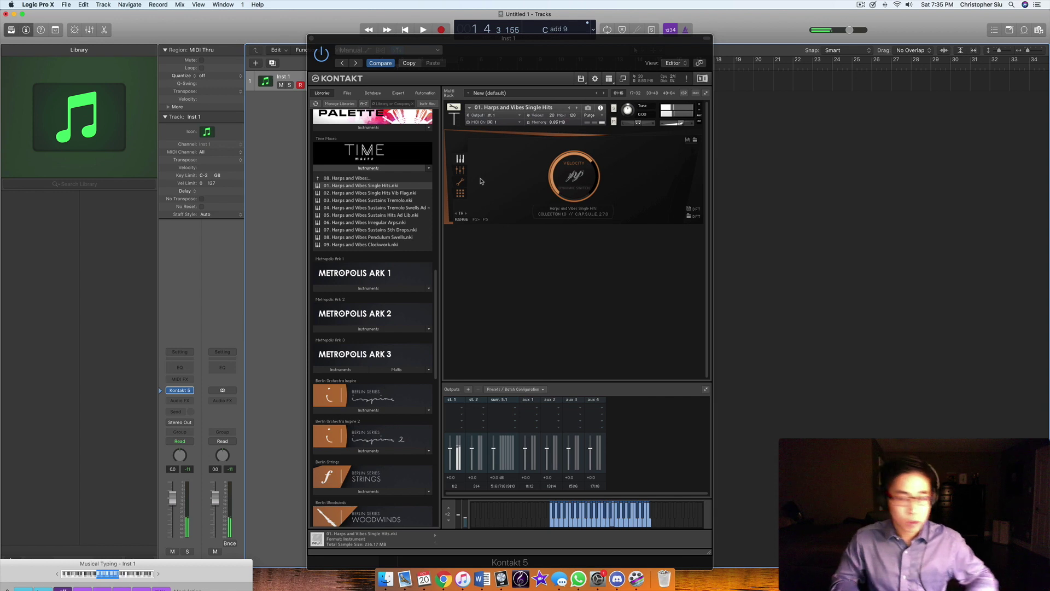
key("v")
key("v")
key("f")
key("h")
key("k")
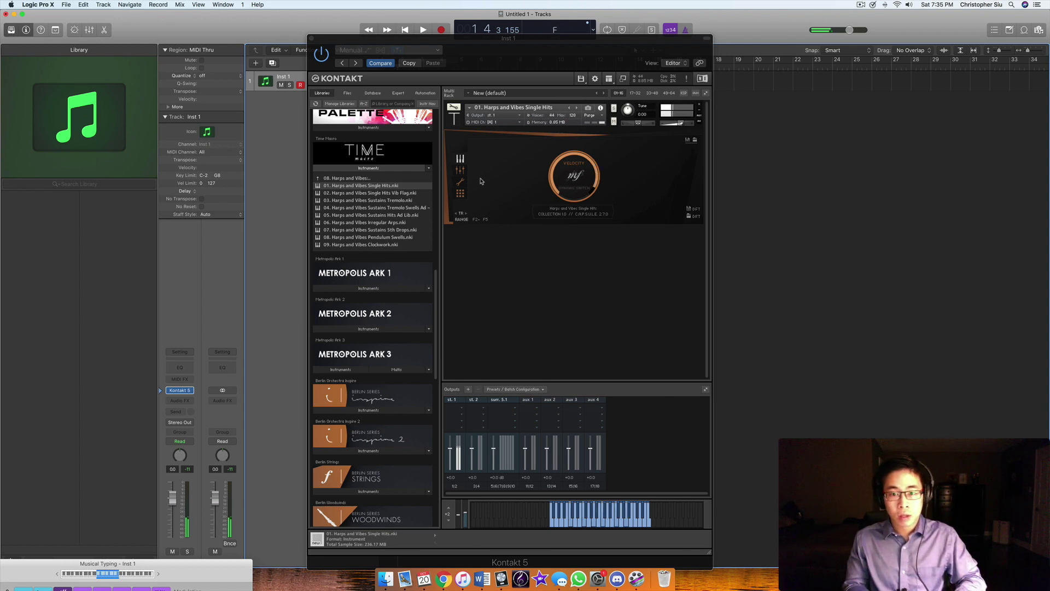
key("c")
key("c")
key("a")
key("d")
key("g")
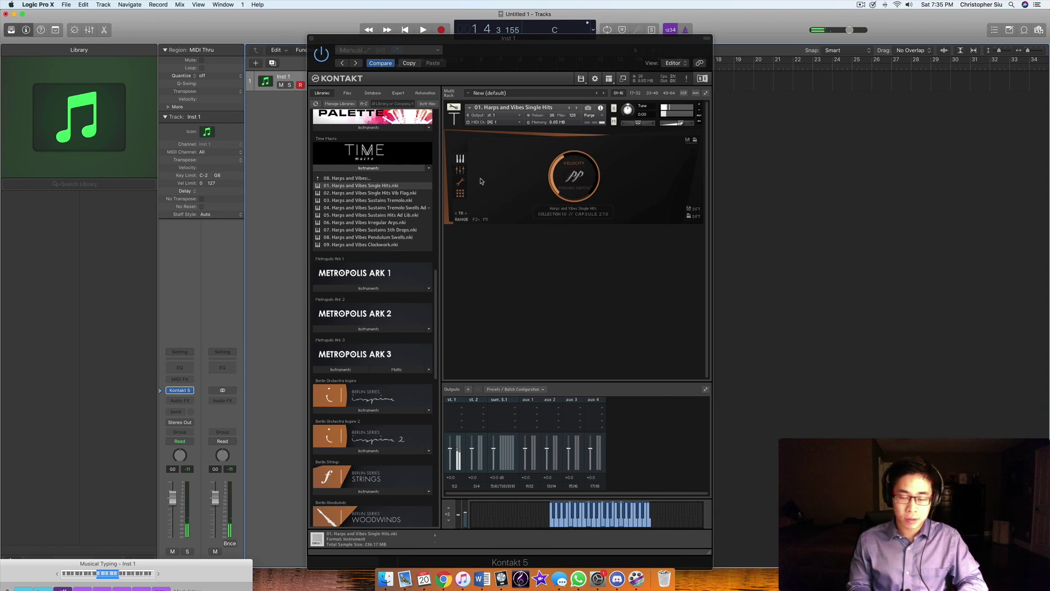
key("a")
key("k")
key("v")
key("v")
key("e")
key("g")
key("y")
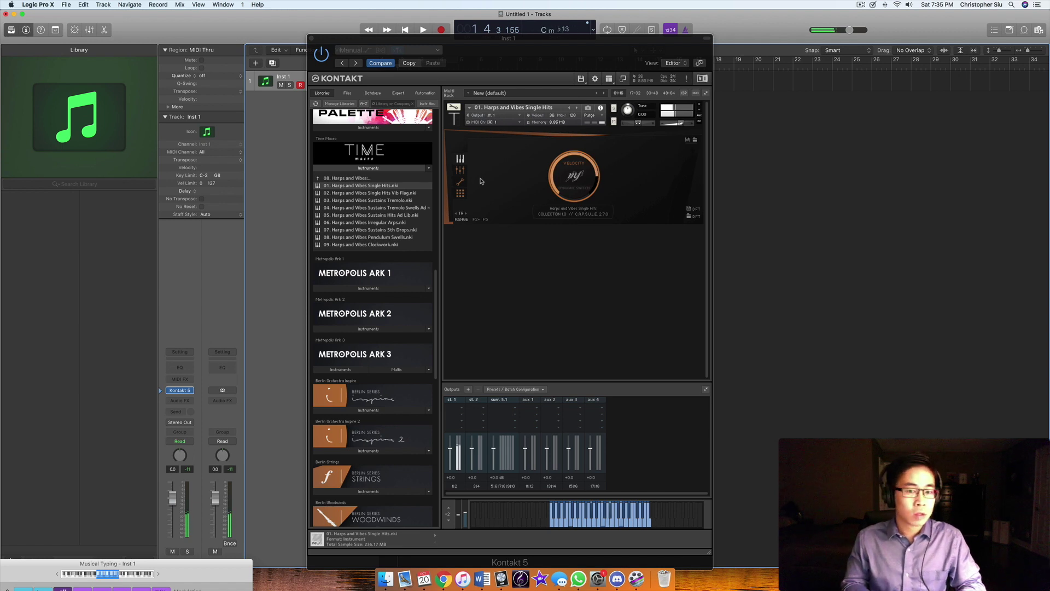
key("c")
key("c")
key("a")
key("s")
key("f")
key("u")
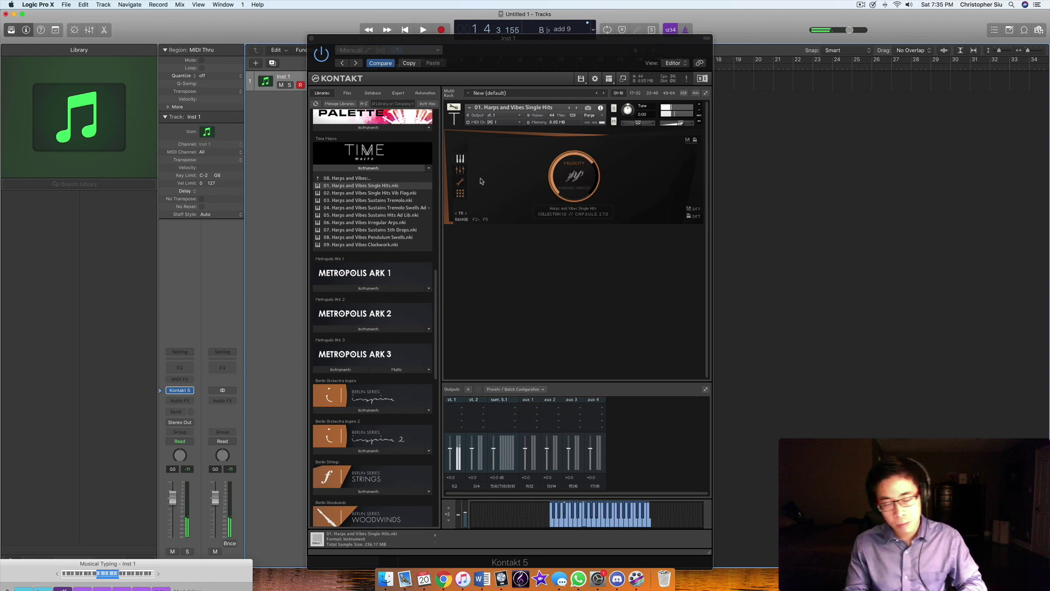
key("a")
key("s")
key("f")
key("g")
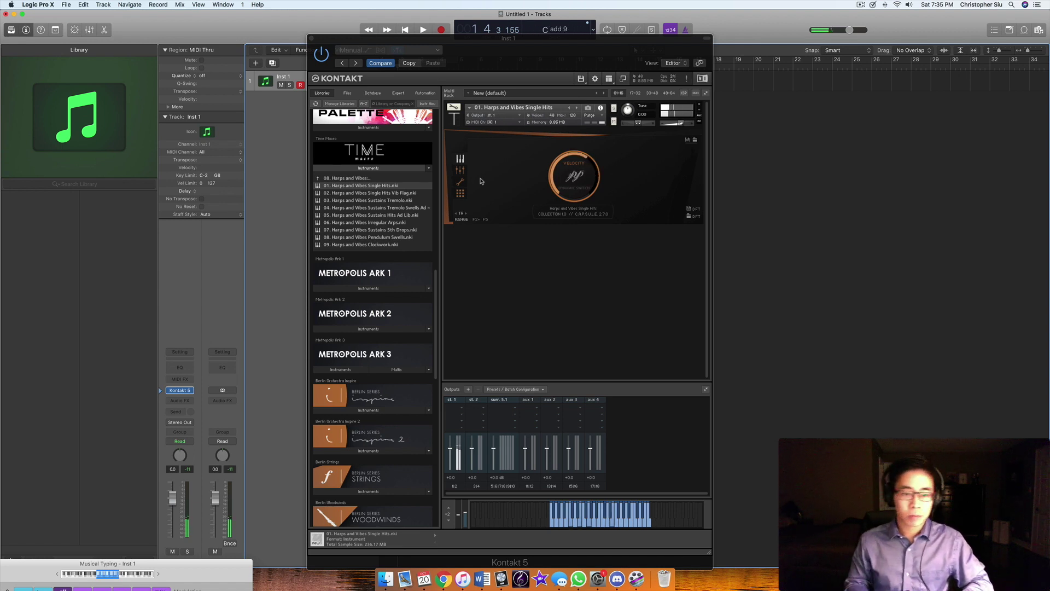
key("a")
key("d")
key("g")
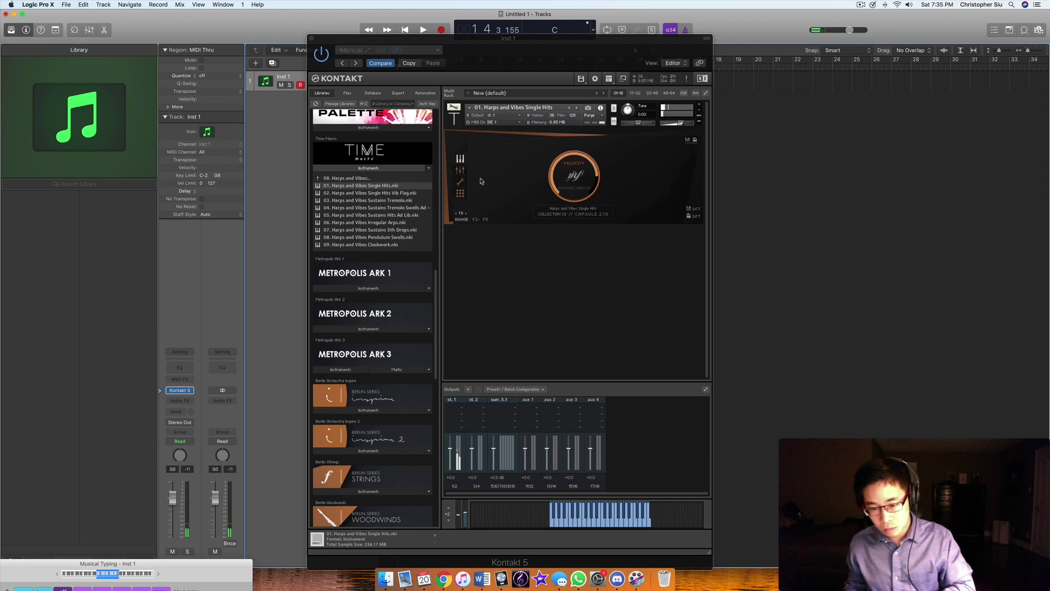
key("a")
key("d")
key("f")
key("g")
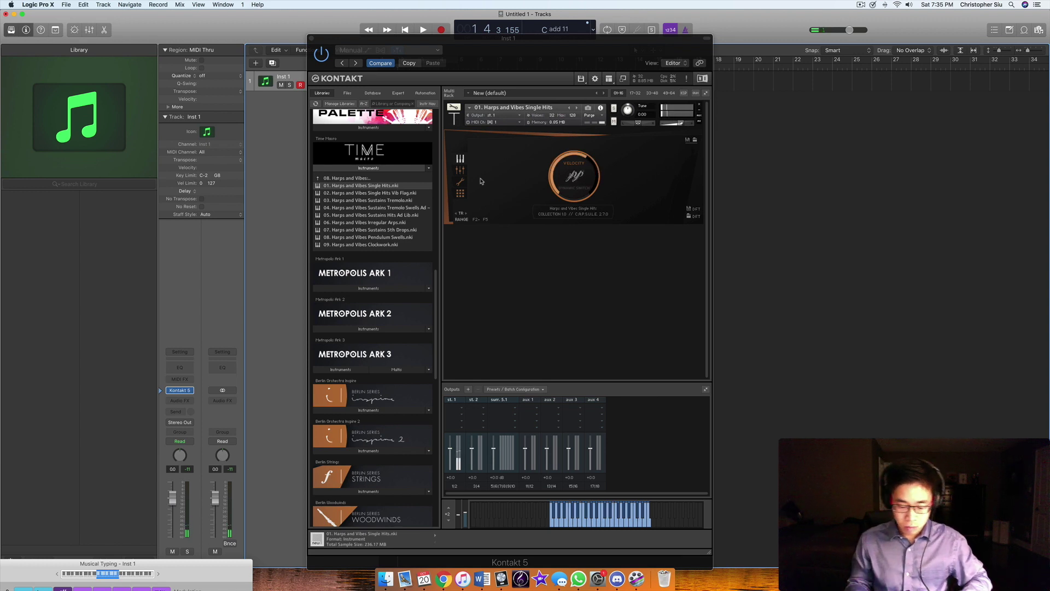
key("a")
key("f")
key("h")
key("u")
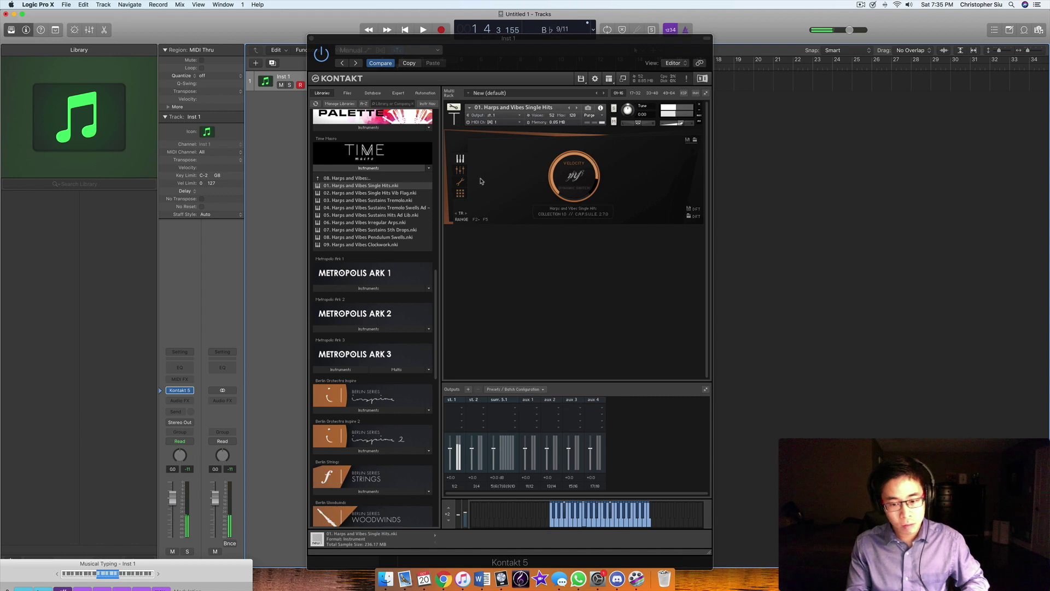
key("s")
key("f")
key("g")
key("u")
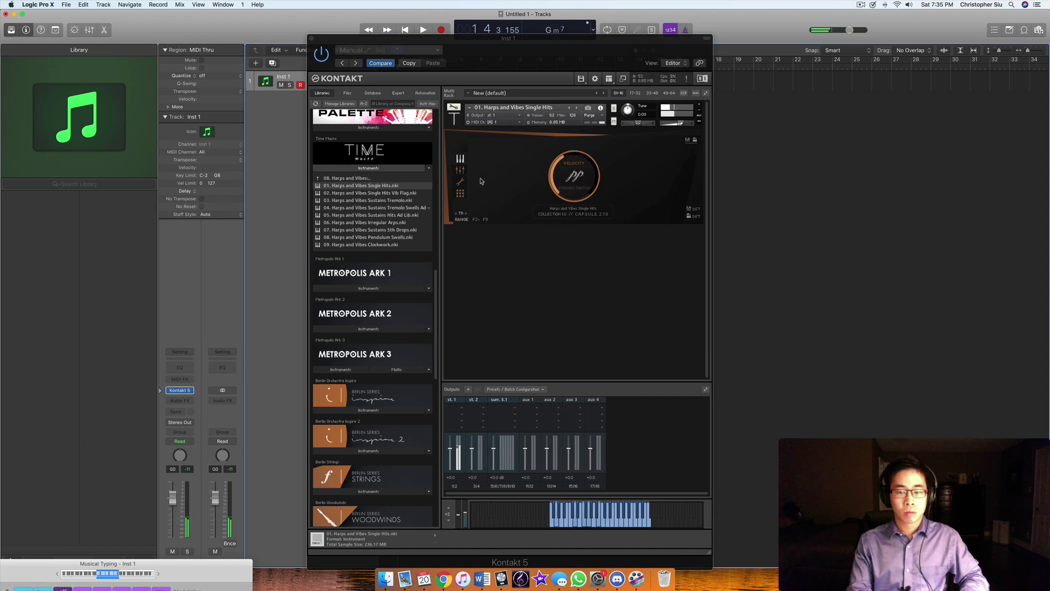
key("f")
key("g")
key("h")
key("k")
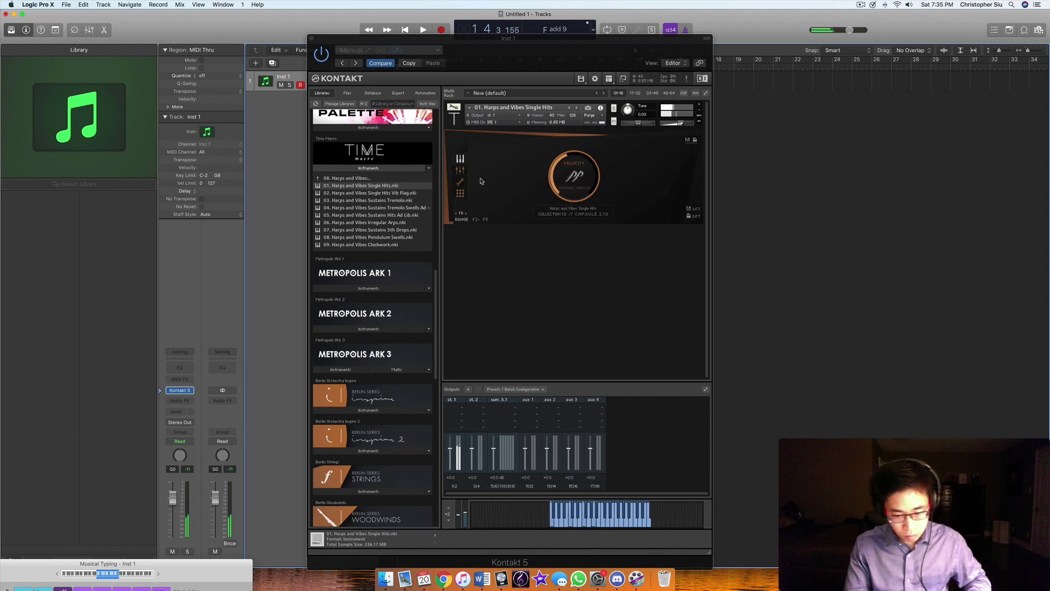
key("s")
key("g")
key("u")
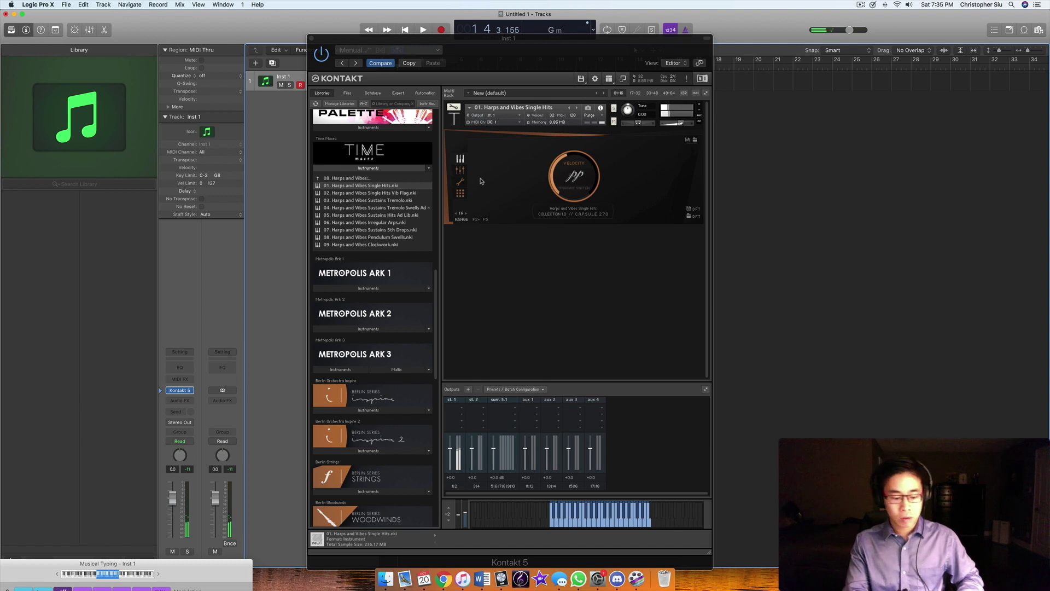
key("f")
key("g")
key("k")
key("s")
key("f")
key("u")
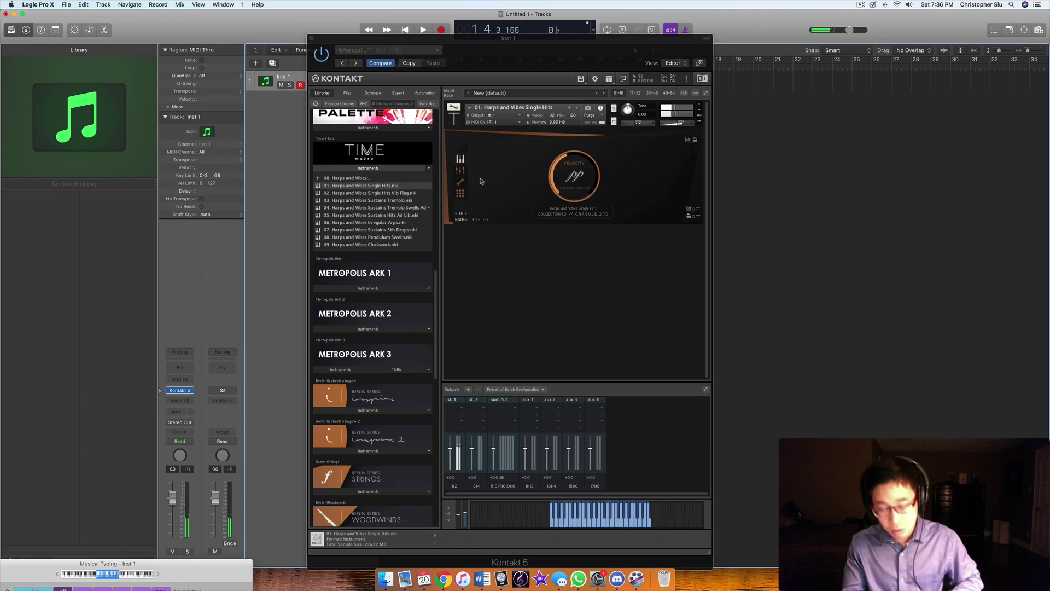
key("f")
key("h")
key("k")
key("l")
key("u")
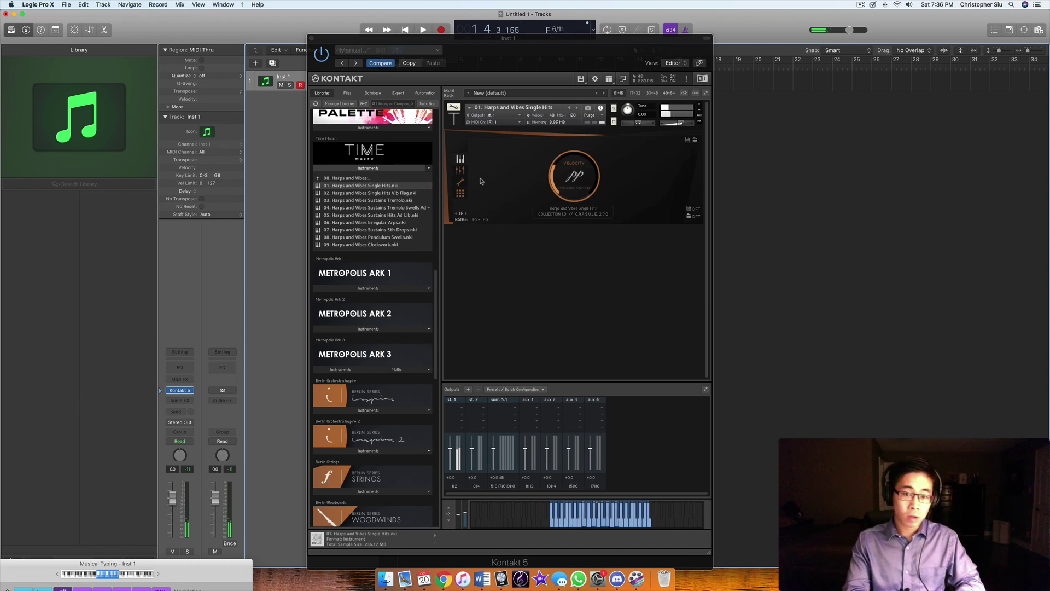
key("f")
key("u")
key("k")
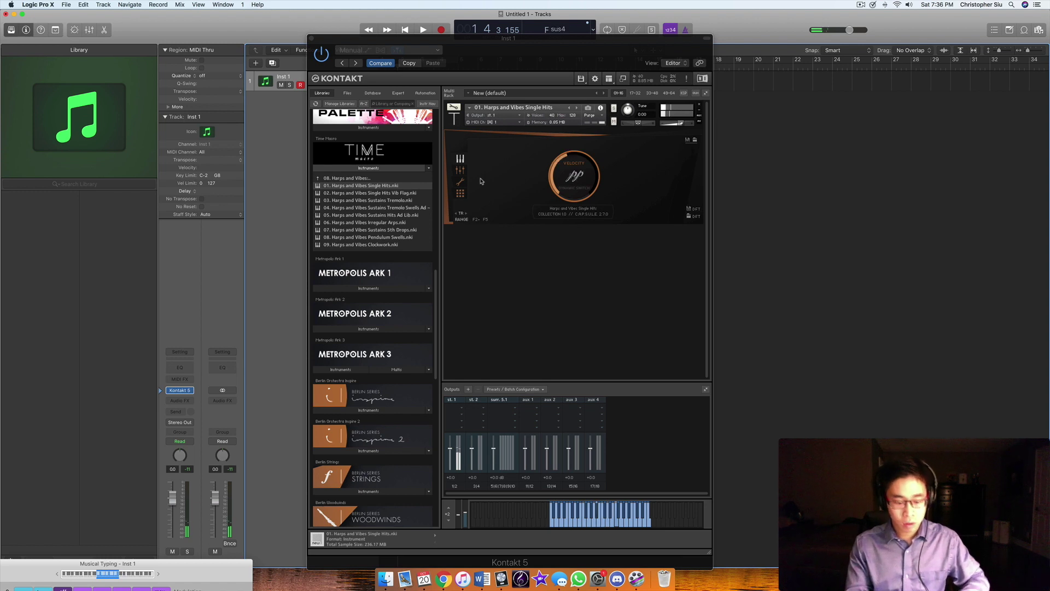
key("f")
key("g")
key("h")
key("k")
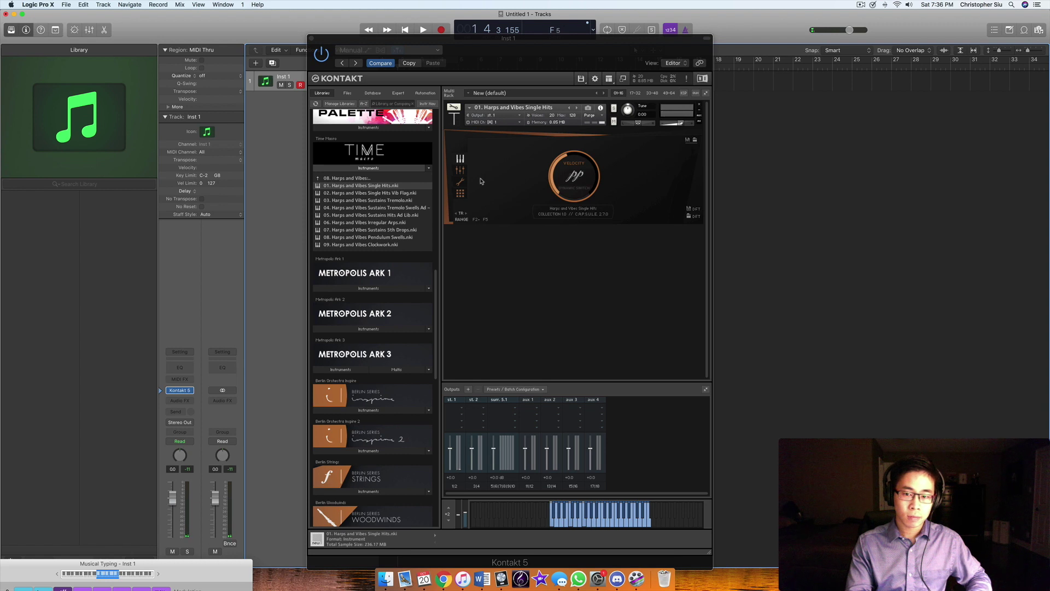
- Replace the loaded patch with 01. Women Choir Sustains Aah from Time Macro's 09. Women Choir folder and play chords at varying dynamics to audition it
left_click(367, 180)
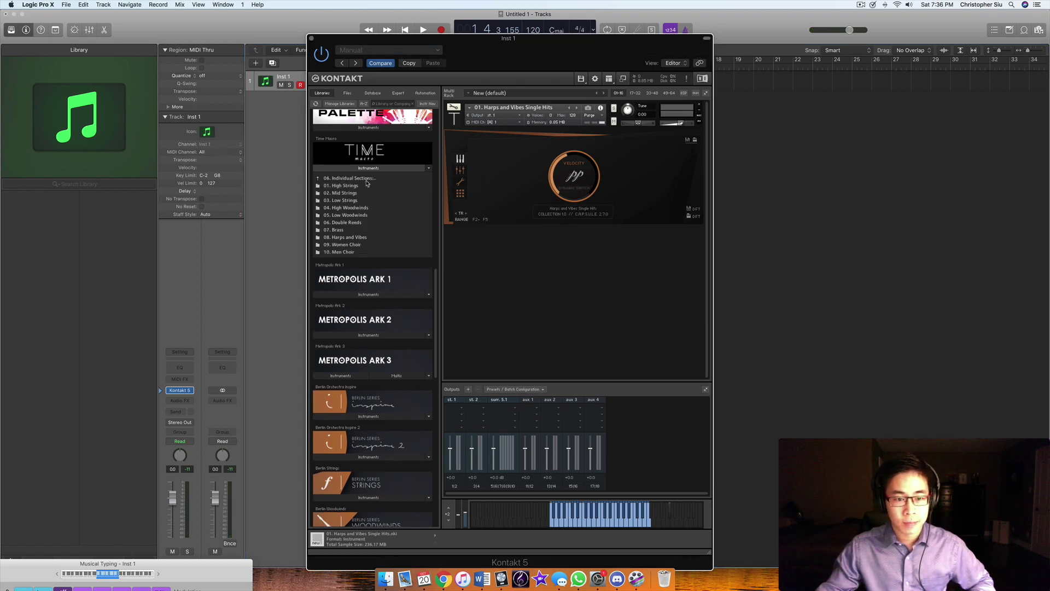
double_click(350, 245)
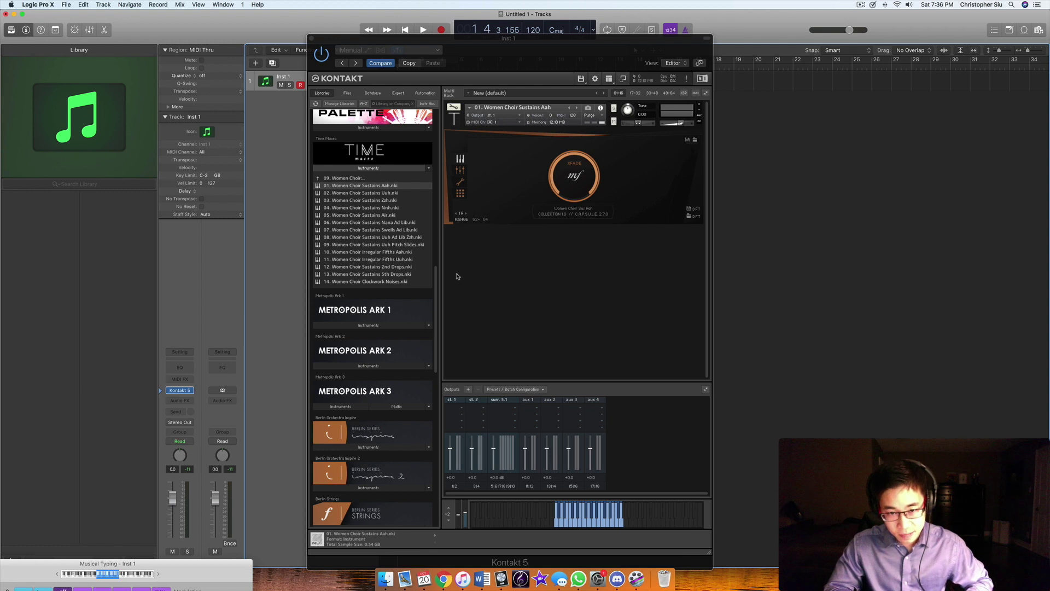
key("u")
key("apostrophe")
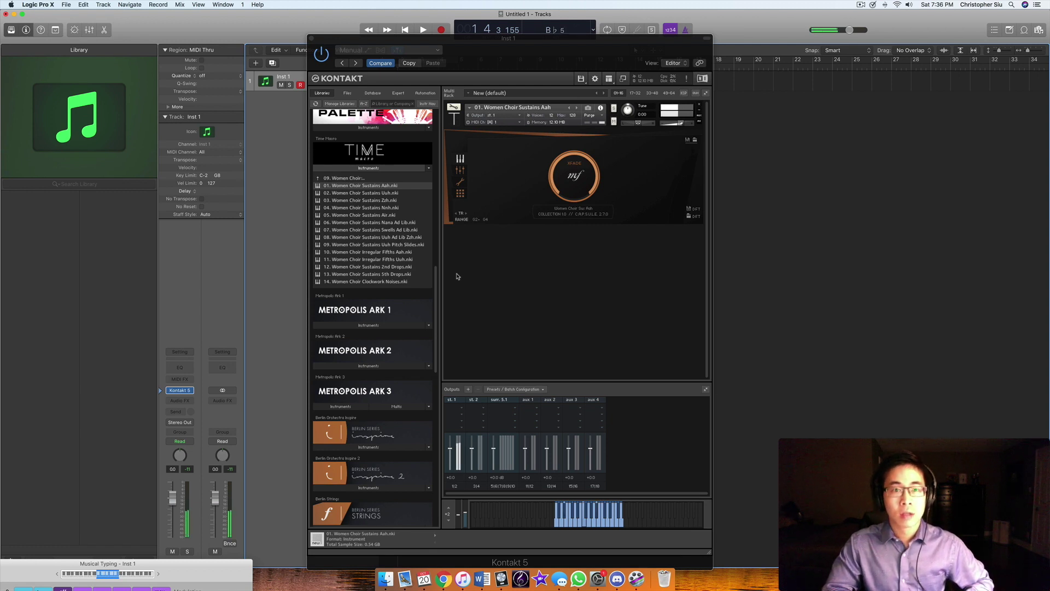
key("o")
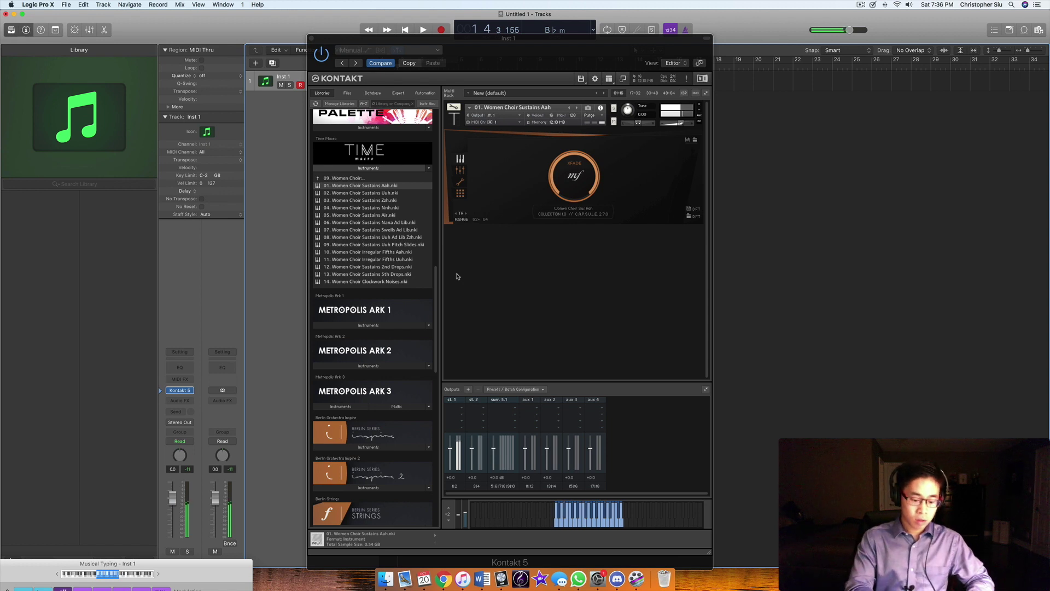
key("h")
key("k")
key("p")
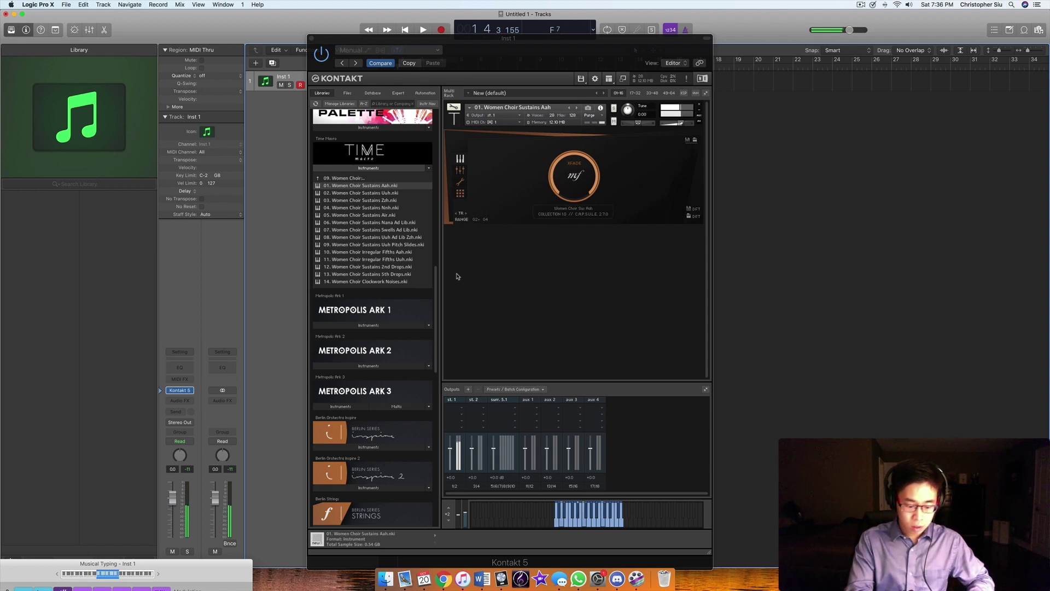
key("g")
key("u")
key("o")
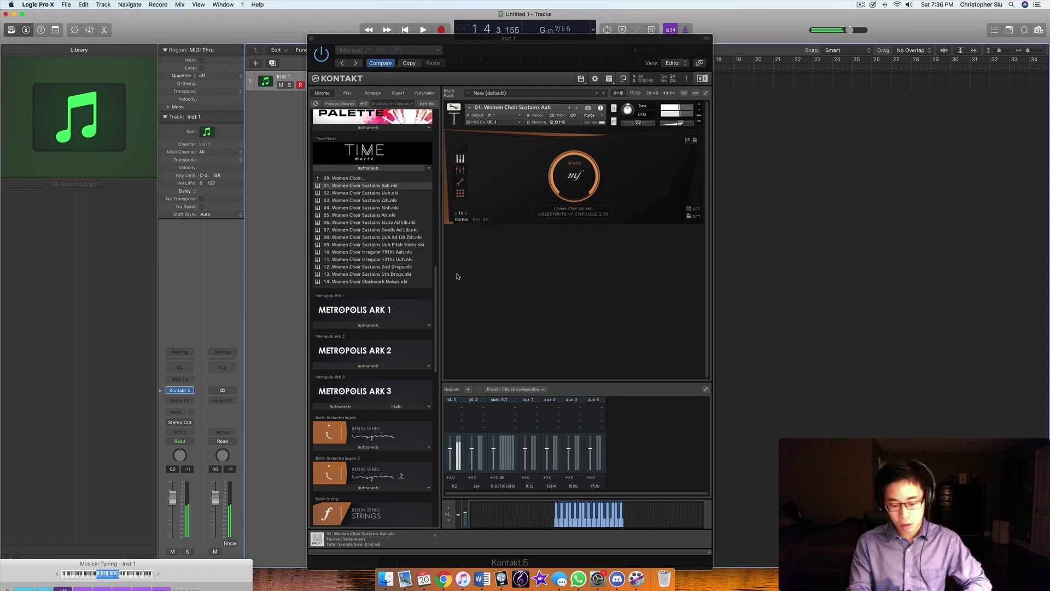
key("f")
key("u")
key("o")
key("g")
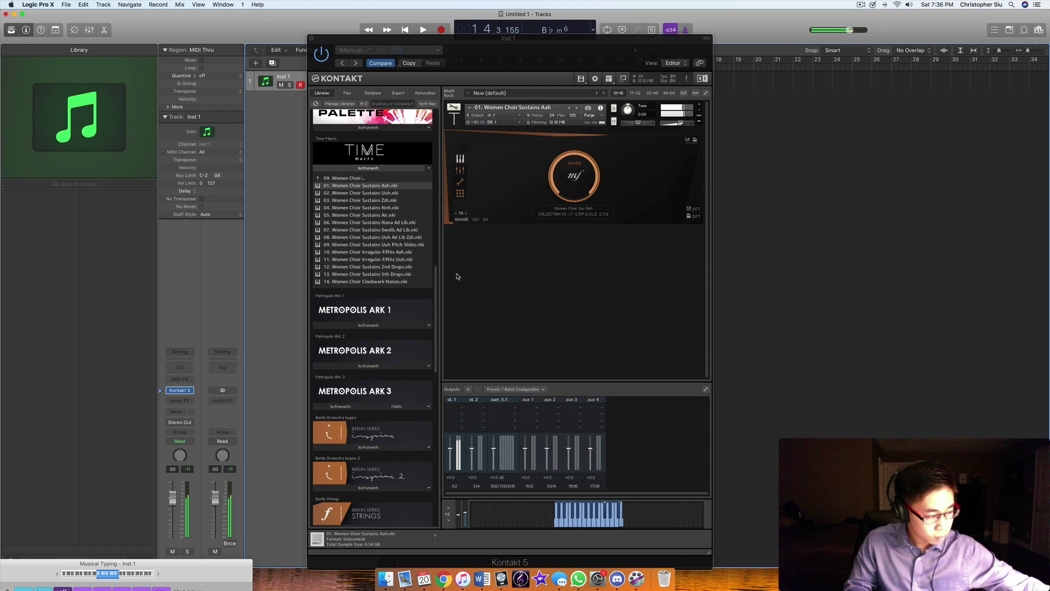
key("3")
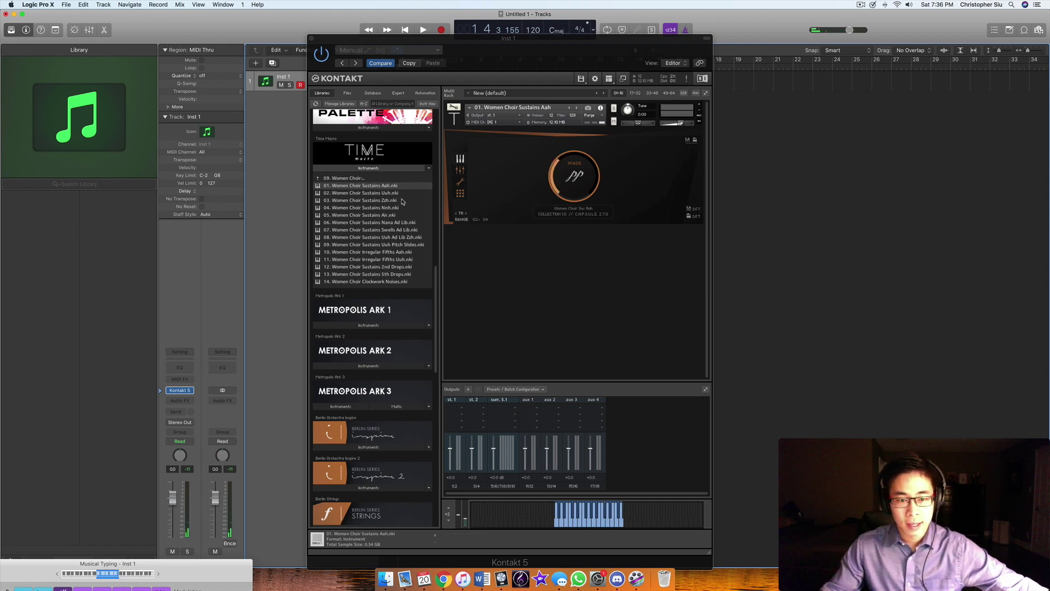
- Replace the loaded patch with 03. Women Choir Sustains Zzh and play several sustained notes to audition it
left_click_drag(405, 201, 497, 194)
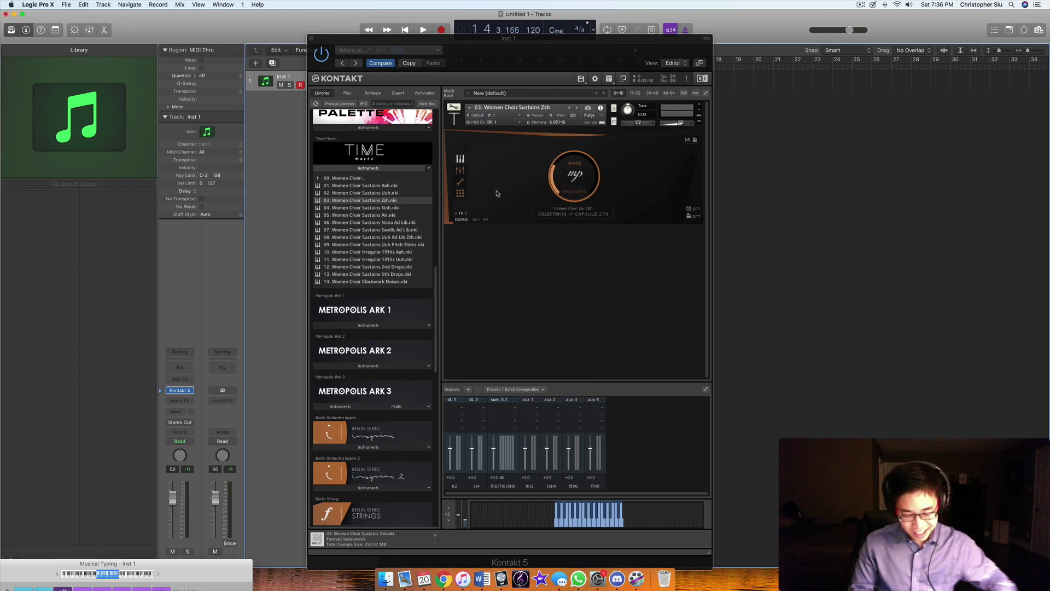
key("a")
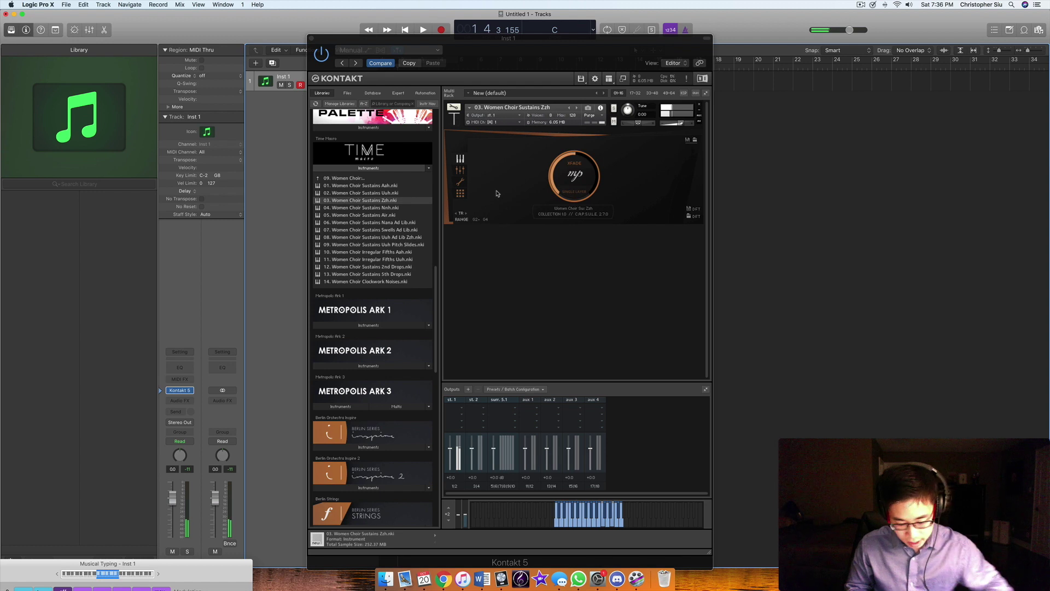
key("f")
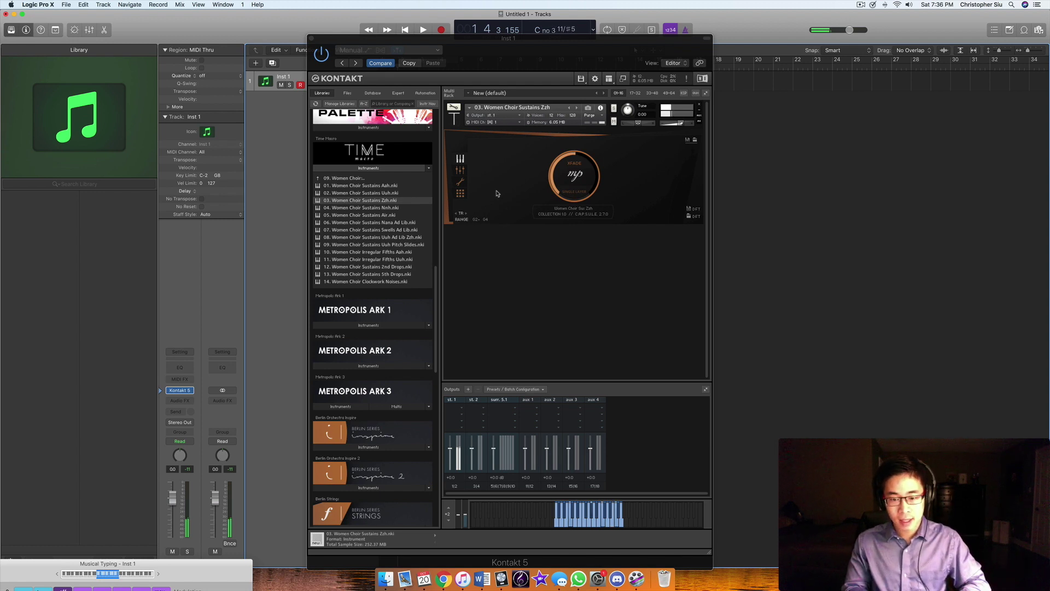
key("t")
key("h")
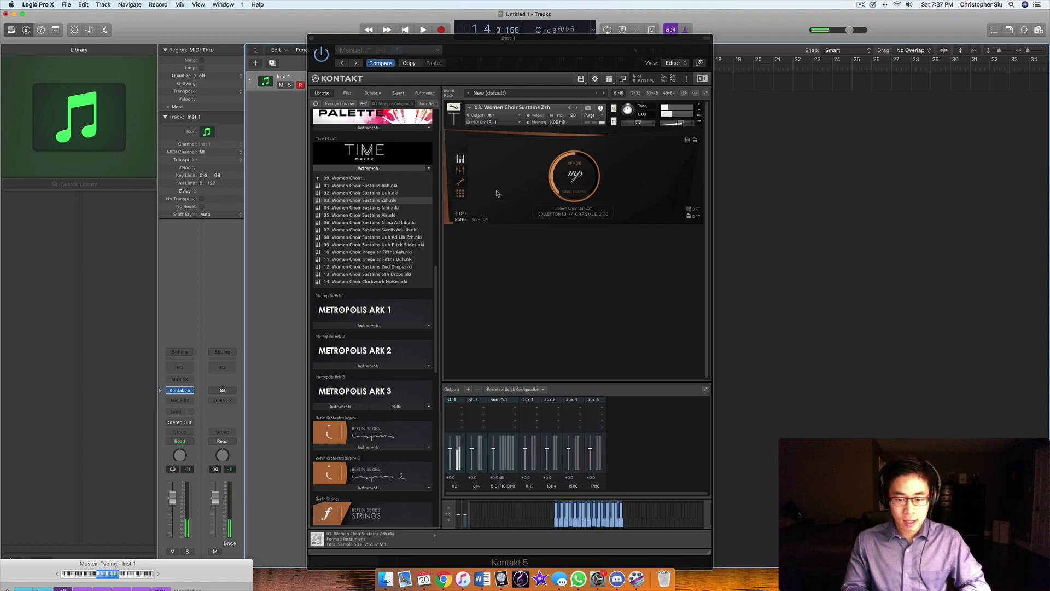
key("g")
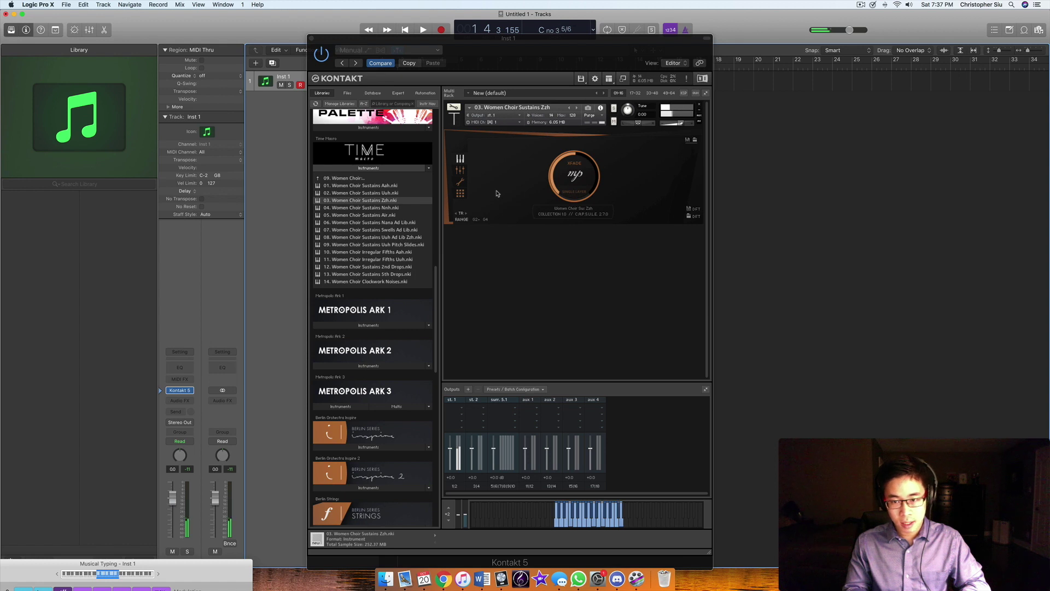
key("k")
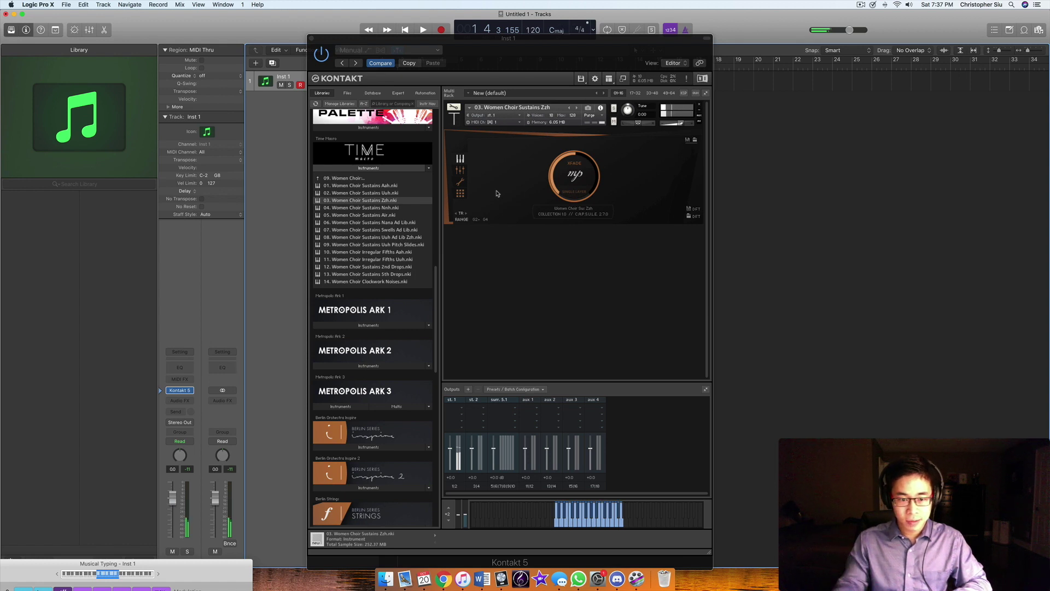
- Audition 13. Women Choir Sustains 5th Drops in place of the loaded patch, and after it load 14. Women Choir Clockwork Noises
left_click_drag(398, 276, 504, 186)
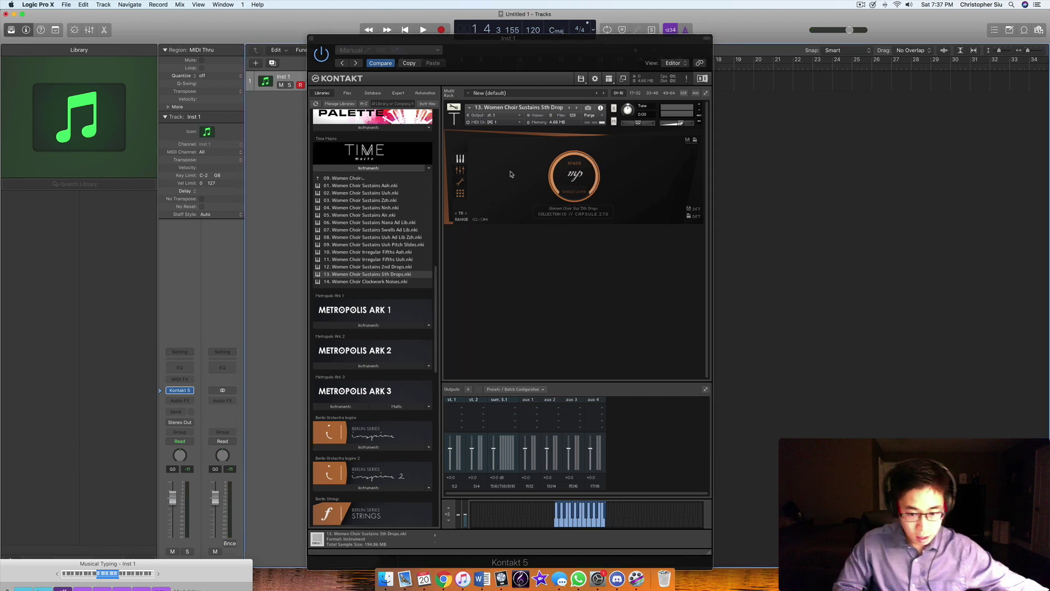
key("a")
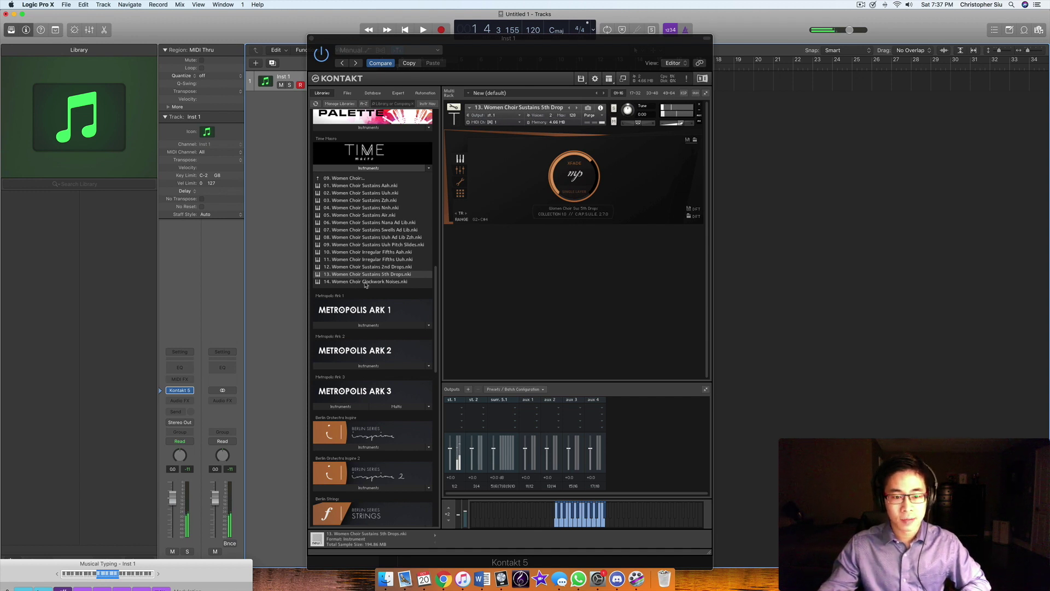
left_click_drag(366, 281, 493, 195)
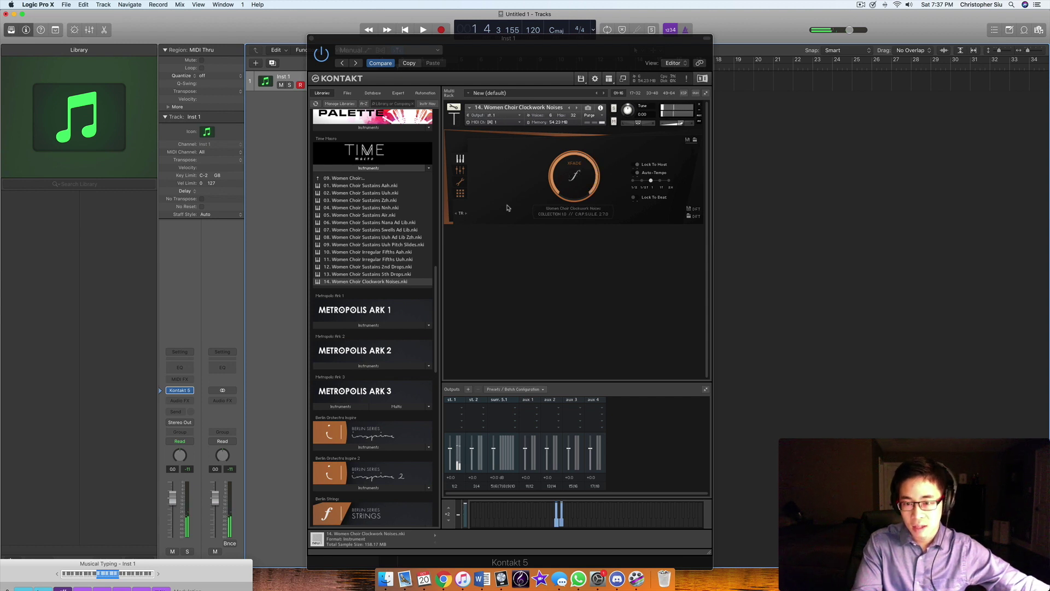
- Replace the loaded patch with 01. Men Choir Sustains Aah from the 10. Men Choir folder and play several notes to audition it
left_click(390, 180)
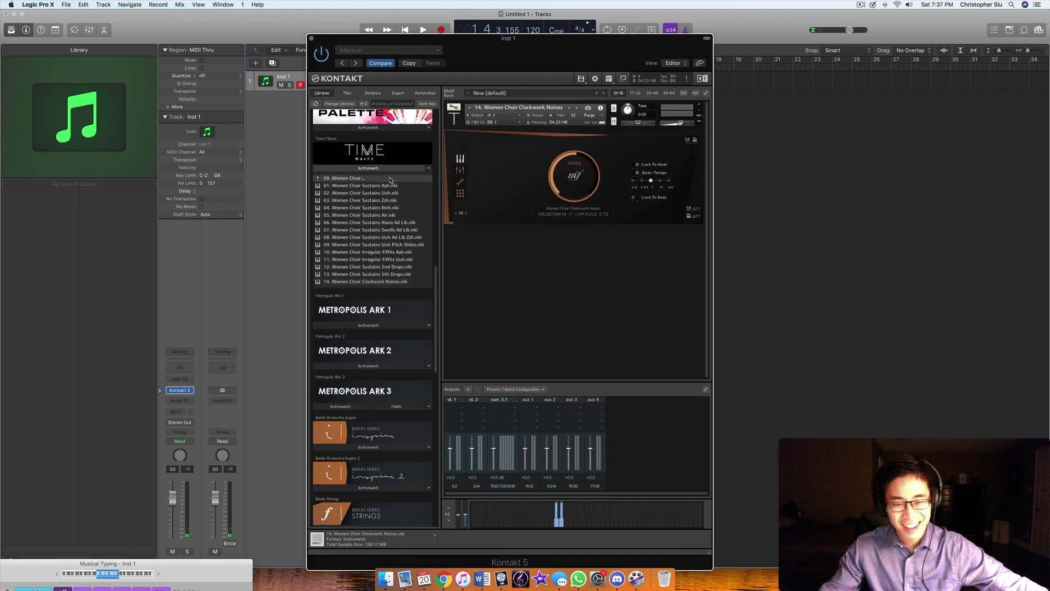
left_click(390, 179)
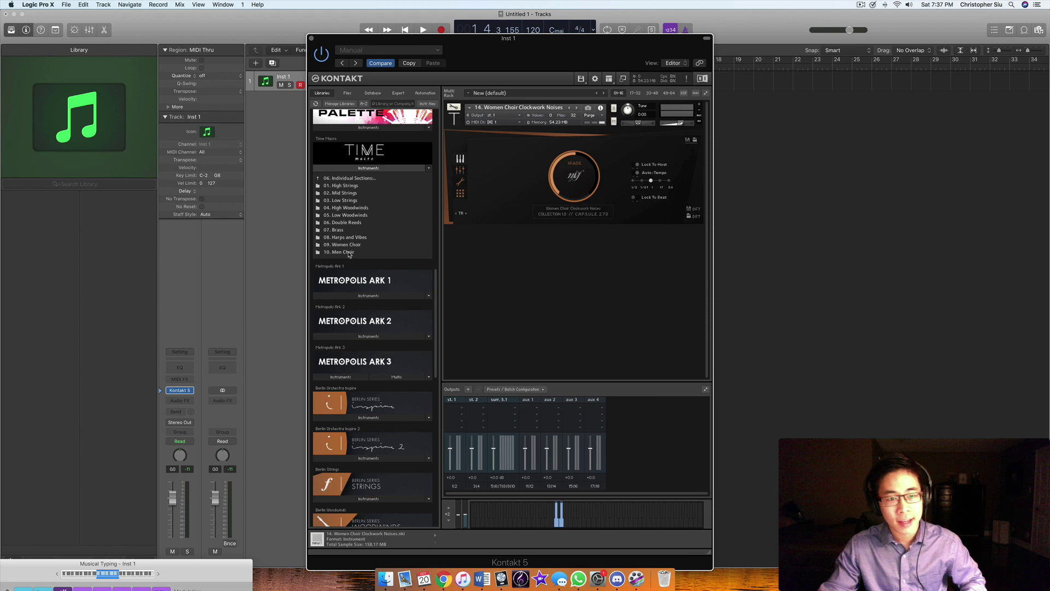
left_click(348, 252)
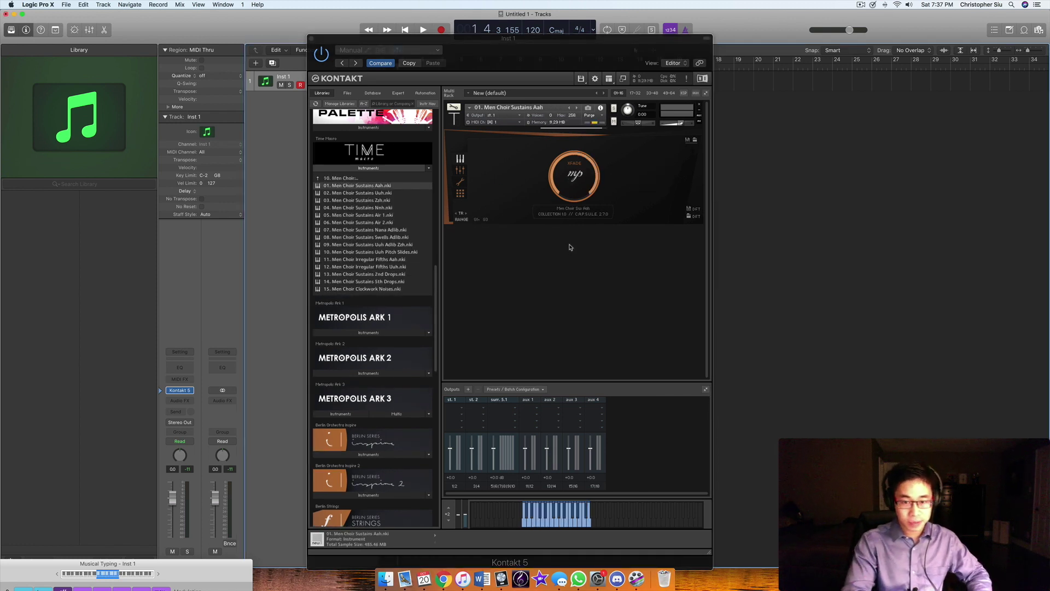
key("f")
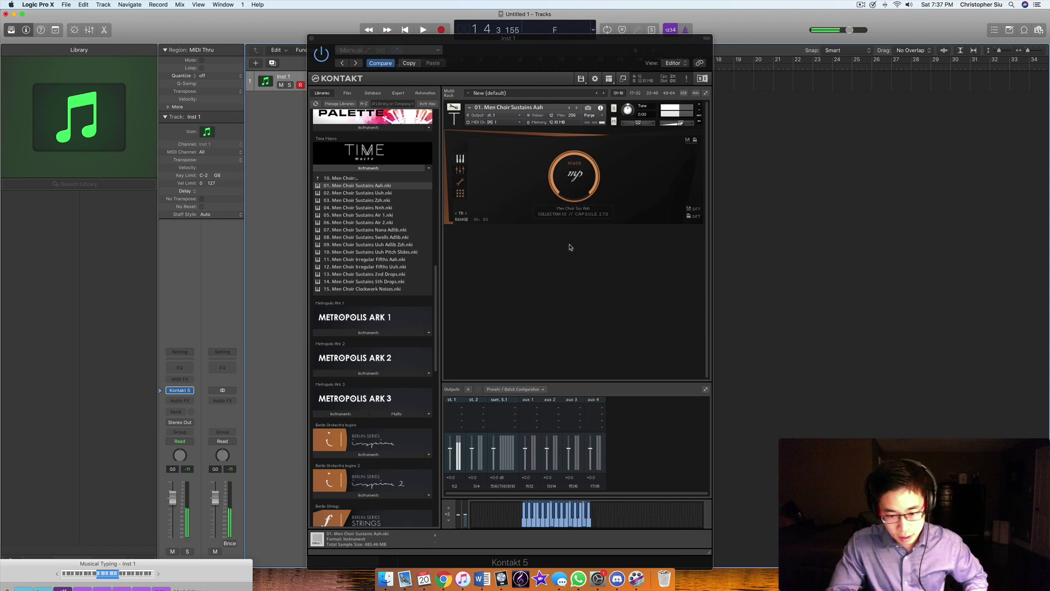
key("a")
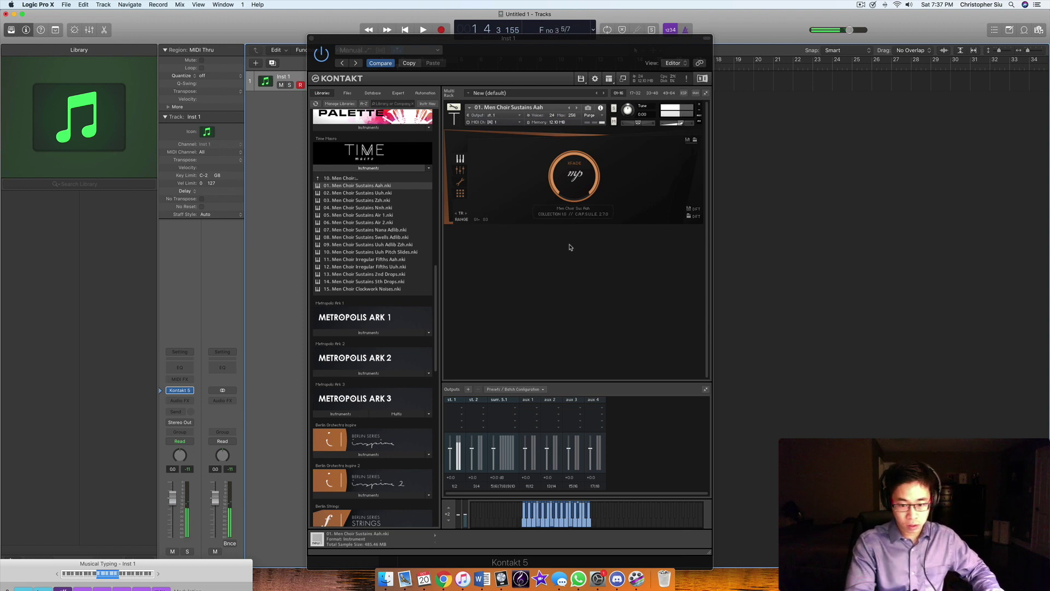
key("g")
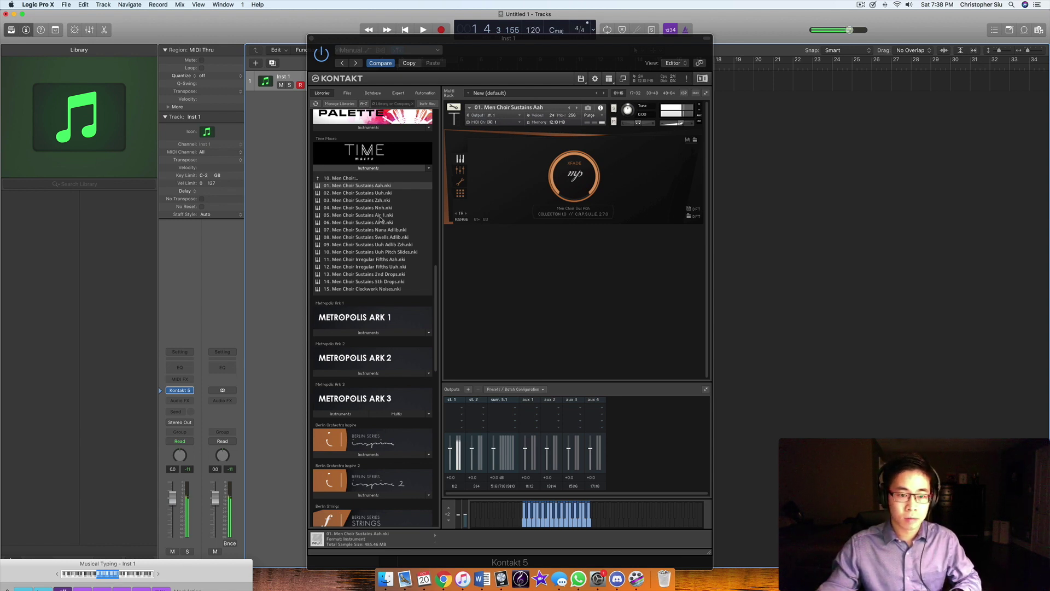
- Replace the loaded patch with 05. Men Choir Sustains Air 1 and play it to audition the sound
left_click_drag(420, 218, 490, 208)
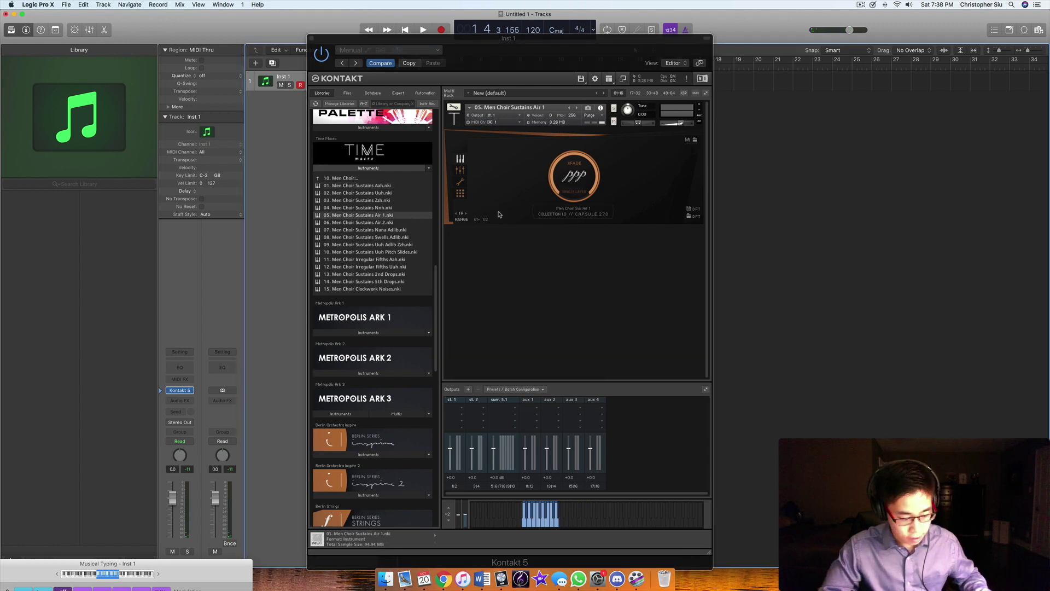
key("g")
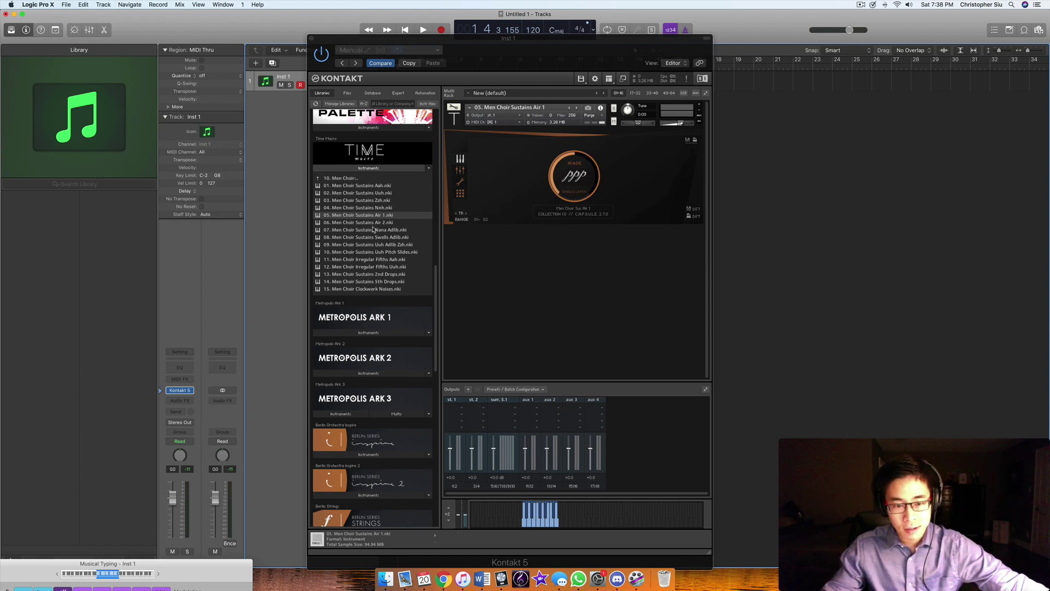
- Replace the loaded patch with 01. Brass Sustains Soft Open from the 07. Brass folder and play a series of notes to audition it
left_click(364, 179)
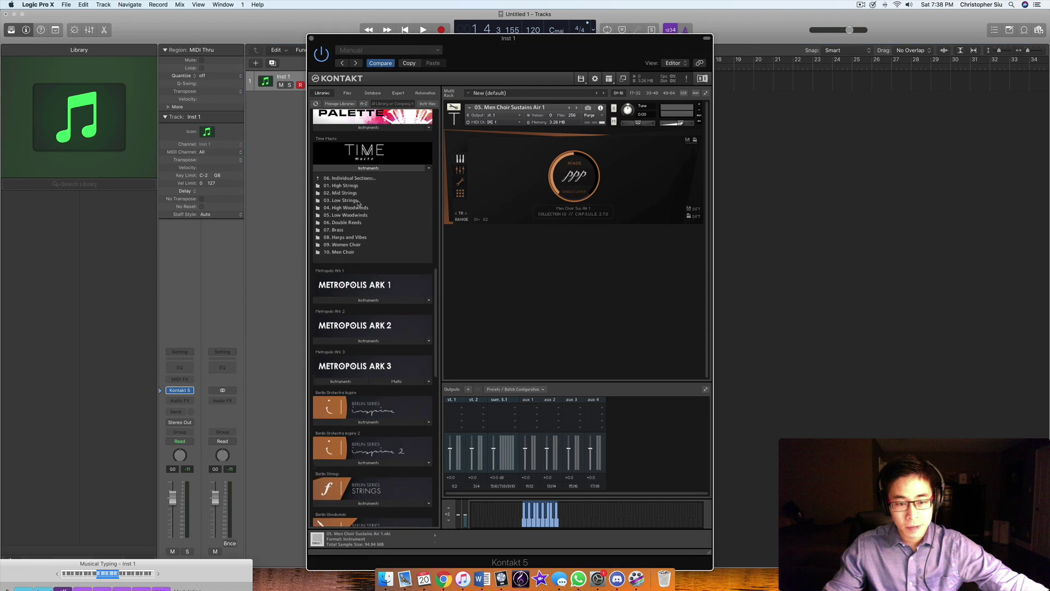
left_click(352, 231)
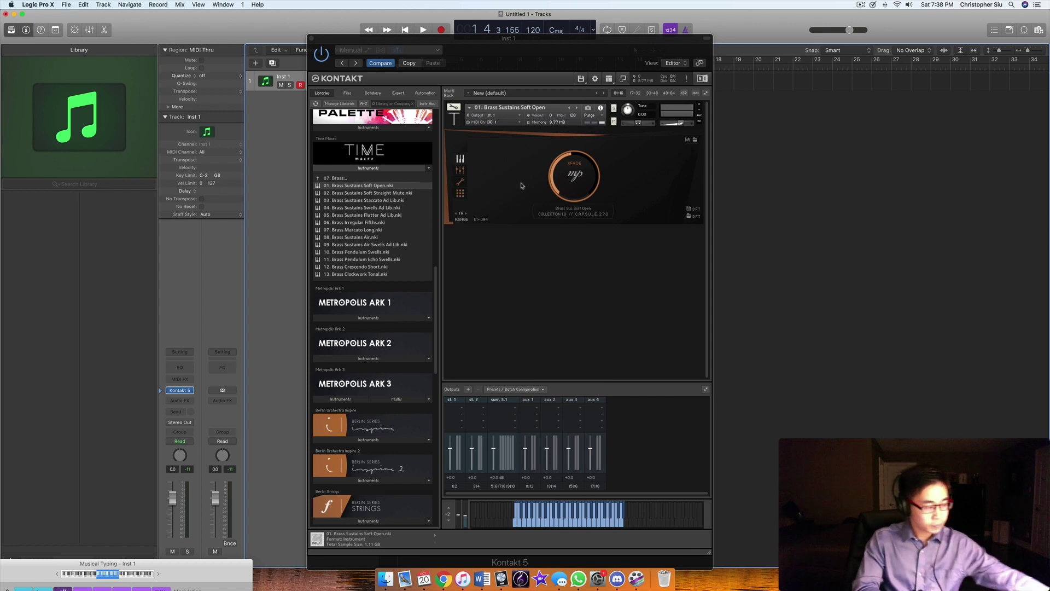
key("a")
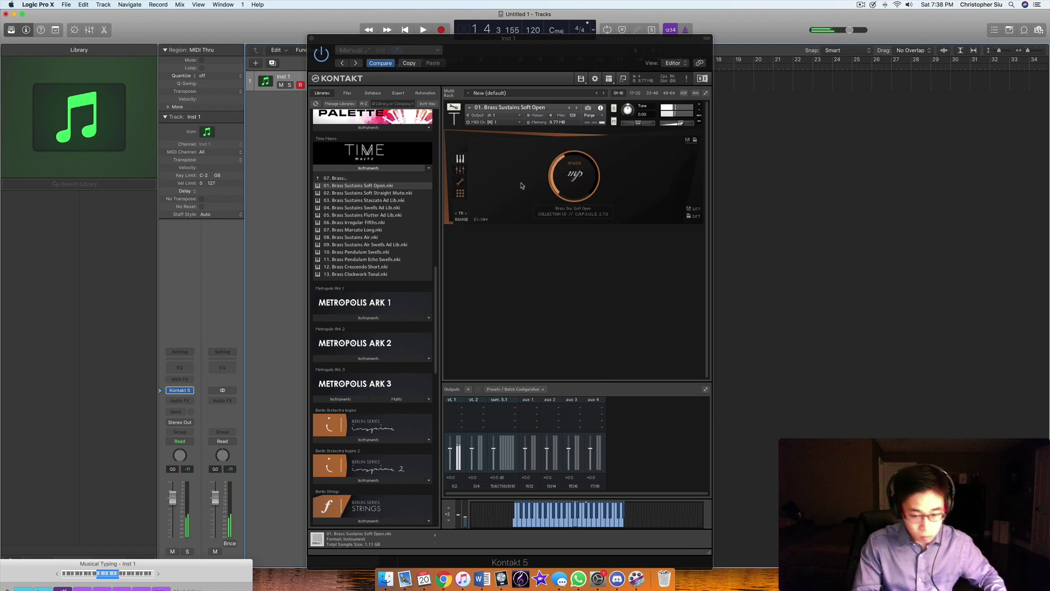
key("s")
key("t")
key("h")
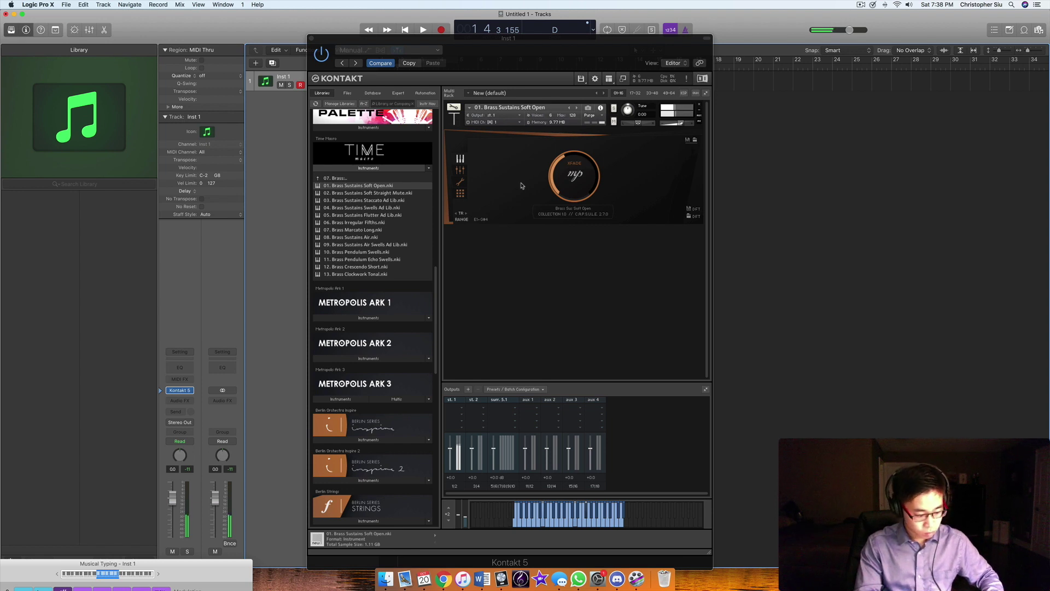
key("h")
key("o")
key("semicolon")
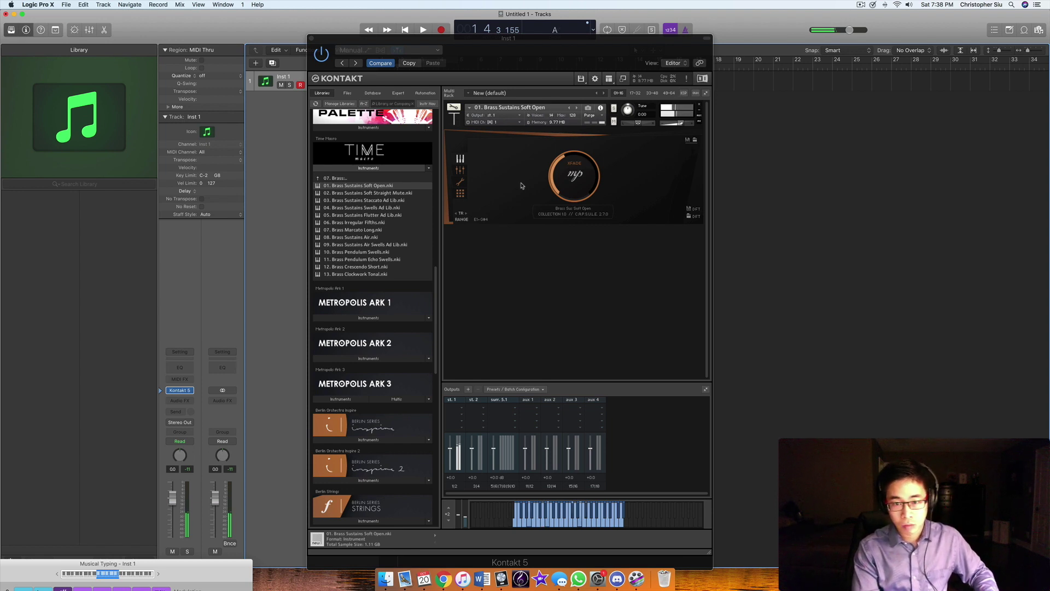
key("j")
key("l")
key("g")
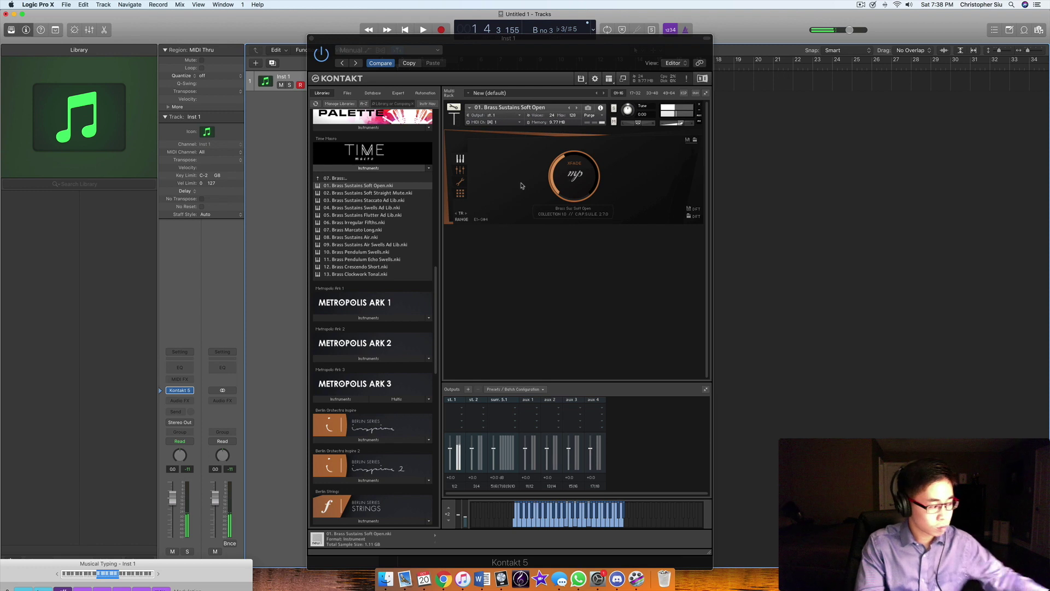
- Play chords on the Brass Sustains Soft Open patch with its dynamics raised to f and again with them lowered to mp
key("7")
key("w")
key("t")
key("h")
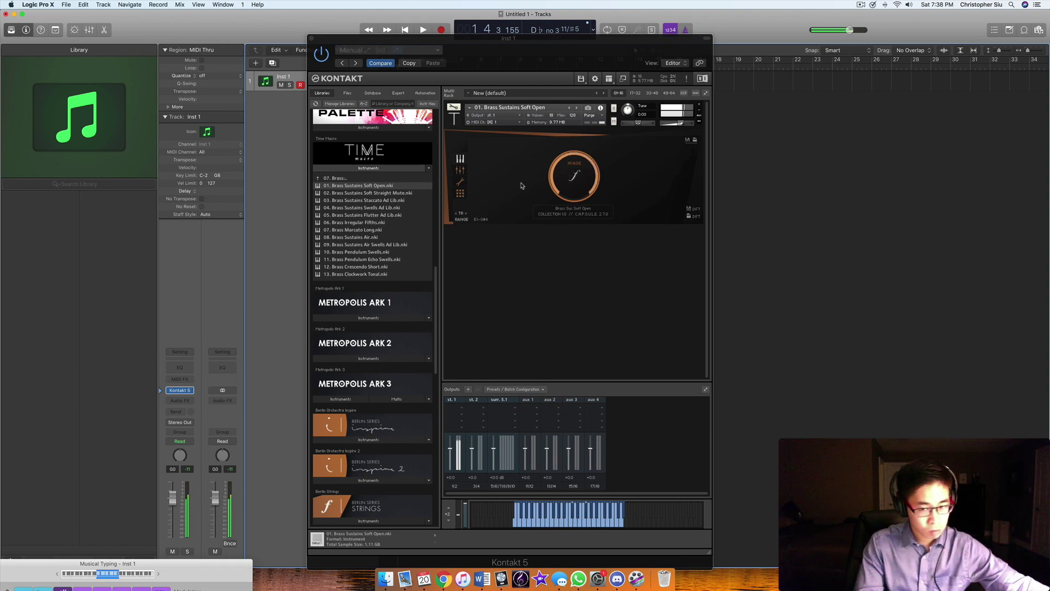
key("5")
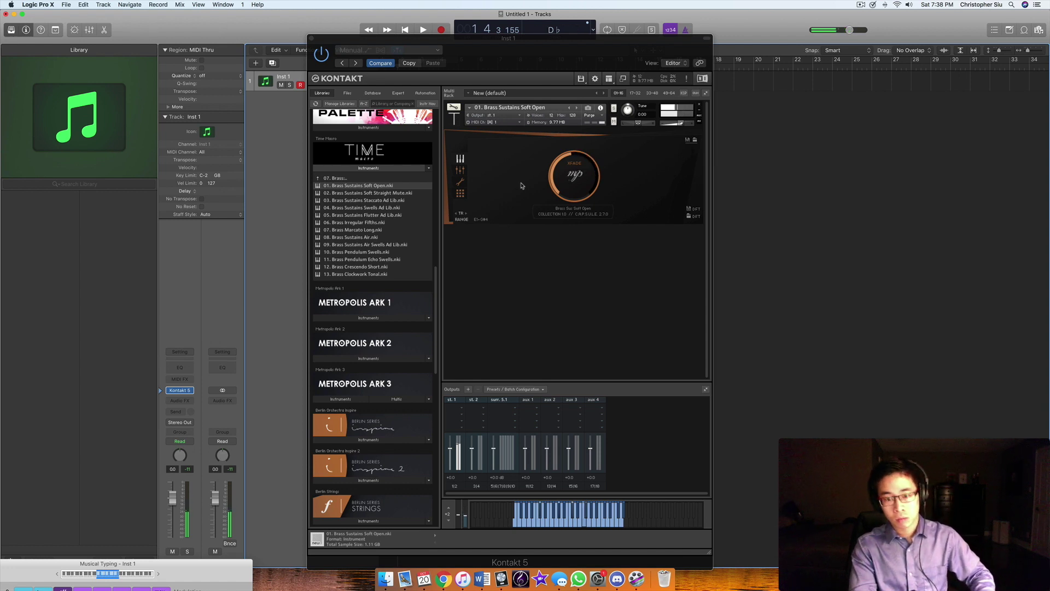
key("w")
key("t")
key("y")
key("j")
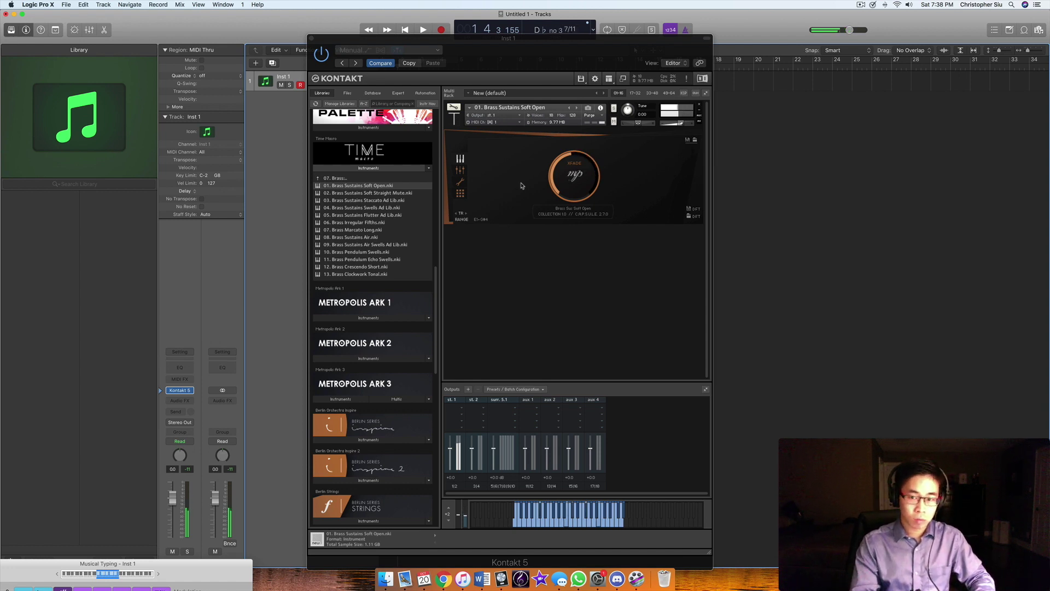
key("w")
key("t")
key("h")
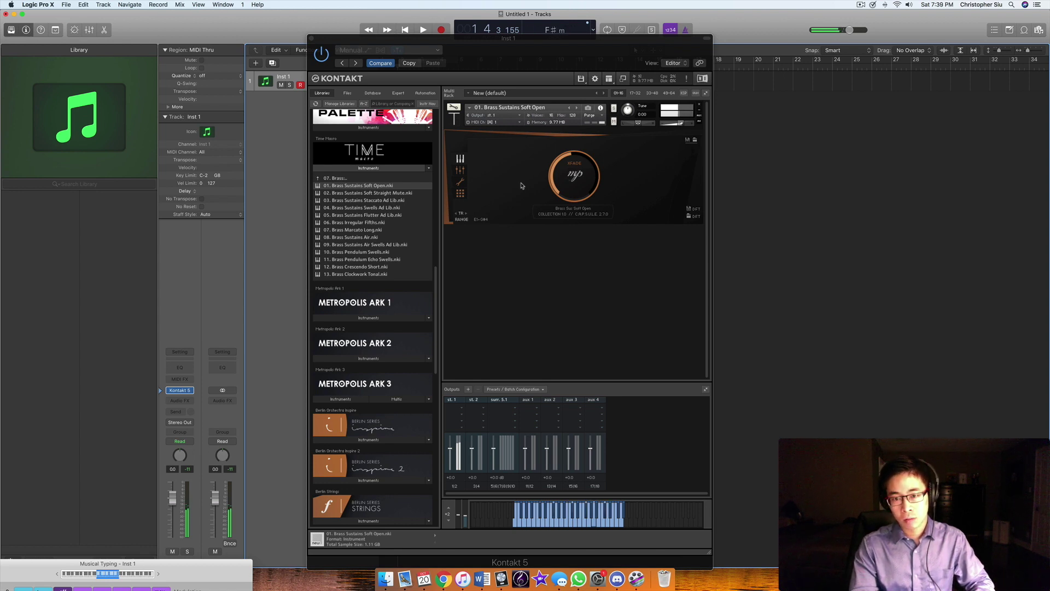
- Swell the Brass Sustains Soft Open dynamics up to f and bring them back down to mp
key("8")
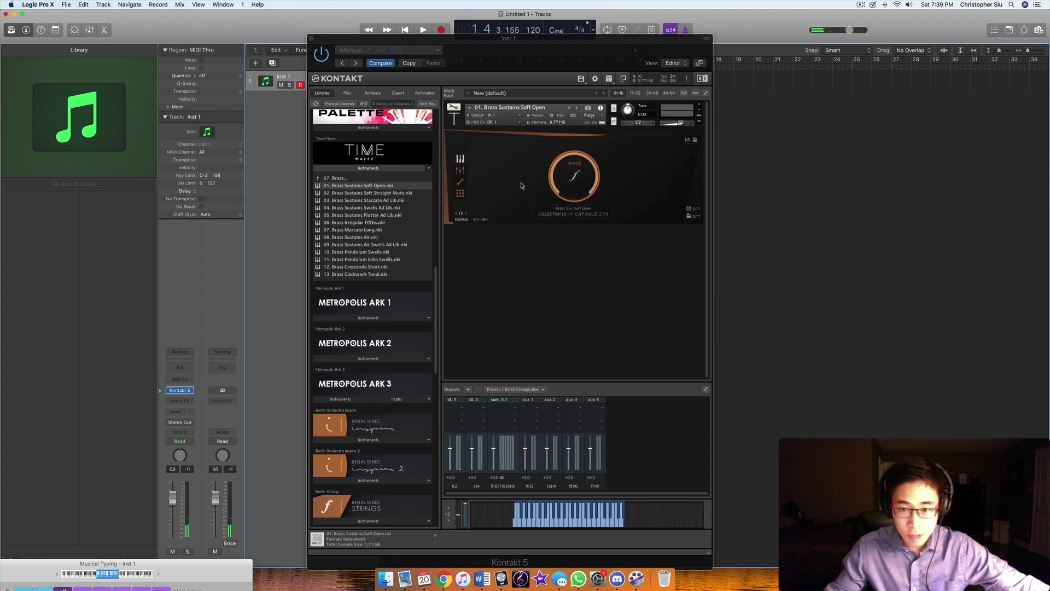
key("4")
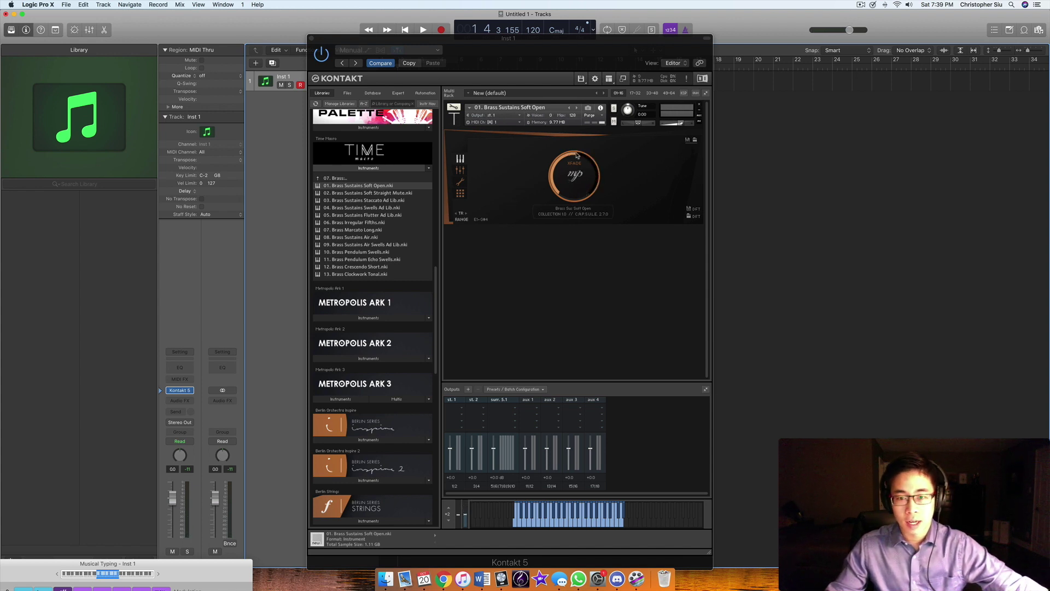
- Replace the loaded patch with 02. Brass Sustains Soft Straight Mute and play chords and single notes to audition it
left_click(391, 193)
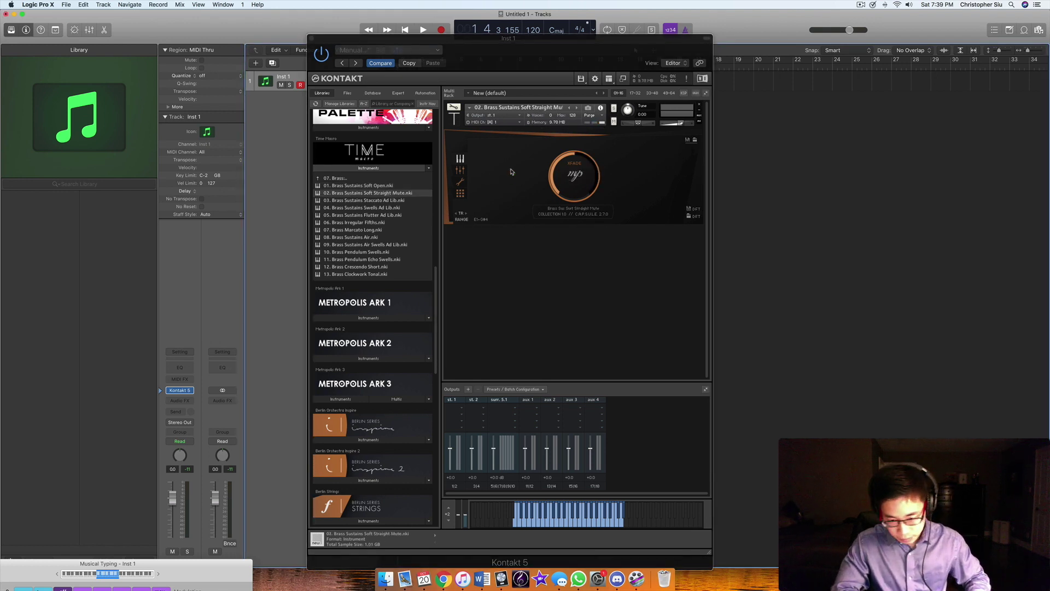
key("f")
key("y")
key("k")
key("o")
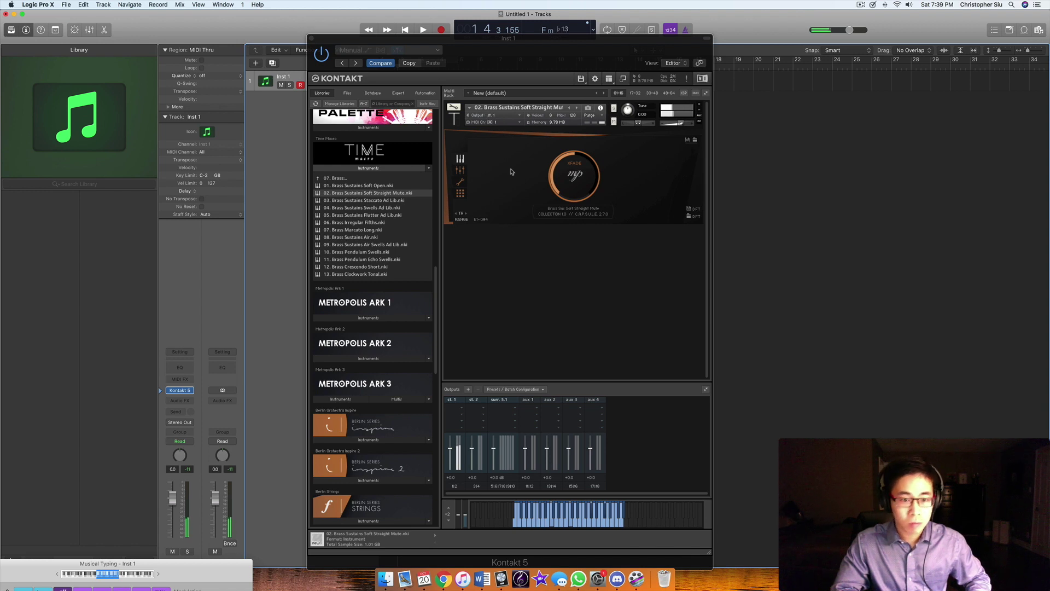
key("j")
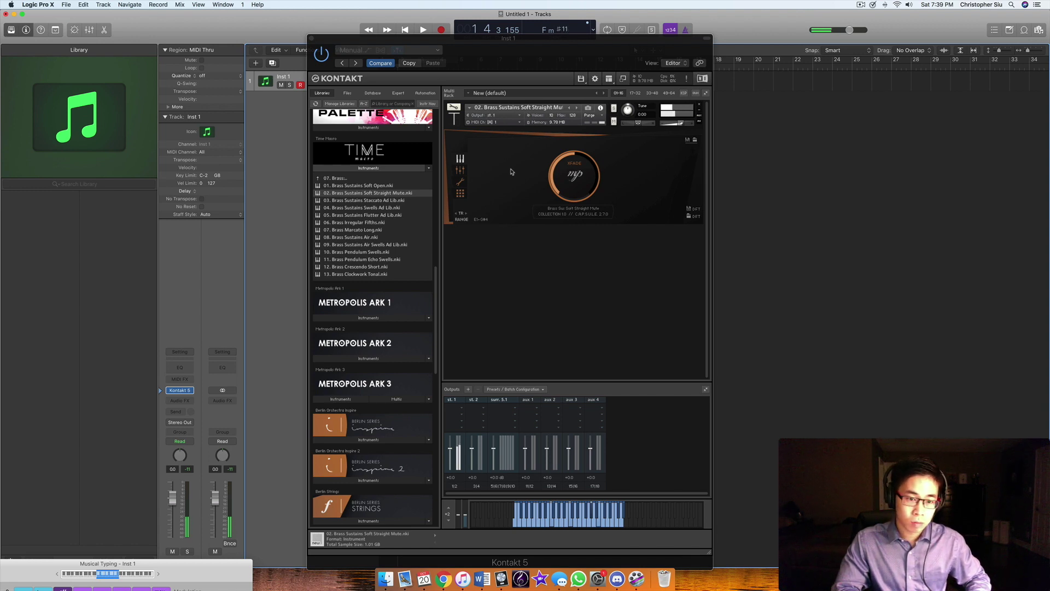
key("k")
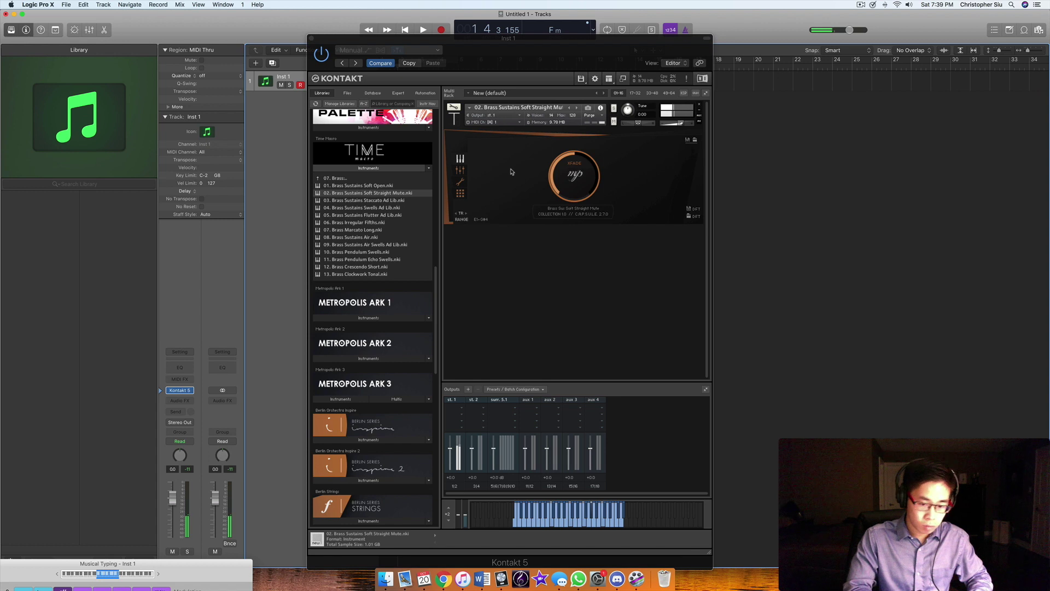
key("d")
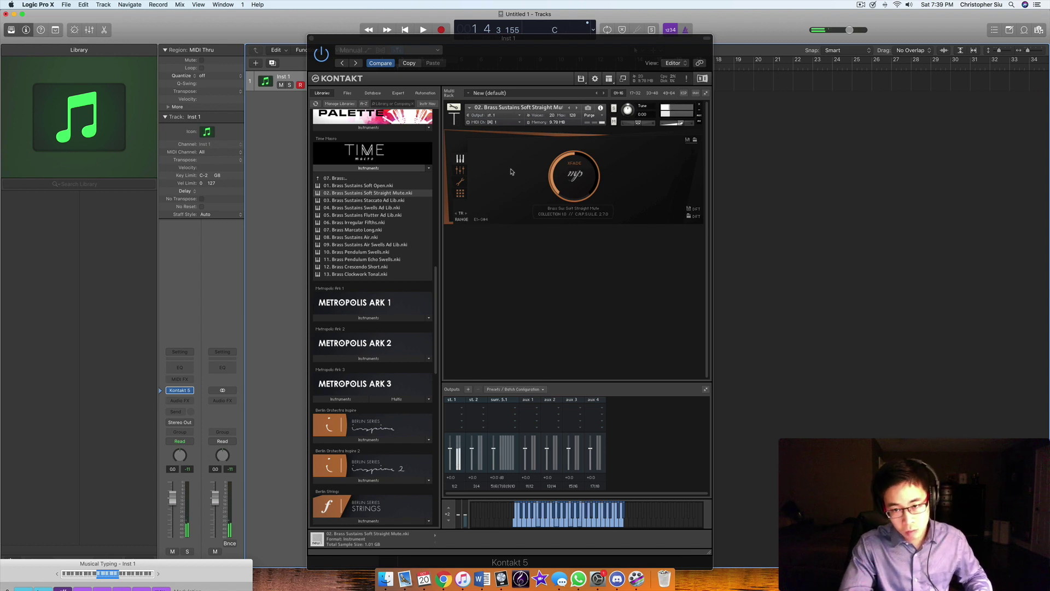
key("j")
key("l")
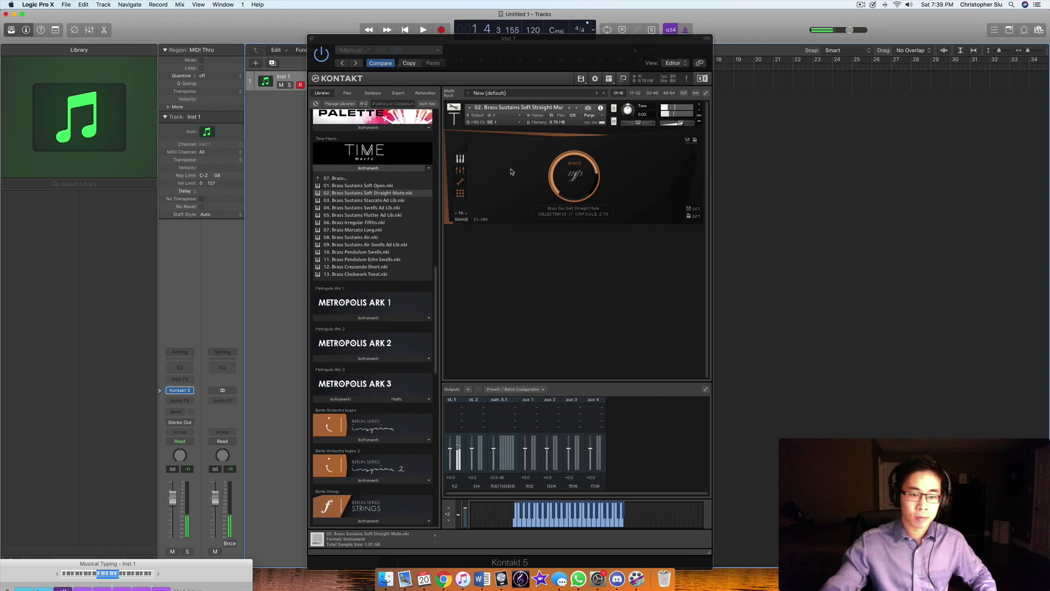
- Replace the loaded patch with 12. Brass Crescendo Short and play it while lowering the system volume
double_click(375, 267)
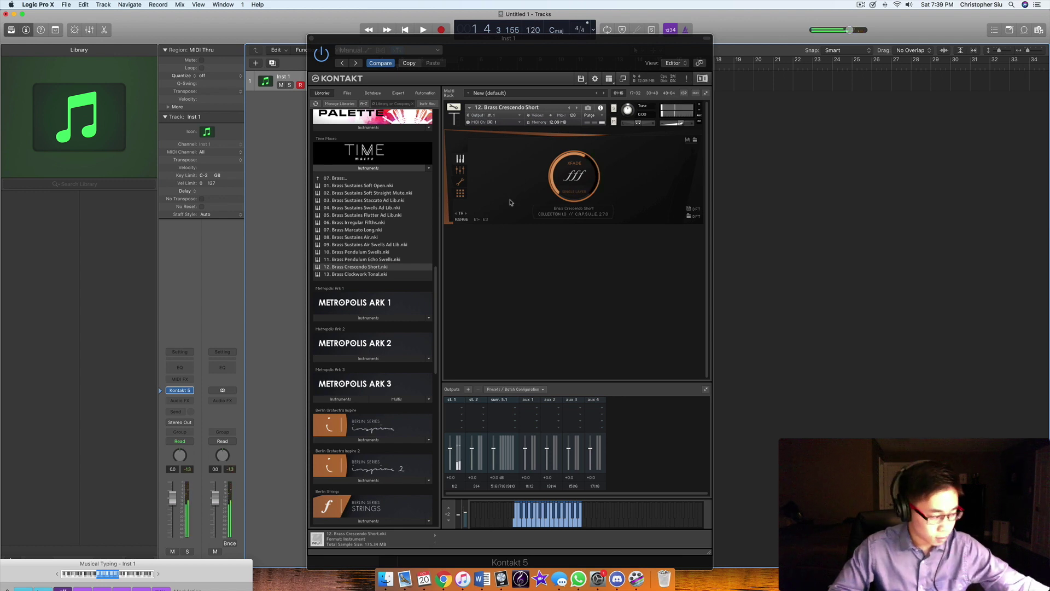
key("XF86AudioLowerVolume")
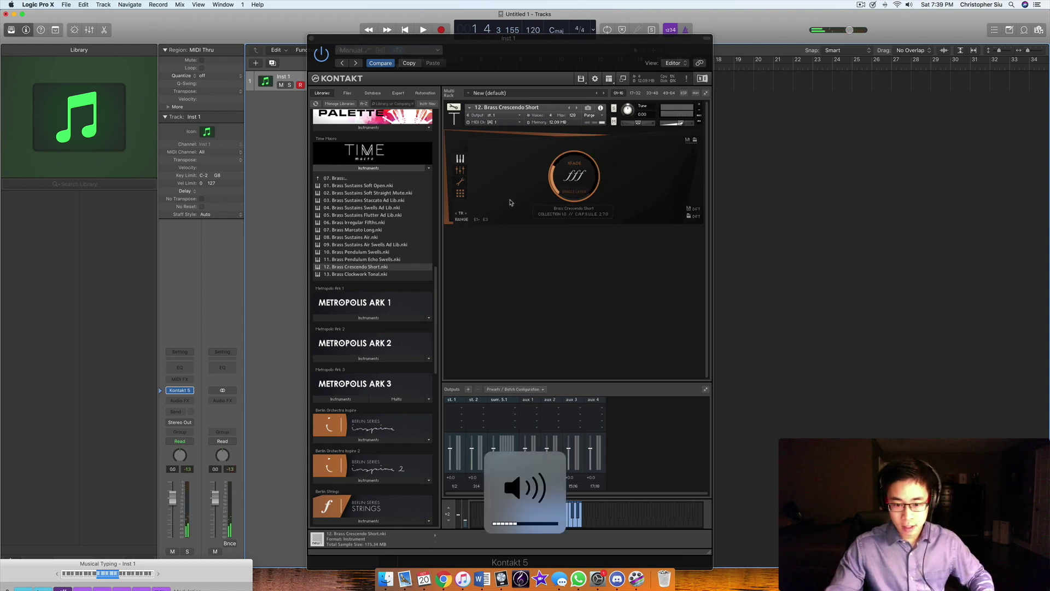
key("e")
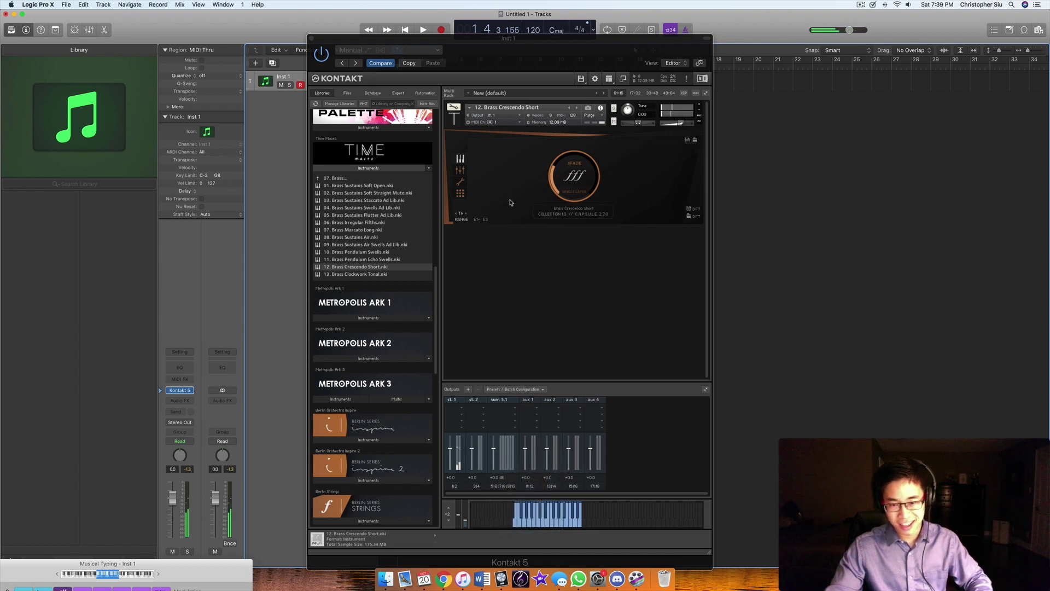
key("XF86AudioLowerVolume")
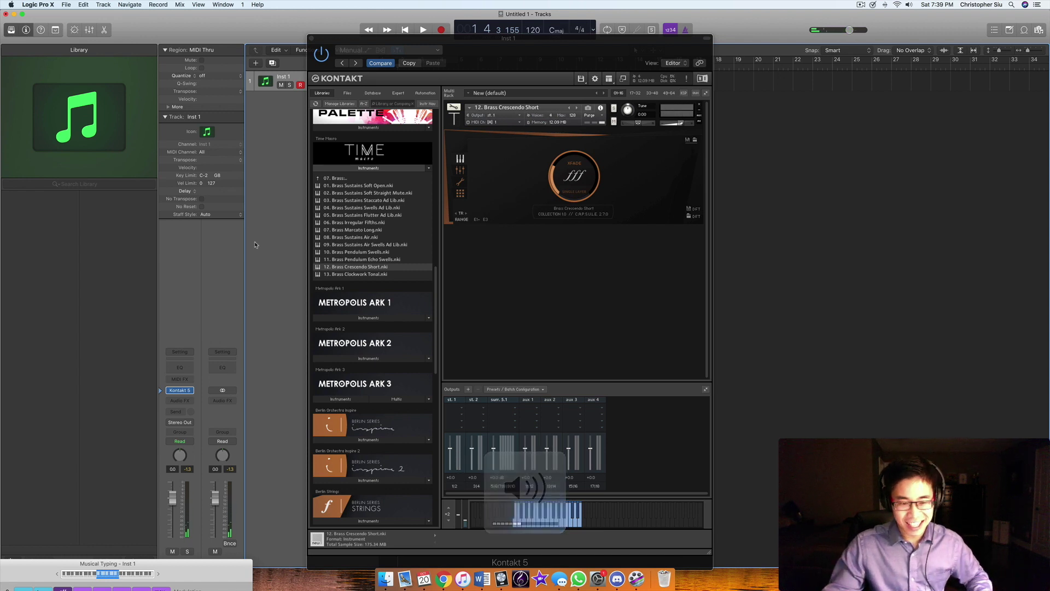
- Replace the loaded patch with 13. Brass Clockwork Tonal and play it with its dynamics varied between mp and f
double_click(390, 275)
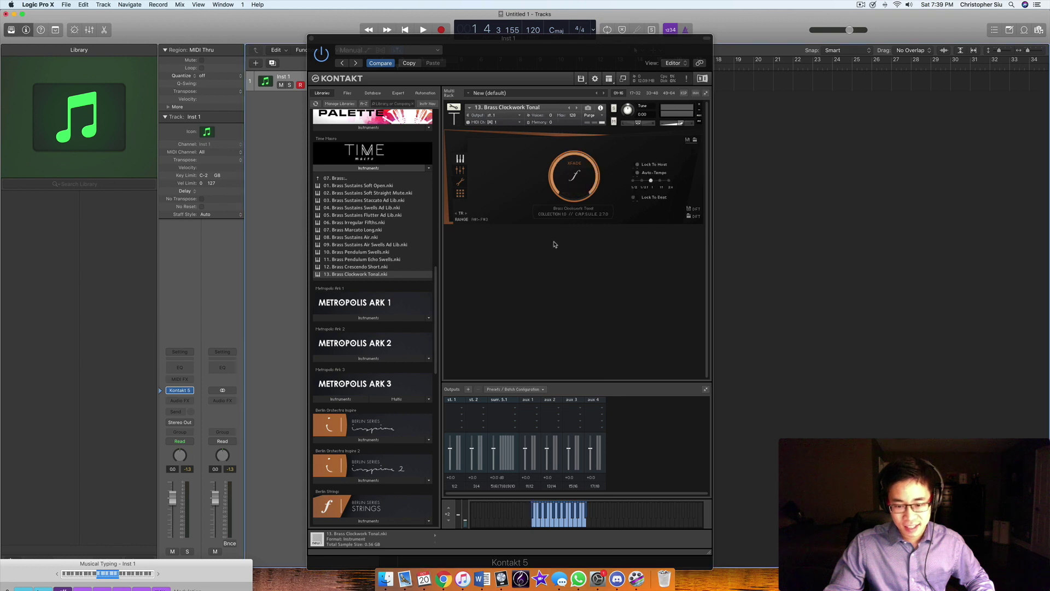
key("k")
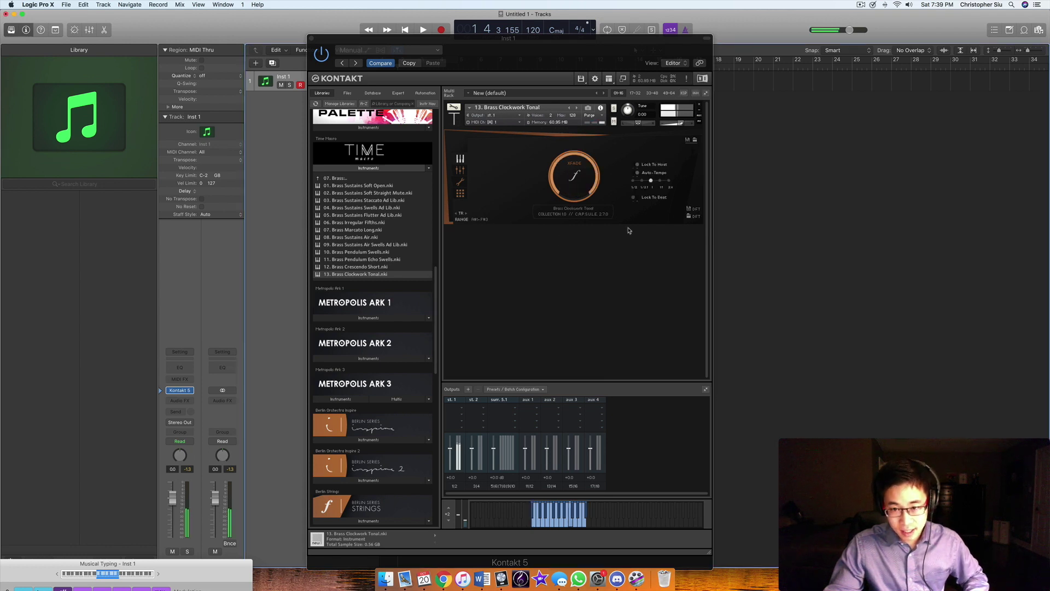
key("4")
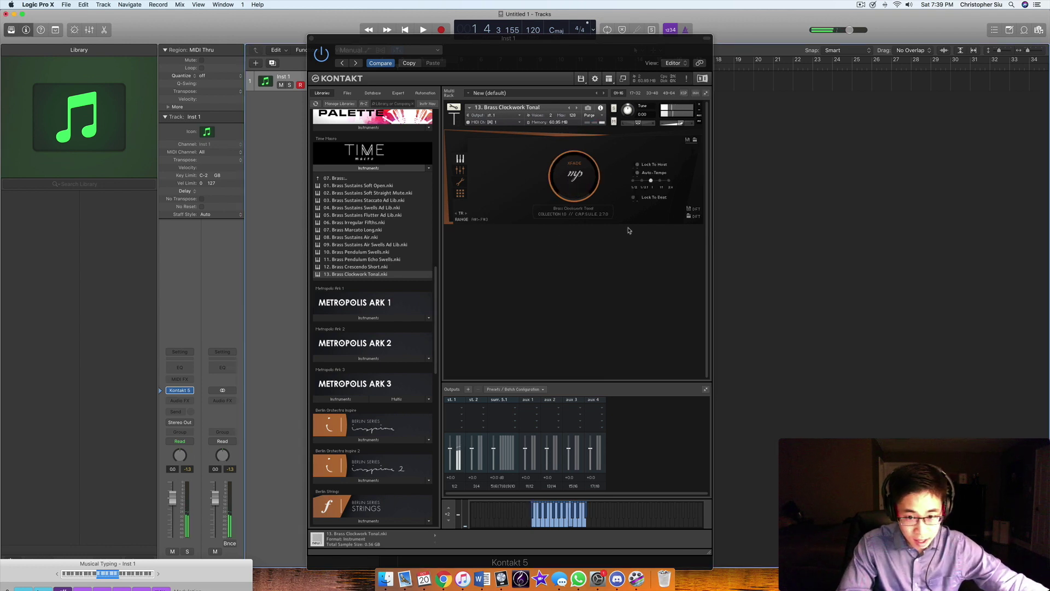
key("8")
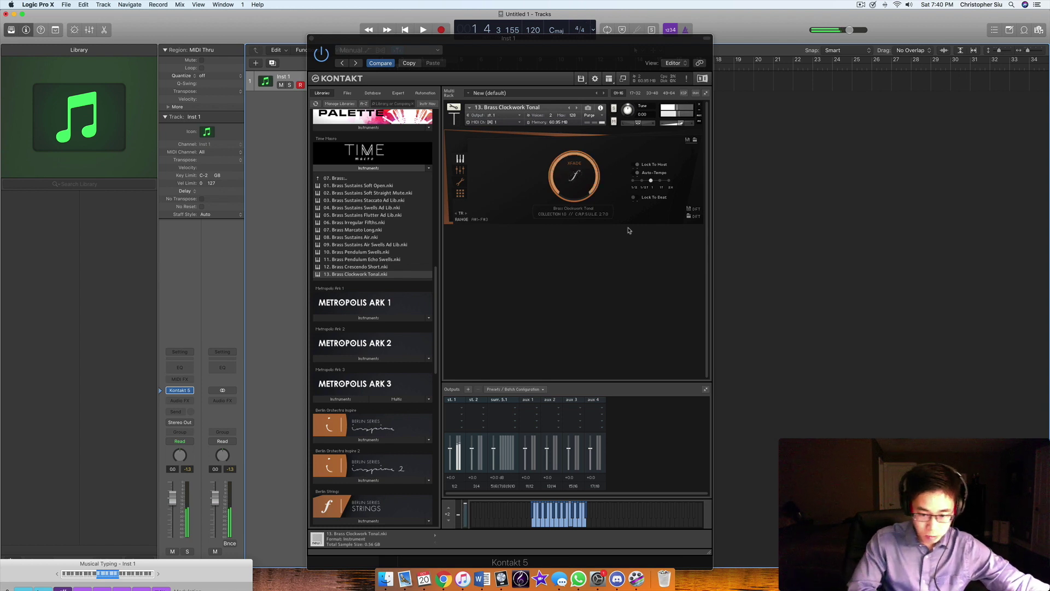
key("4")
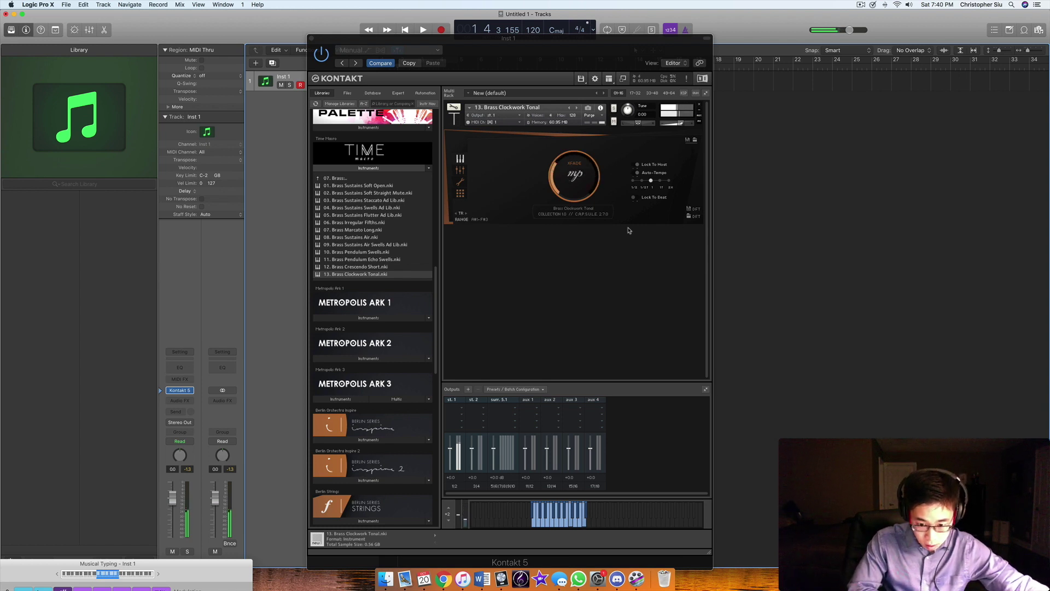
key("g")
key("u")
key("l")
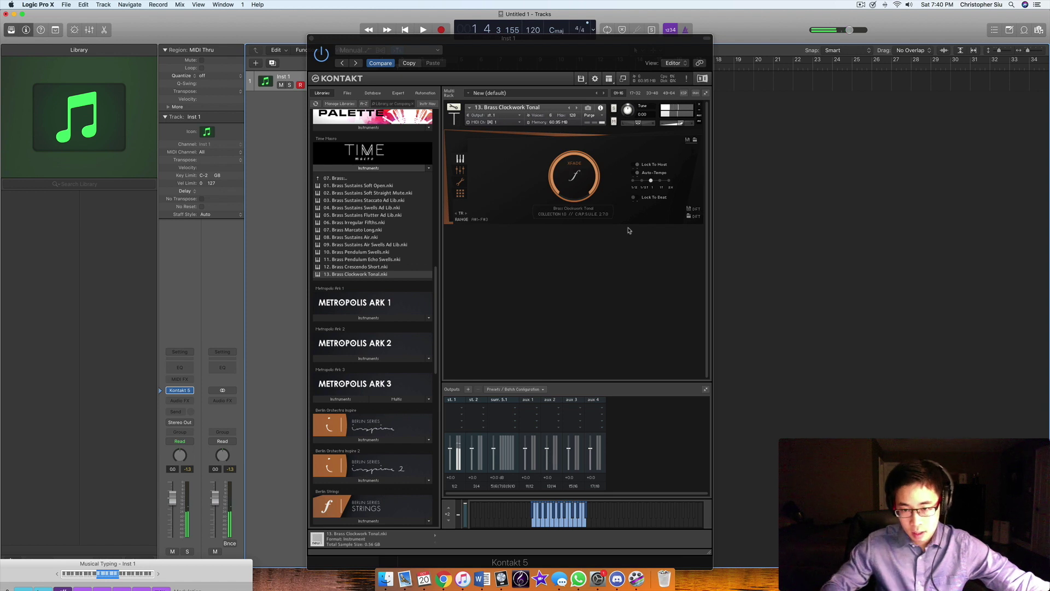
- Leave the Brass folder and look through Time Macro's String Orchestra and Individual Sections folders
left_click(383, 178)
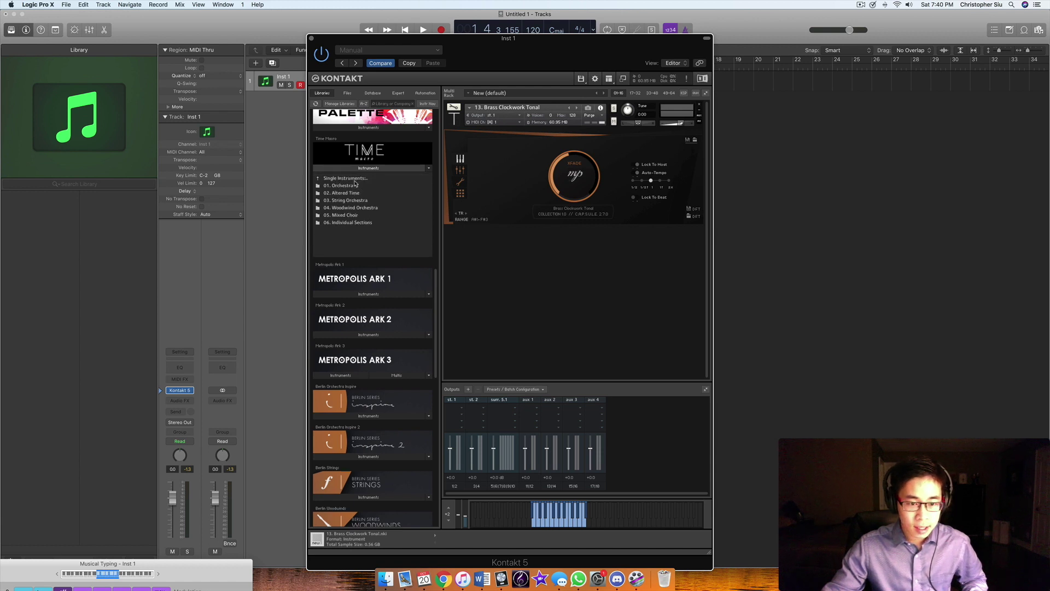
left_click(354, 178)
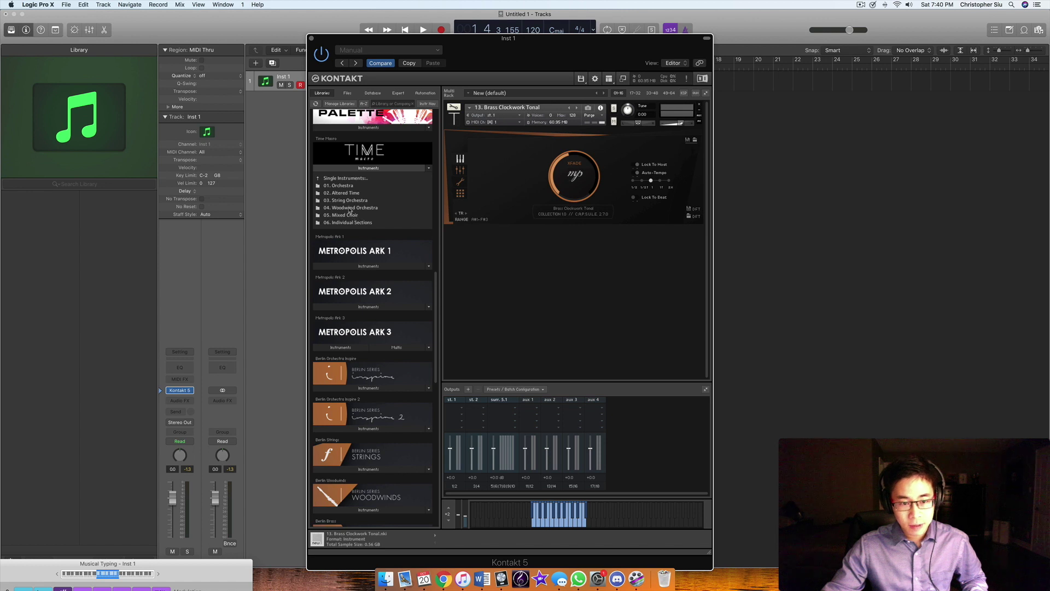
left_click(350, 201)
left_click(357, 179)
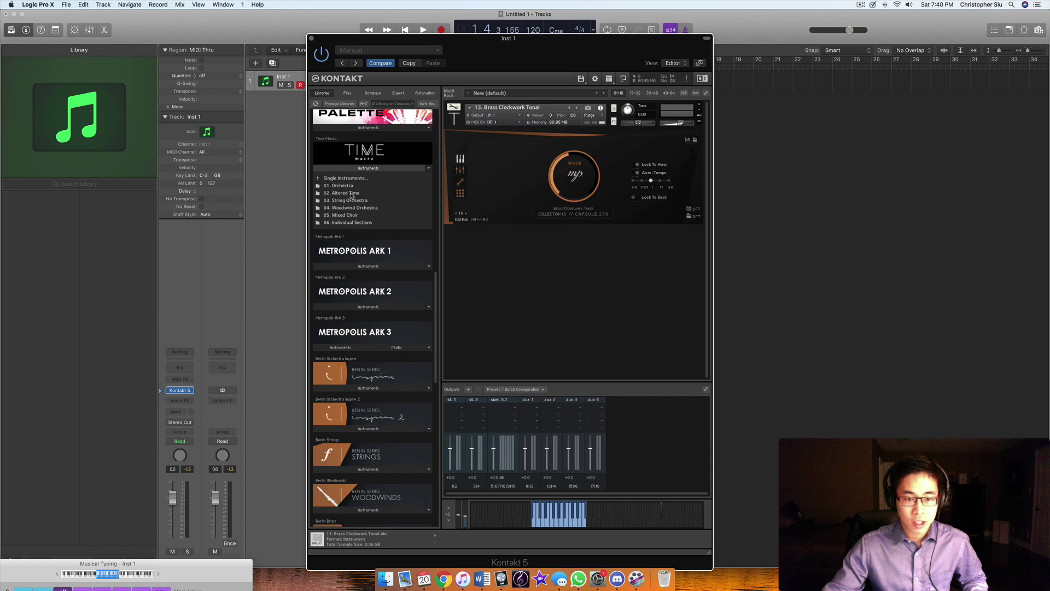
left_click(363, 224)
left_click(347, 180)
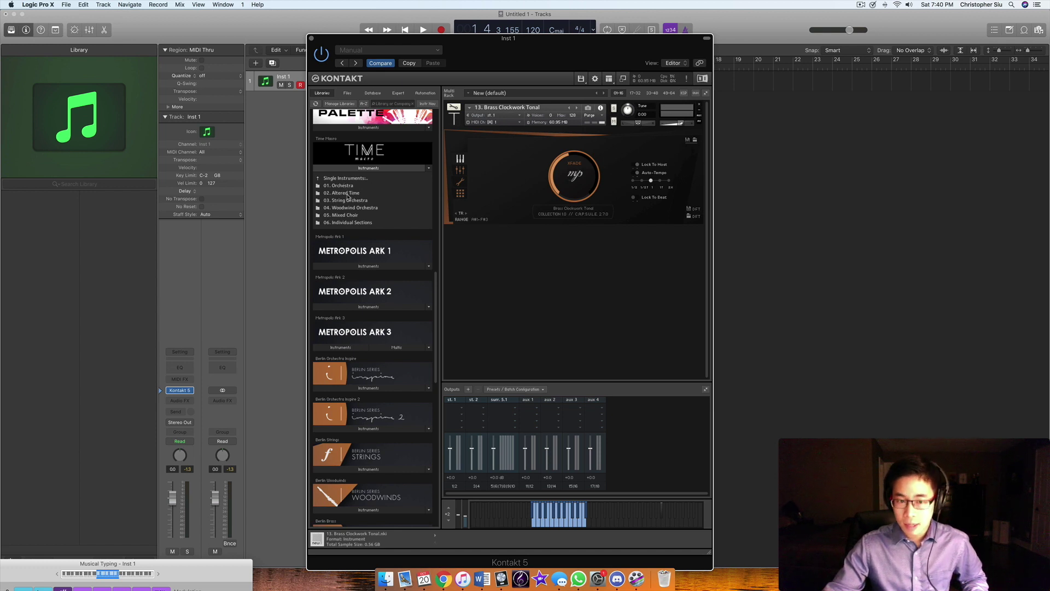
- Replace the loaded patch with 01. Chrono Reversed from the 02. Altered Time folder and play several notes to audition it
double_click(348, 194)
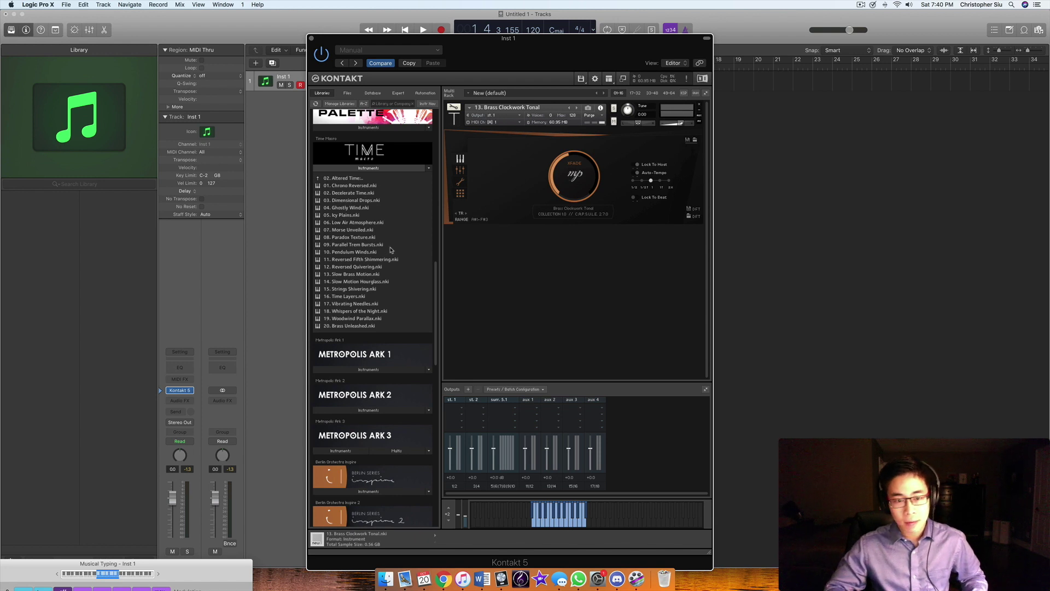
left_click(378, 188)
left_click_drag(379, 189, 549, 187)
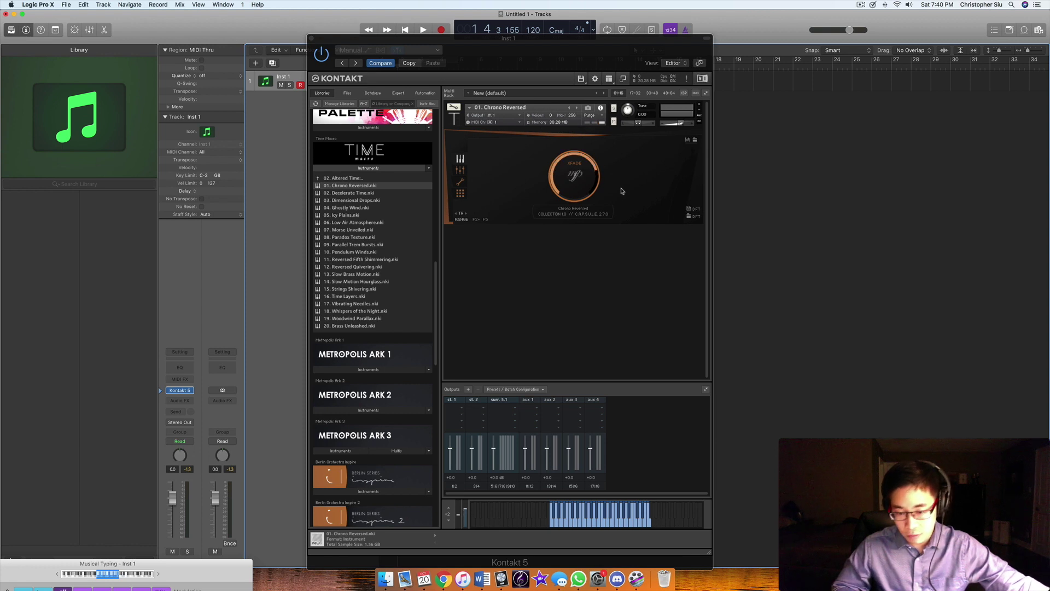
key("a")
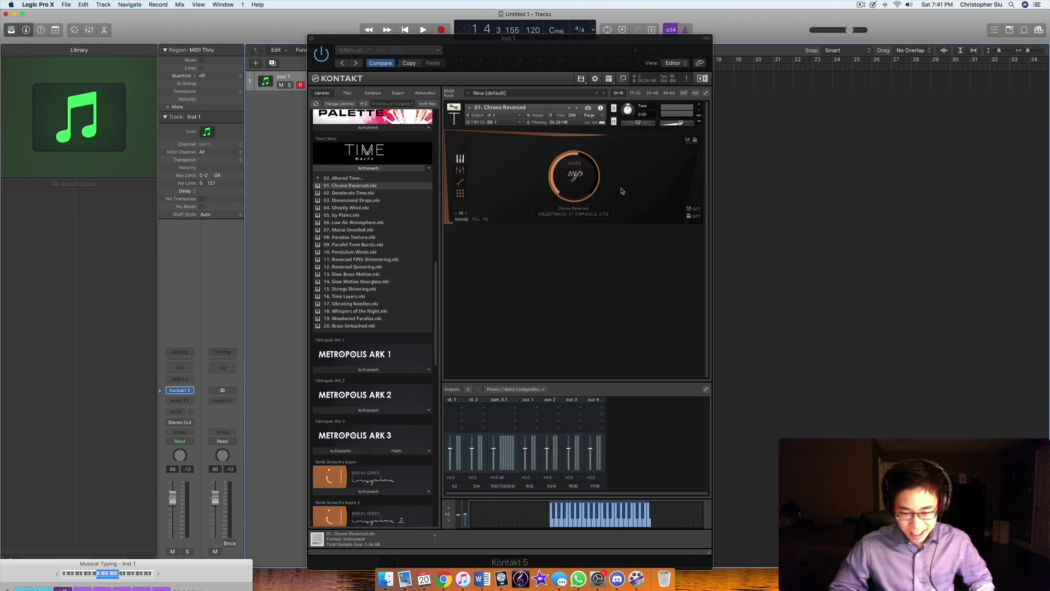
key("a")
key("e")
key("g")
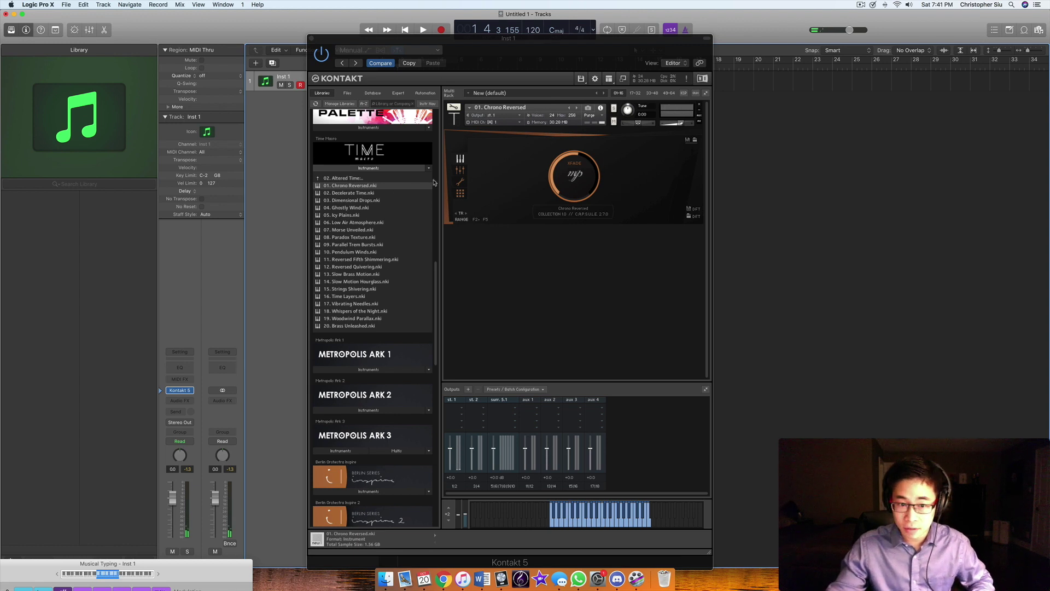
- Replace the loaded patch with 11. Reversed Fifth Shimmering and audition its sound
left_click(421, 192)
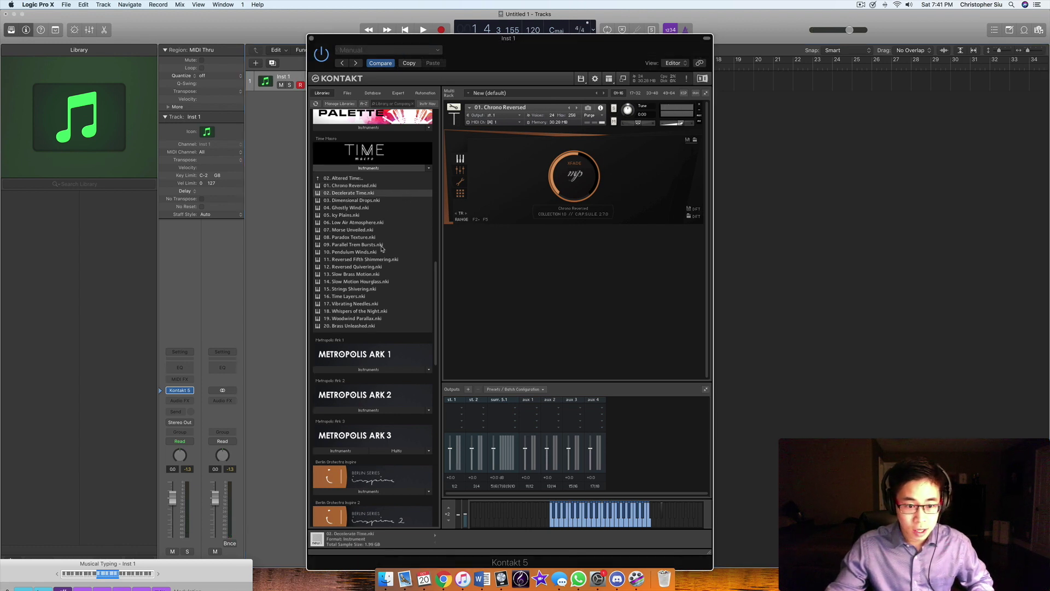
left_click_drag(368, 259, 548, 183)
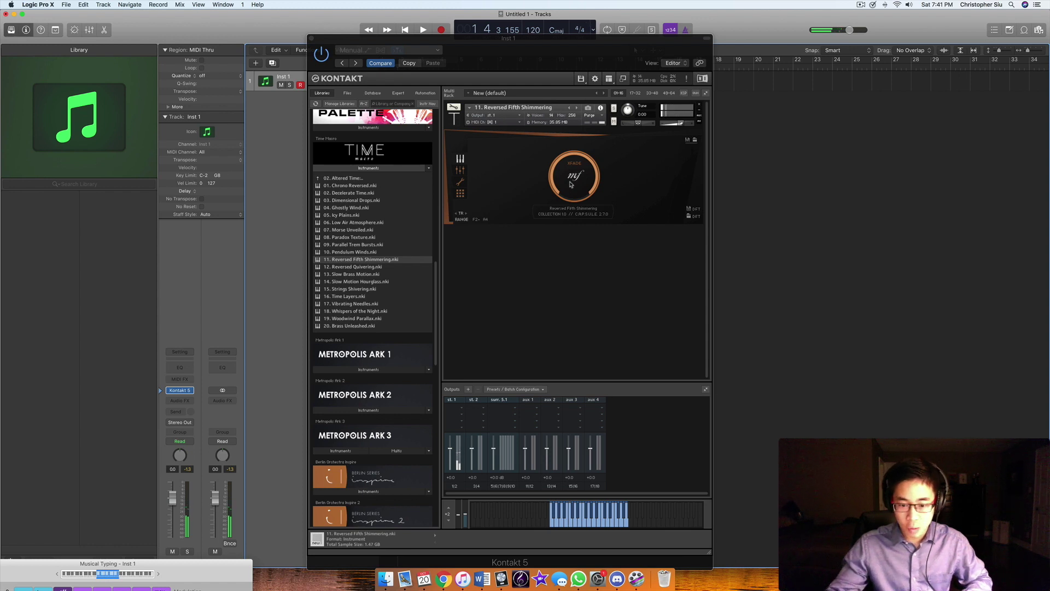
- Replace the loaded patch with 13. Slow Brass Motion and play it to hear the sound
left_click(373, 275)
left_click_drag(327, 271, 490, 204)
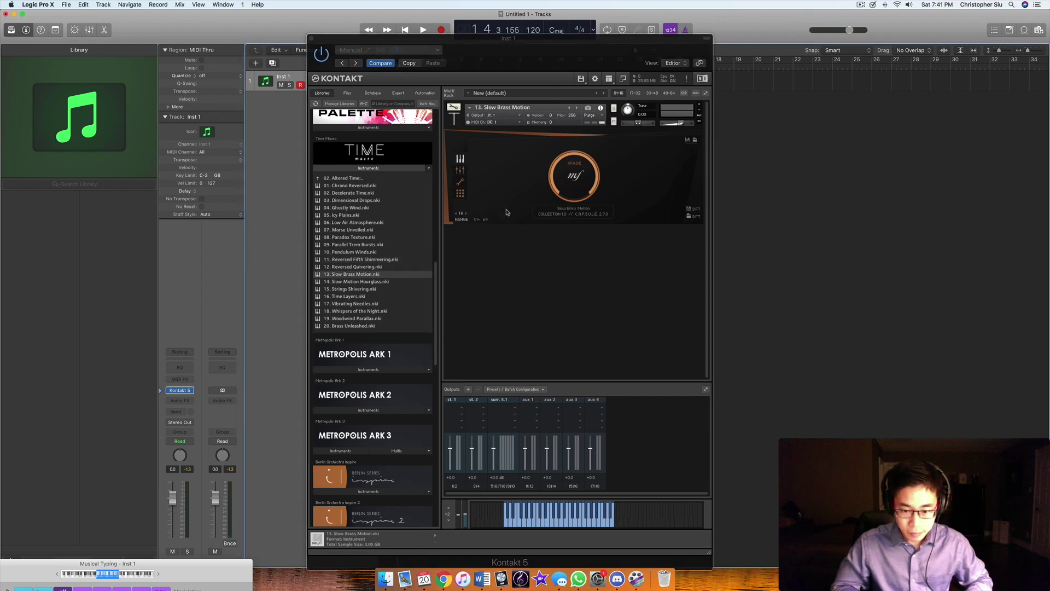
key("a")
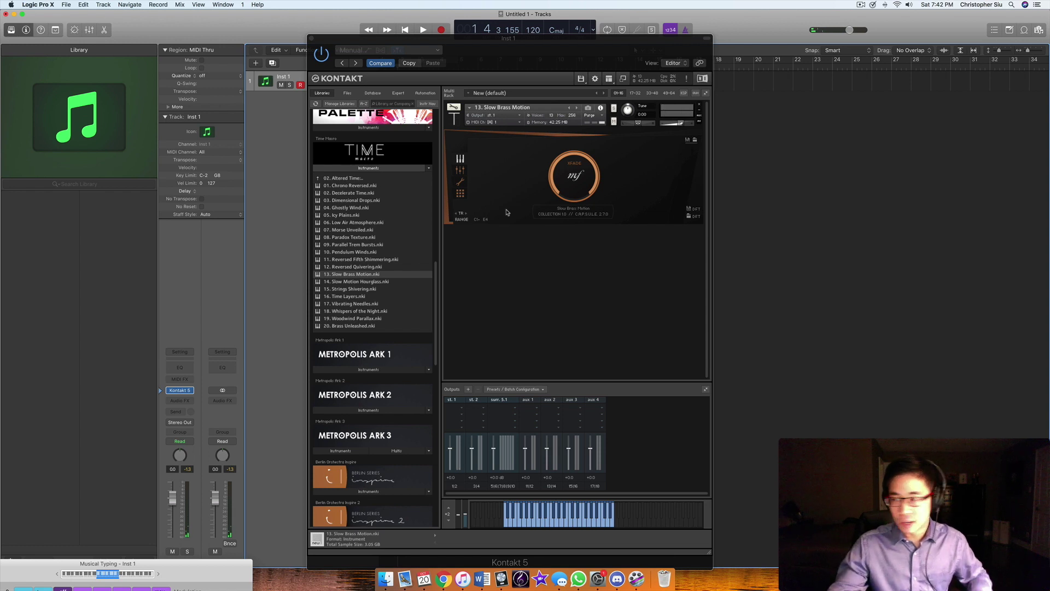
- Replace the loaded patch with 03. Full Orchestra Air from the 01. Orchestra folder and play notes to audition it
left_click(398, 179)
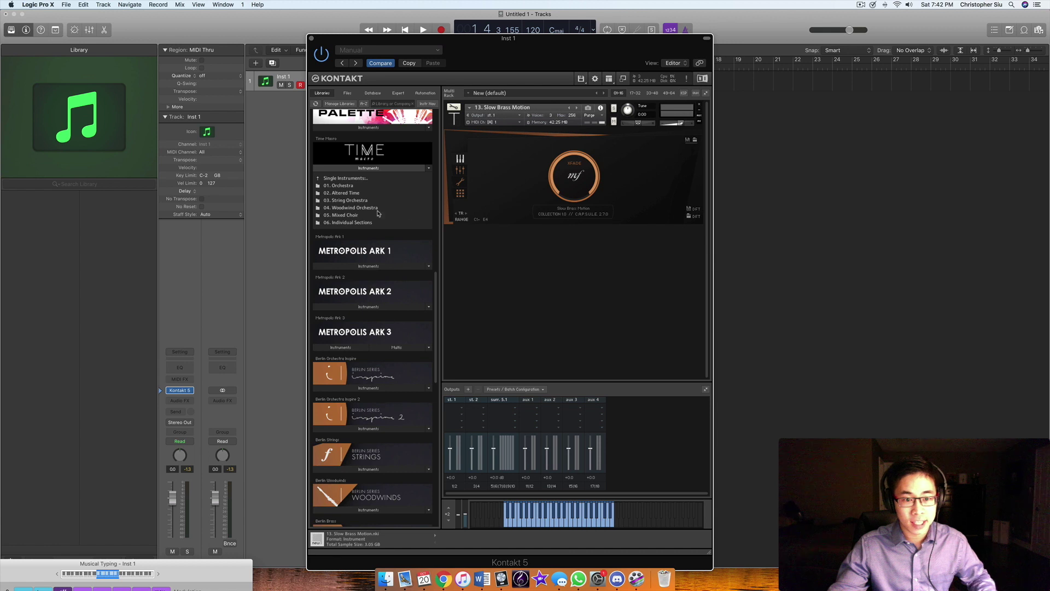
left_click(354, 186)
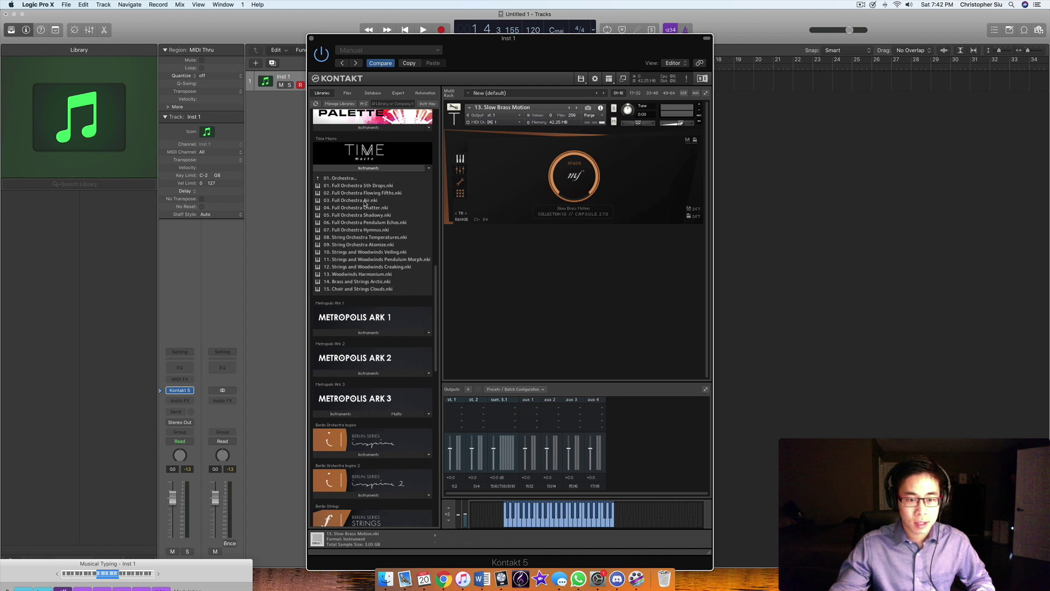
left_click(366, 203)
left_click_drag(400, 200, 535, 246)
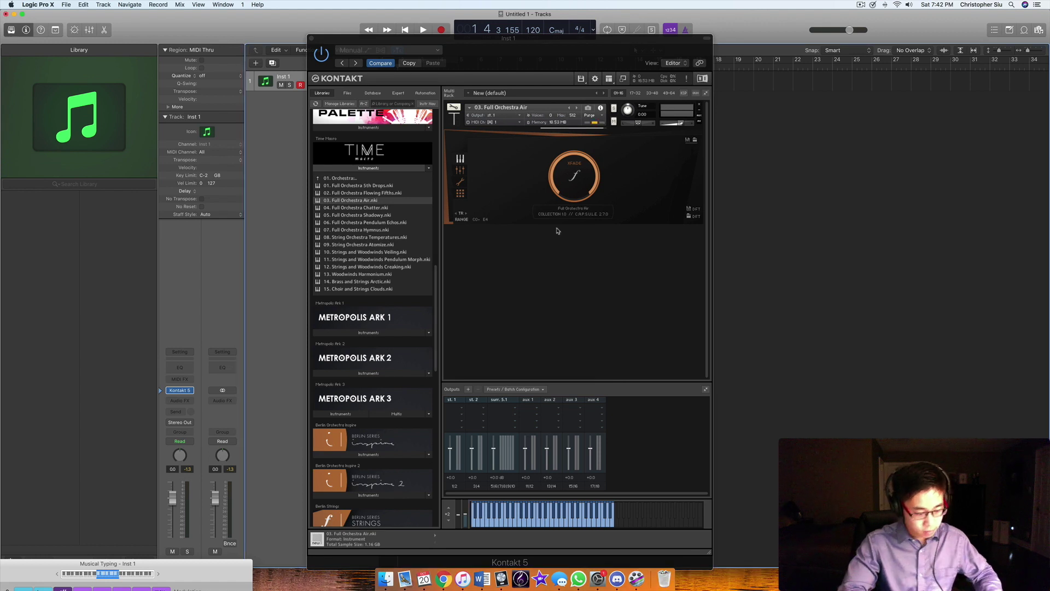
key("a")
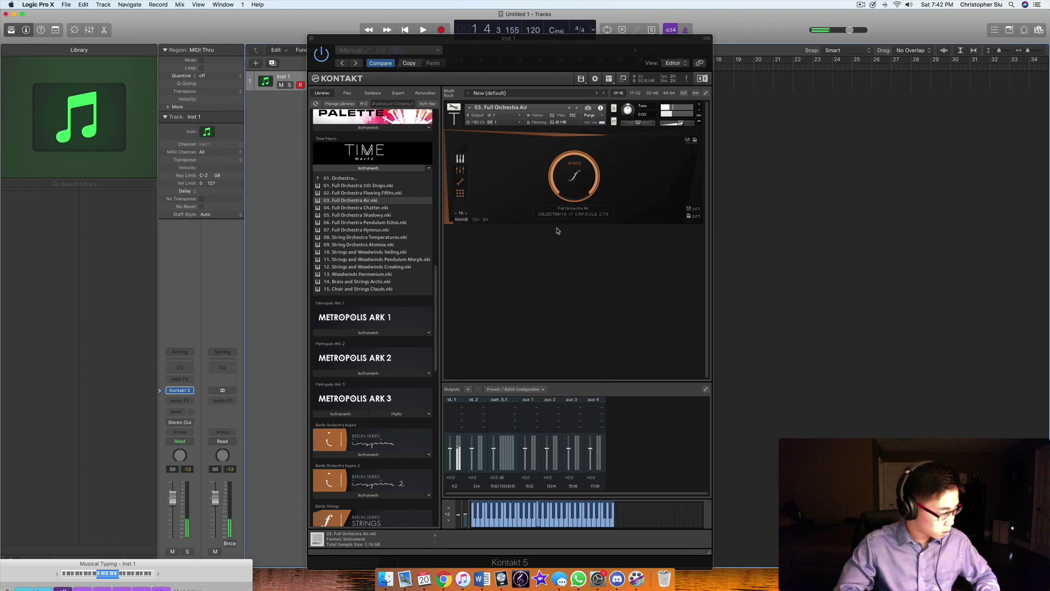
key("g")
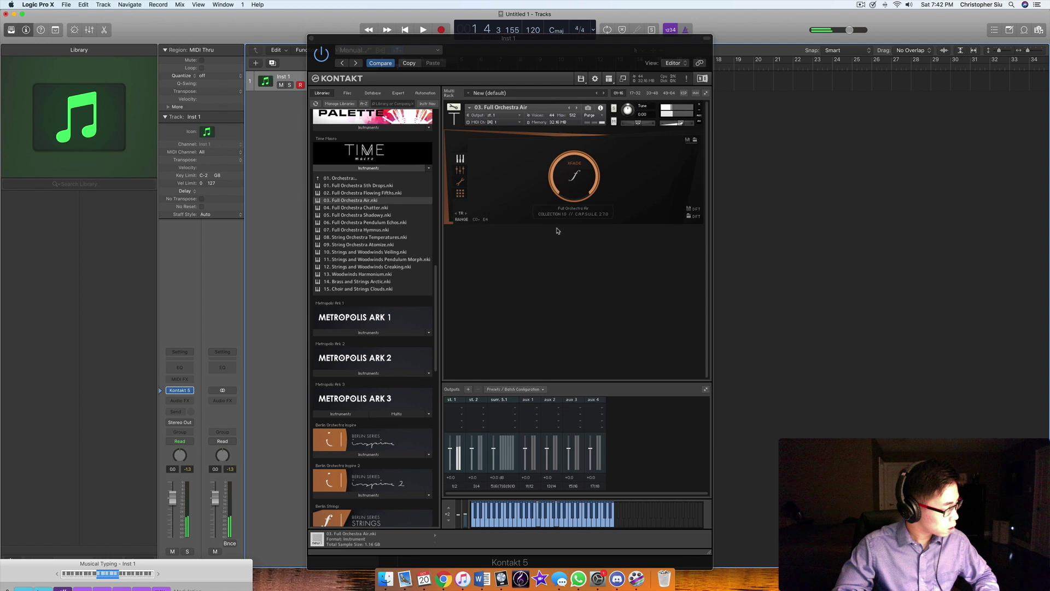
- Play more notes on 03. Full Orchestra Air, and replace it with 15. Choir and Strings Clouds from the Orchestra folder
key("a")
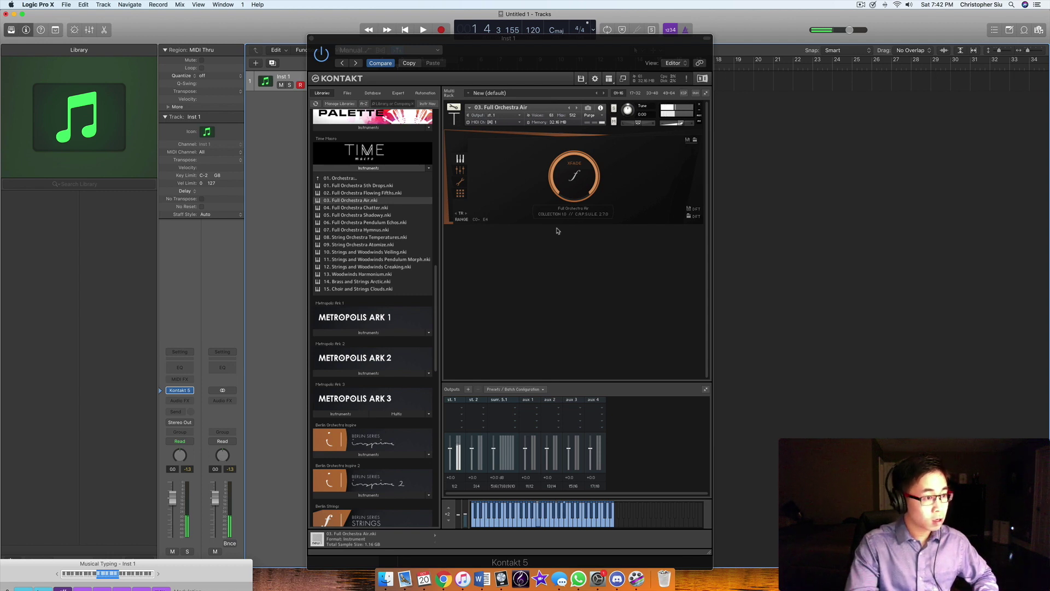
key("apostrophe")
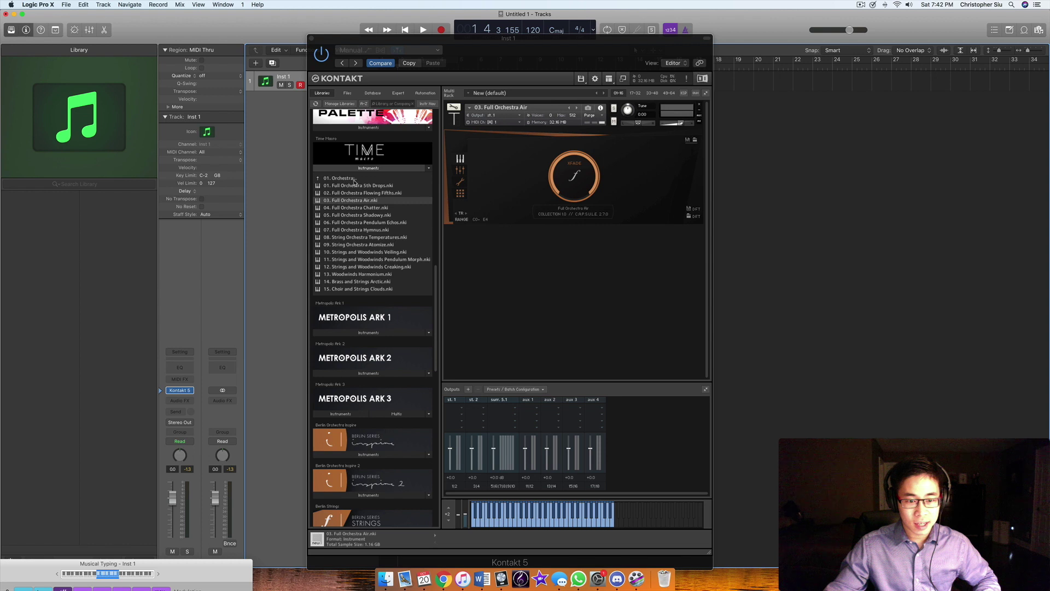
left_click(401, 290)
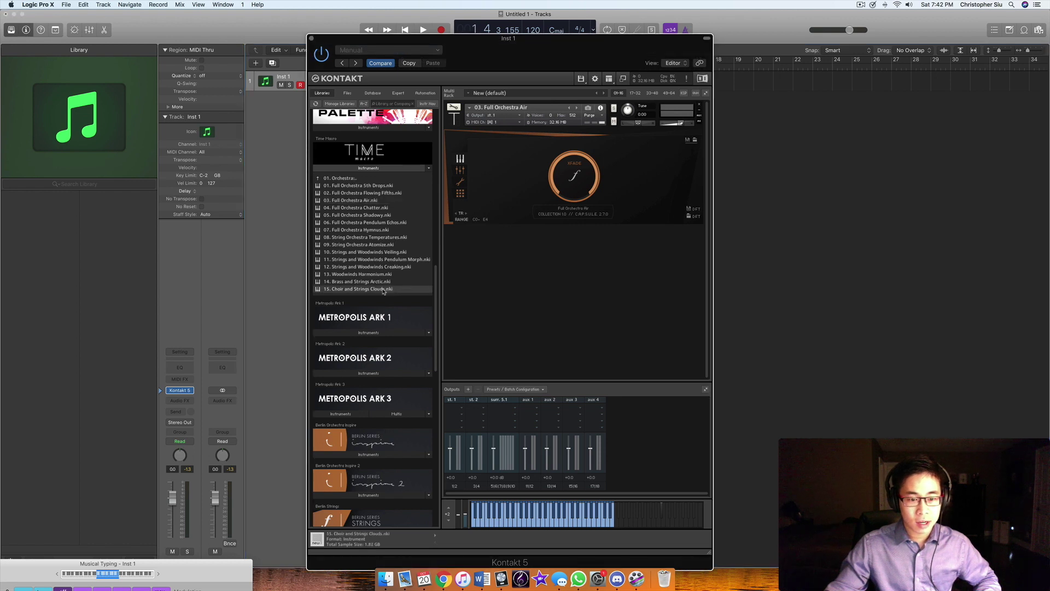
left_click_drag(384, 291, 480, 205)
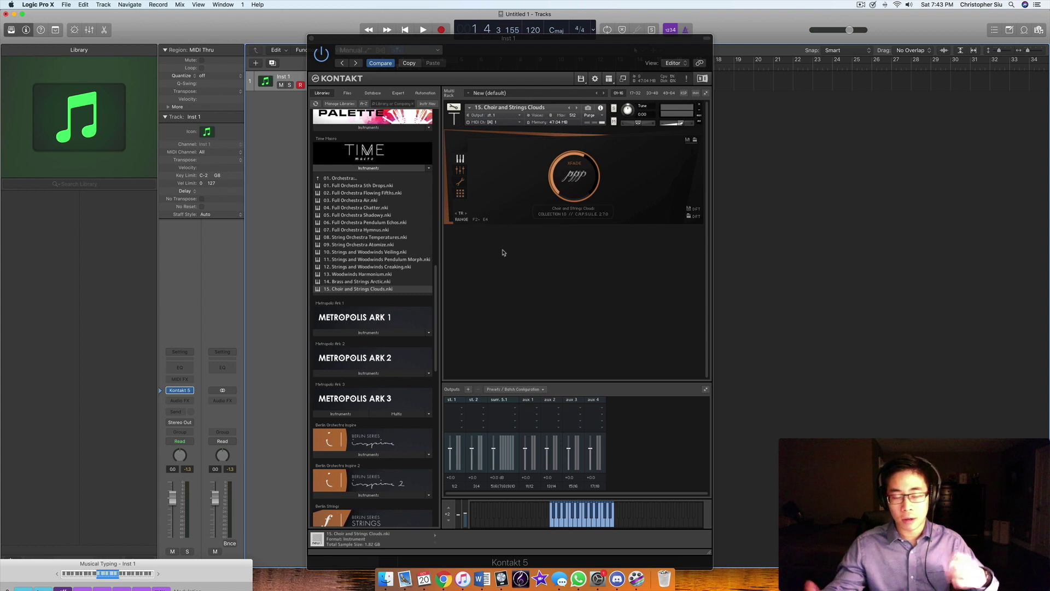
- Replace the loaded patch with 01. High Strings Multi from the Time Macro Multi Instruments folder 02. Individual Sections
left_click(363, 176)
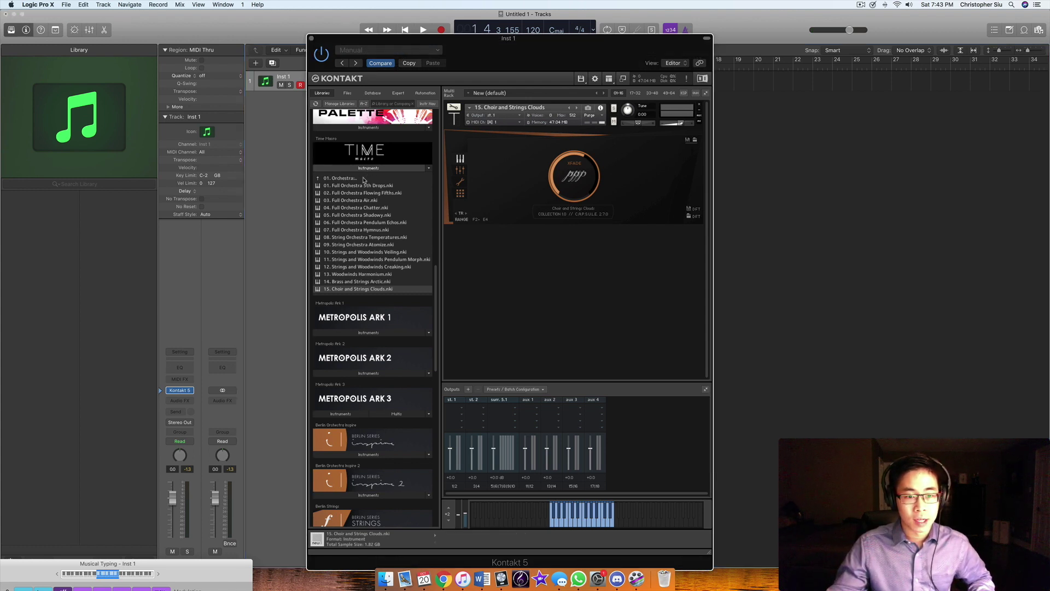
left_click(363, 180)
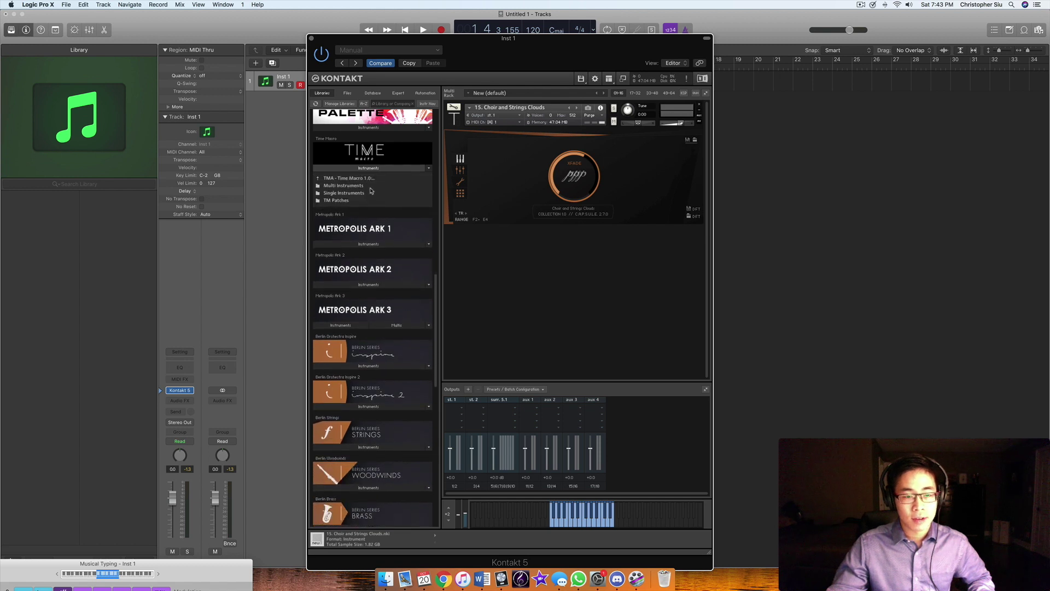
left_click(372, 192)
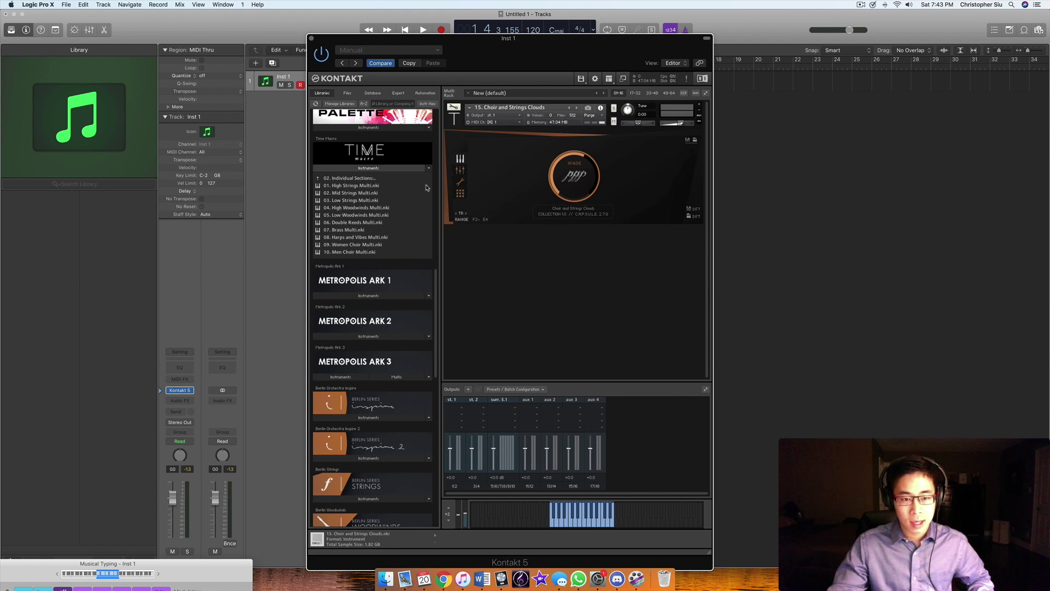
left_click_drag(427, 187, 539, 215)
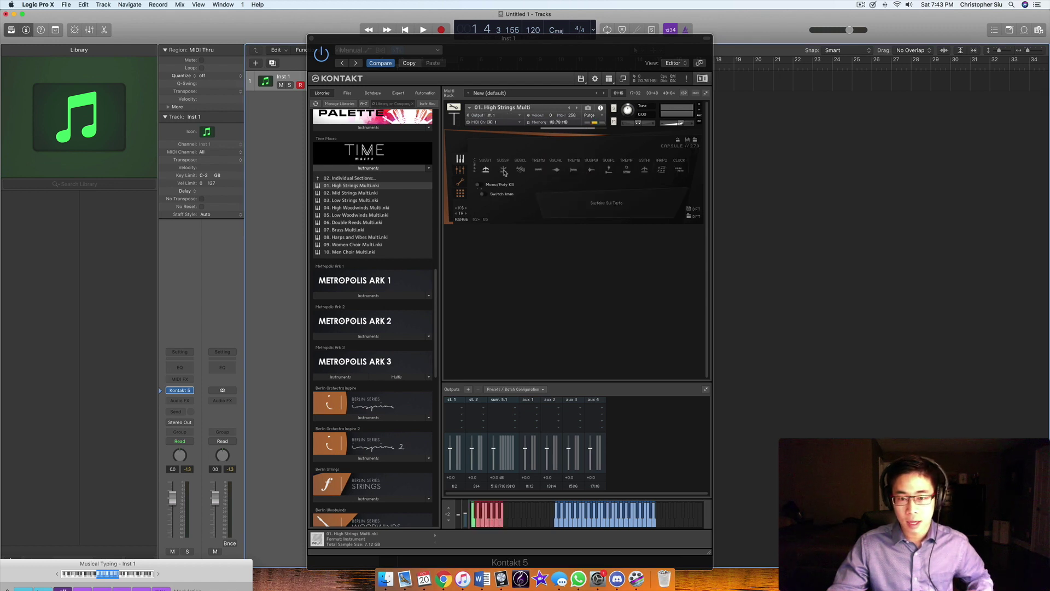
- Replace the loaded patch with 03. Mixed Choir Multi from the 01. Combined Sections folder
left_click(385, 180)
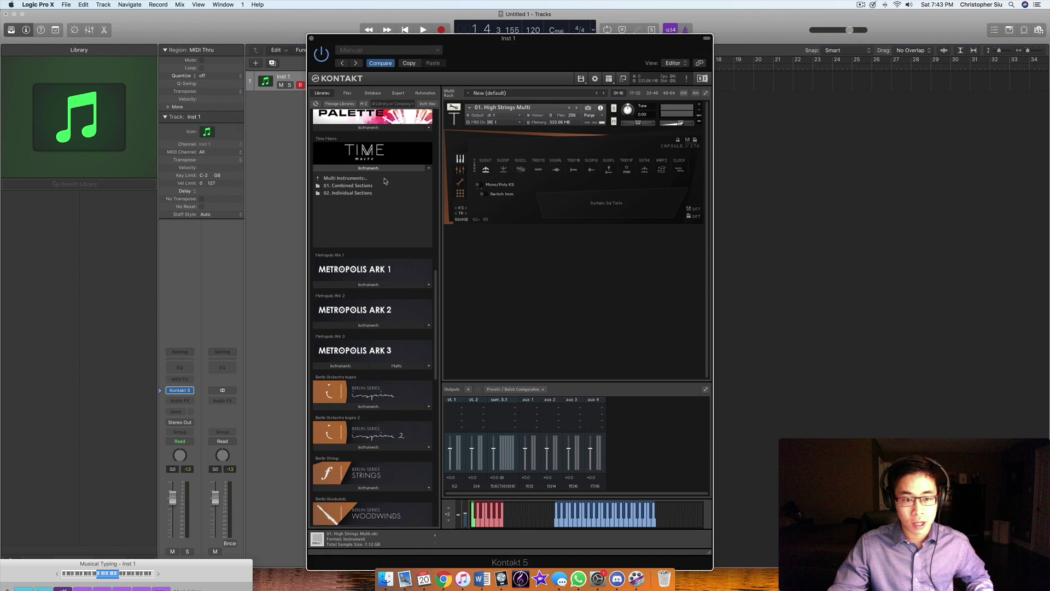
left_click(350, 187)
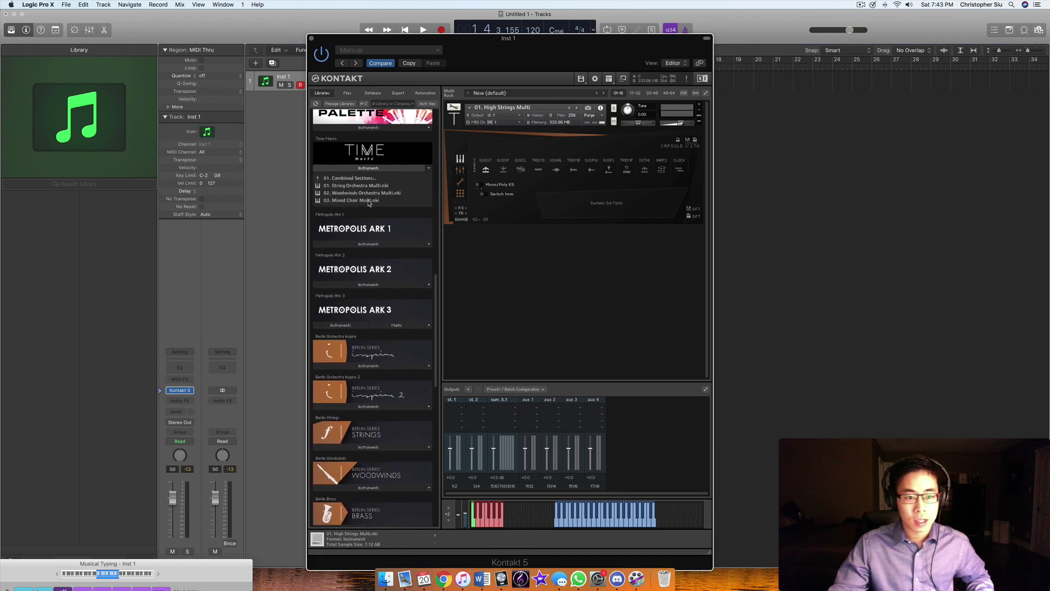
left_click_drag(371, 200, 559, 192)
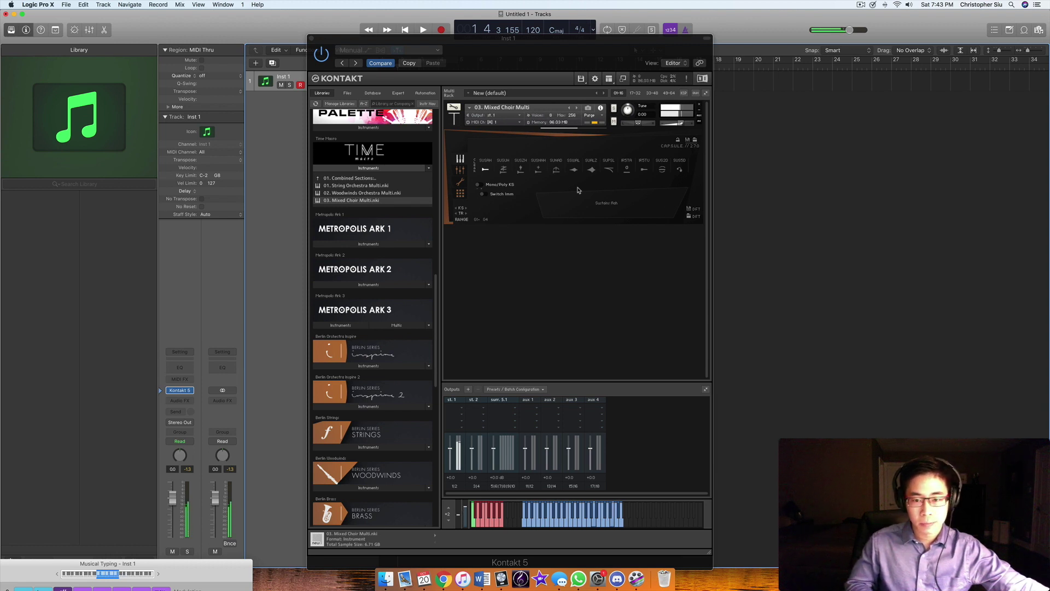
- Switch among the first four sustain articulations of the Mixed Choir Multi to audition them
left_click(503, 171)
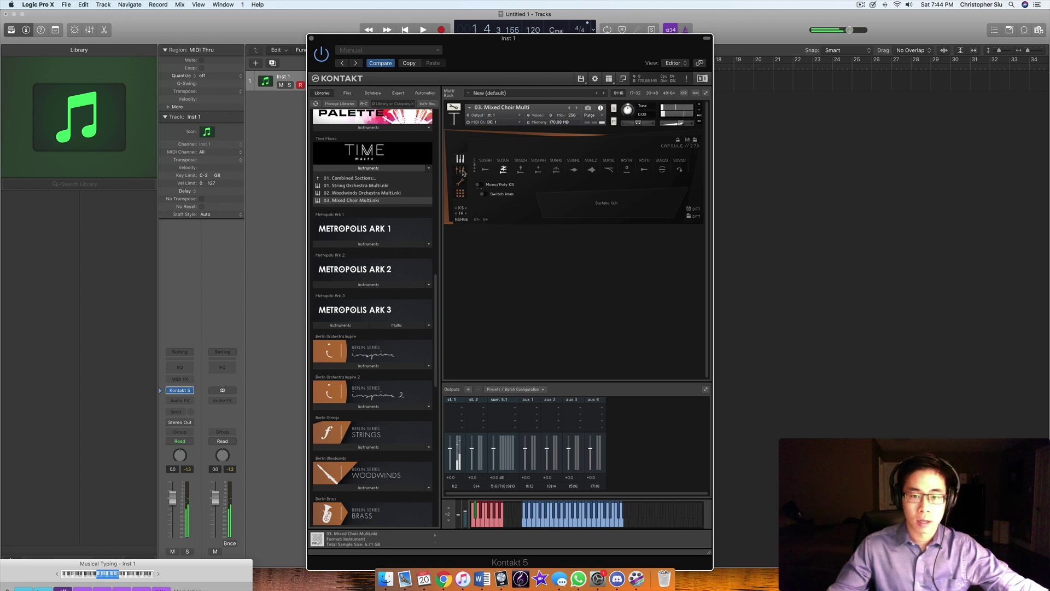
left_click(488, 171)
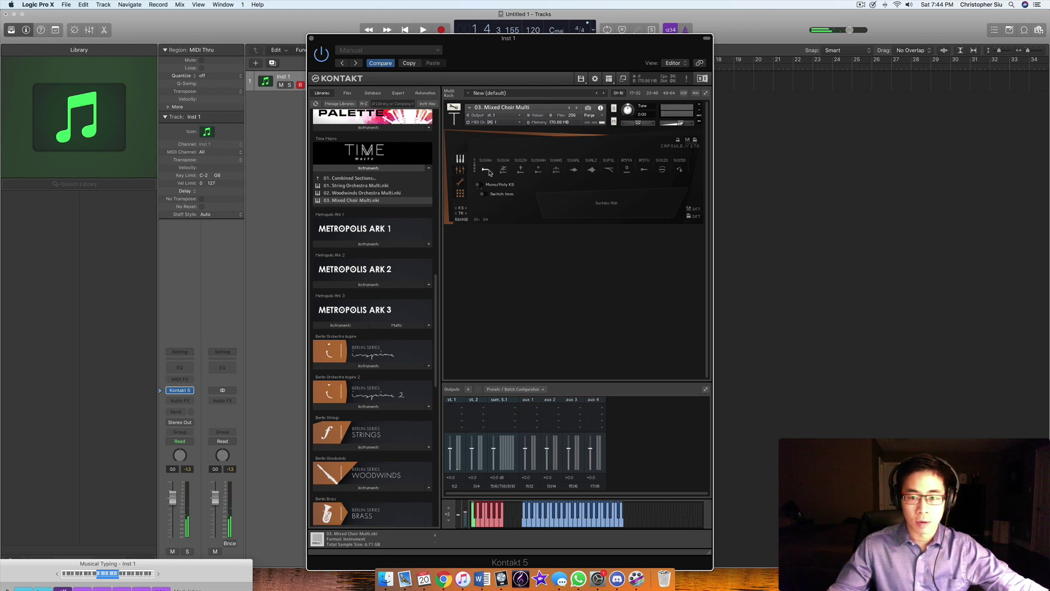
left_click(521, 171)
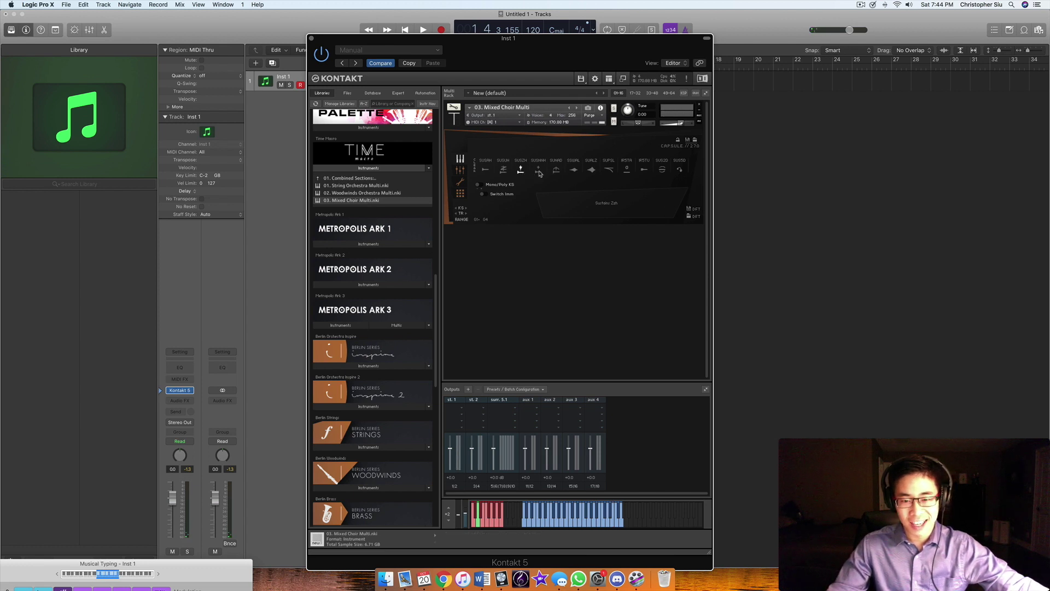
left_click(539, 171)
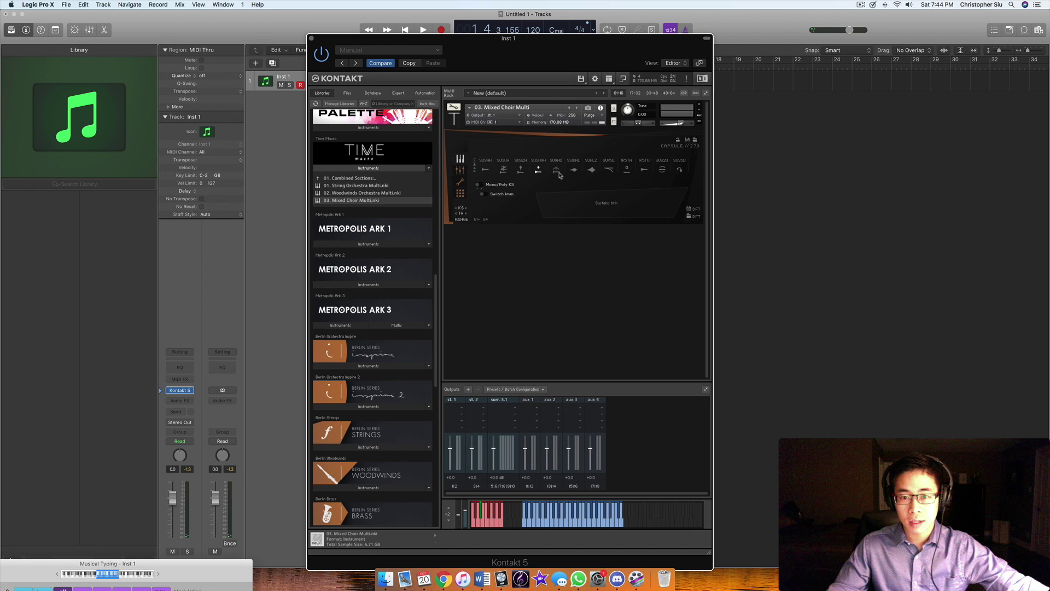
- Select the seventh and eighth articulations of the Mixed Choir Multi and play a note to audition the sound
left_click(589, 171)
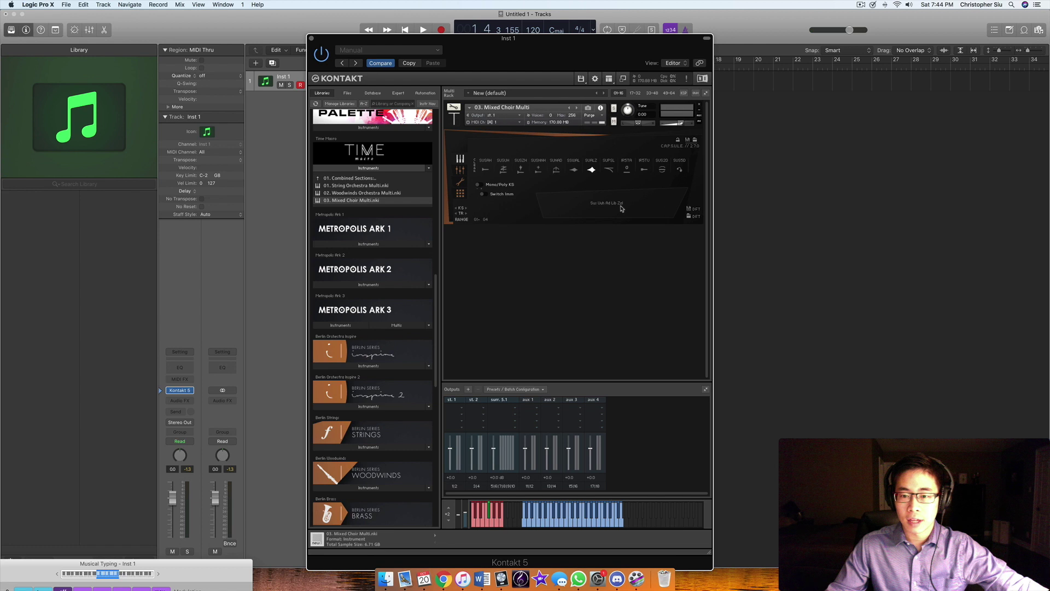
left_click(610, 172)
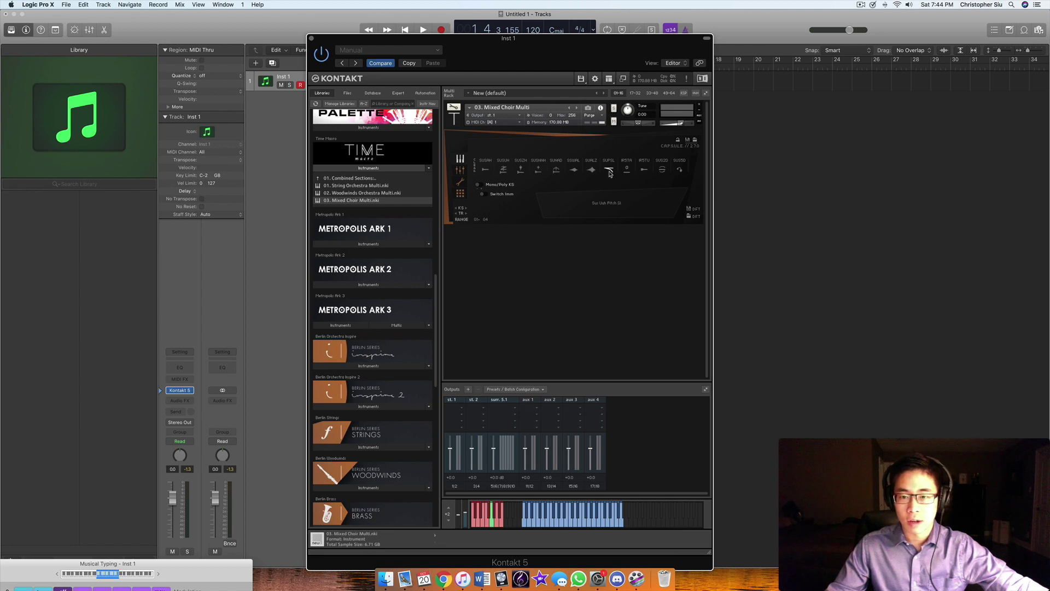
key("j")
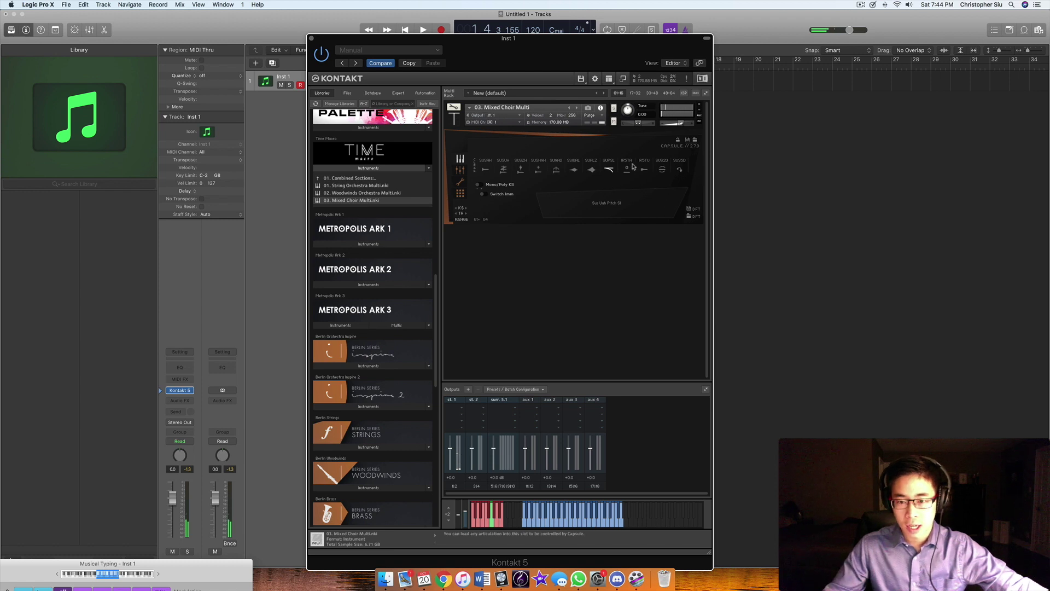
- Step through the ninth, 2nd Drops and 5th Drops articulations of the Mixed Choir Multi, returning to 2nd Drops to audition it
left_click(628, 172)
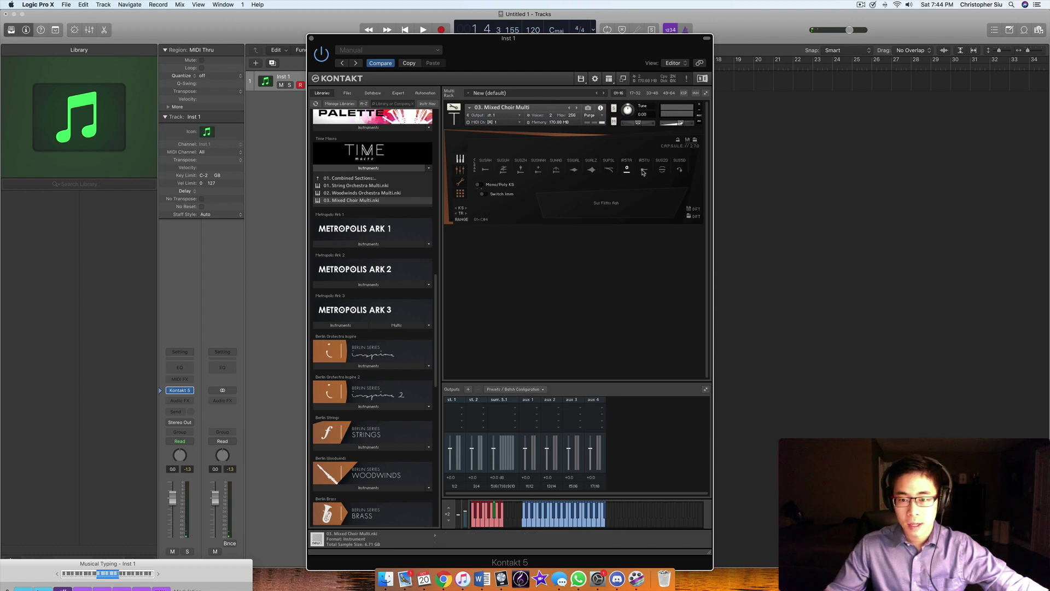
left_click(662, 170)
left_click(680, 170)
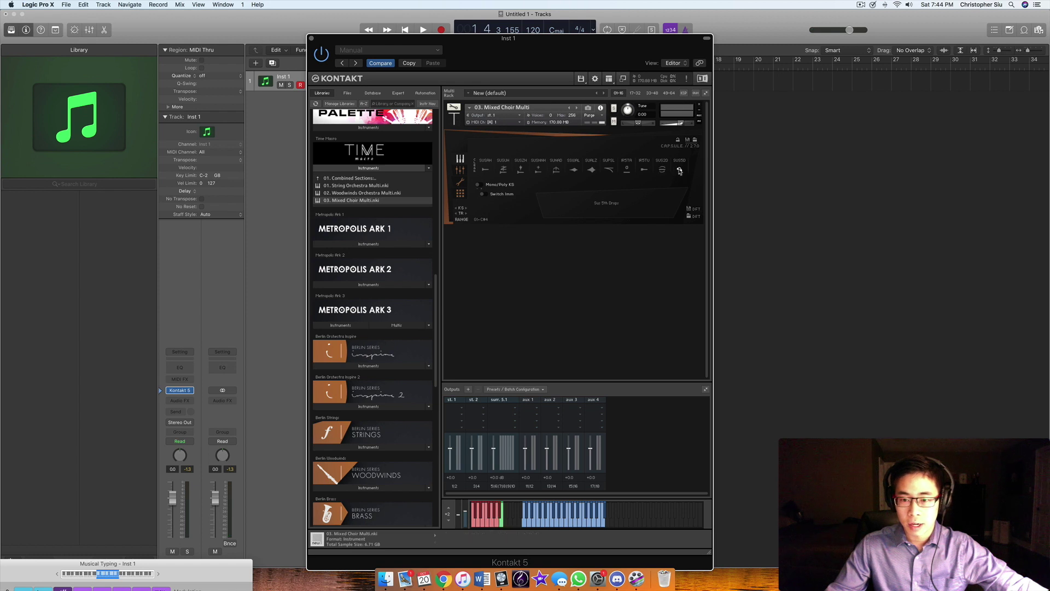
left_click(661, 171)
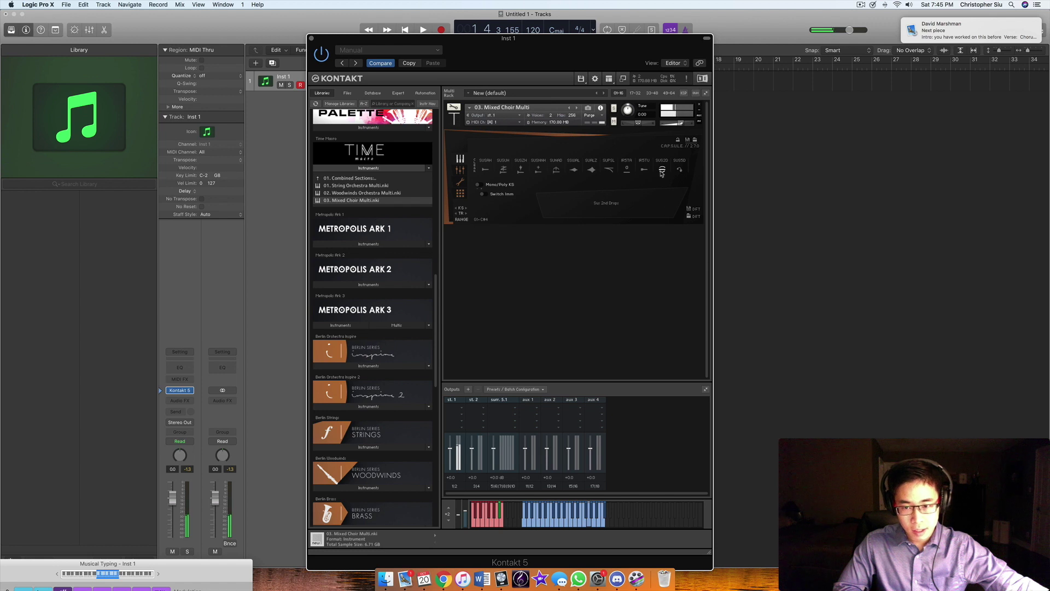
- Examine the Time Macro Multi Instruments folders, including the multi patches listed in 02. Individual Sections
left_click(371, 178)
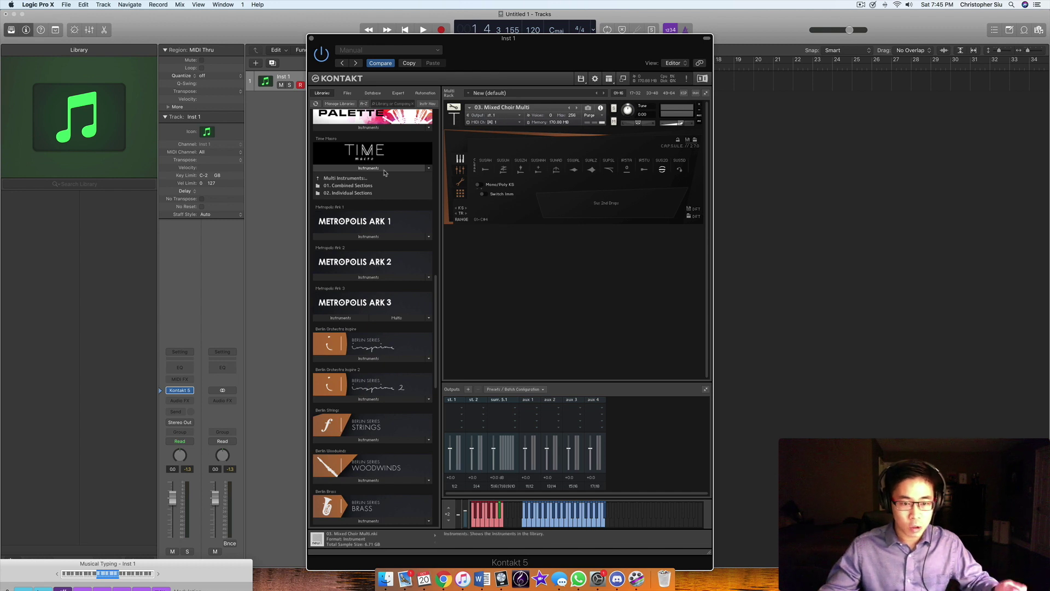
scroll(405, 219, "up", 3)
scroll(405, 219, "up", 3)
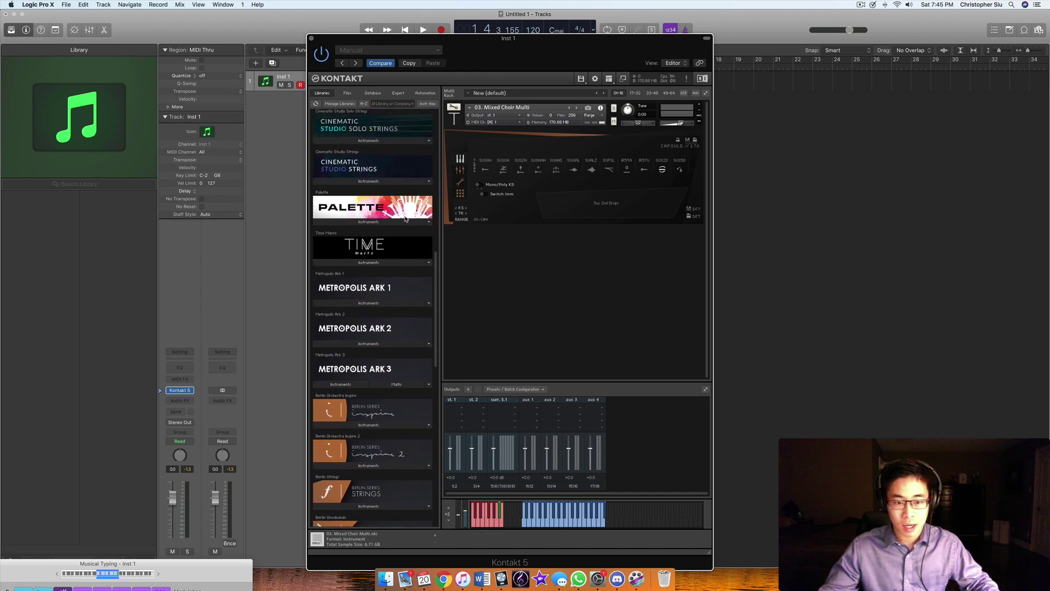
scroll(406, 219, "up", 1)
scroll(406, 218, "down", 1)
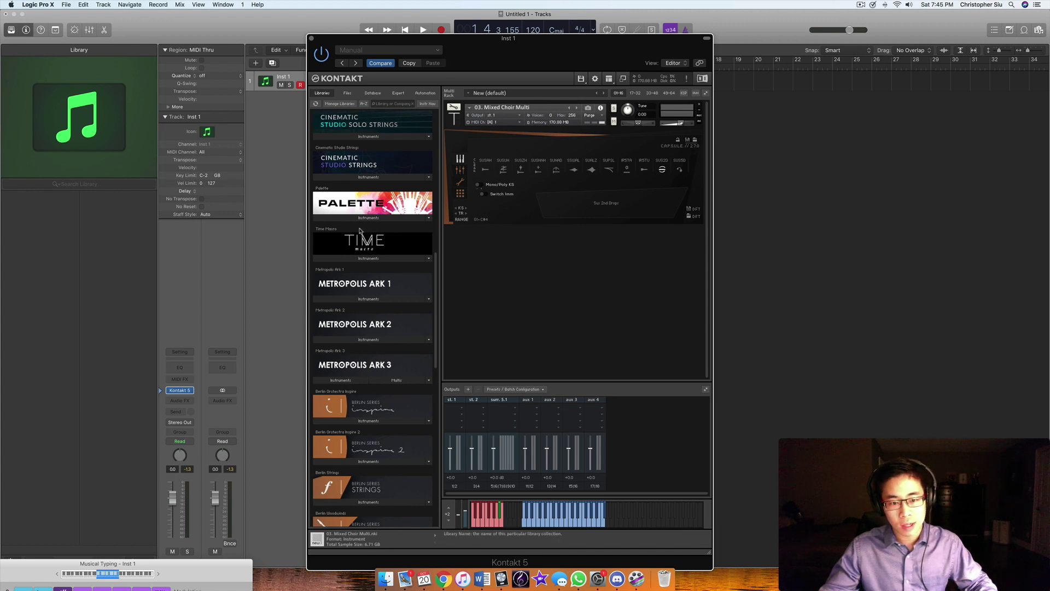
left_click(404, 259)
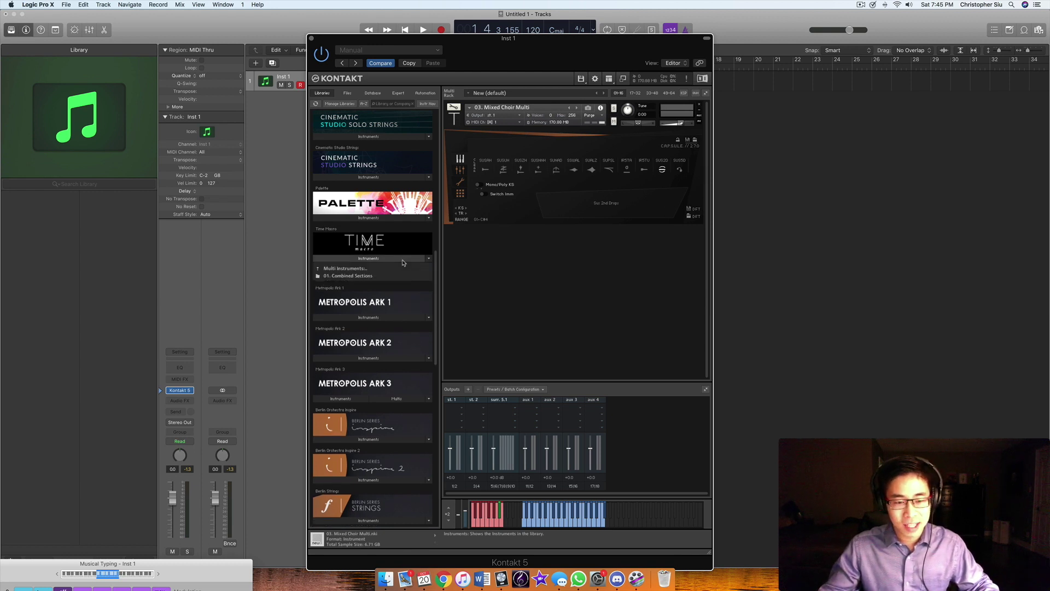
left_click(366, 284)
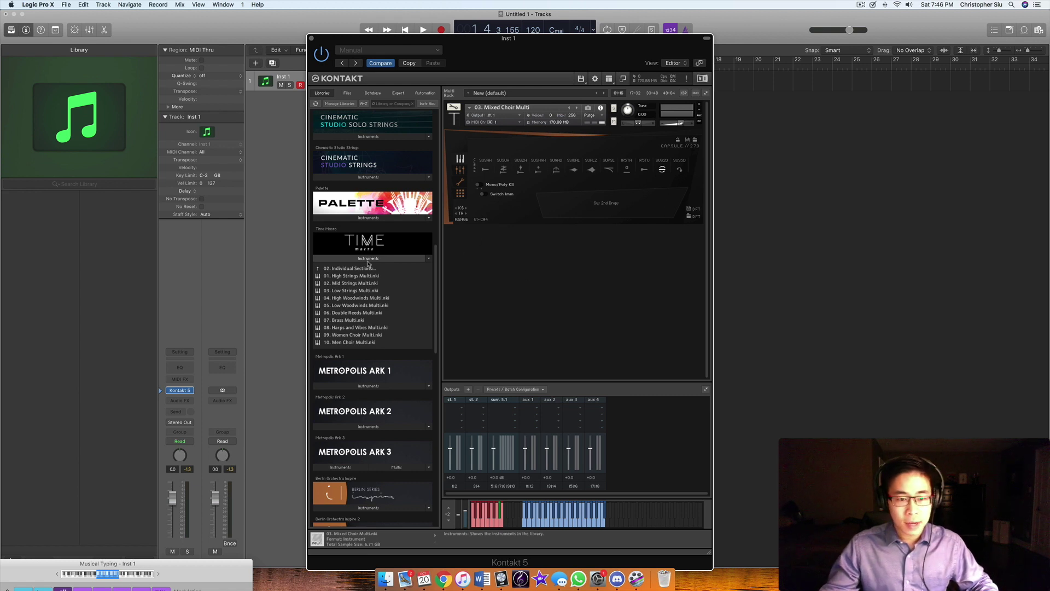
left_click(349, 268)
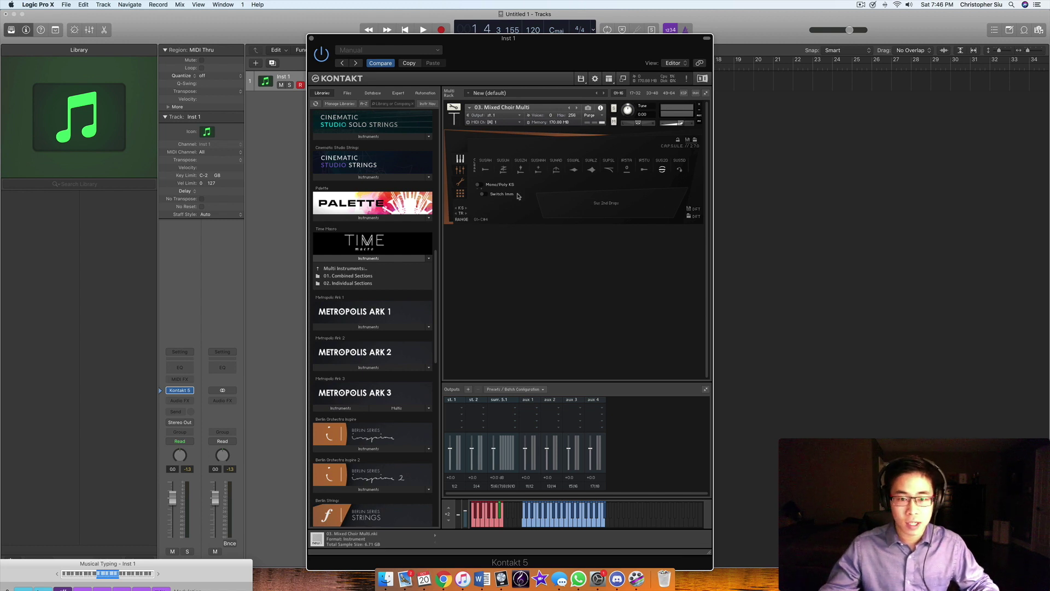
left_click(392, 270)
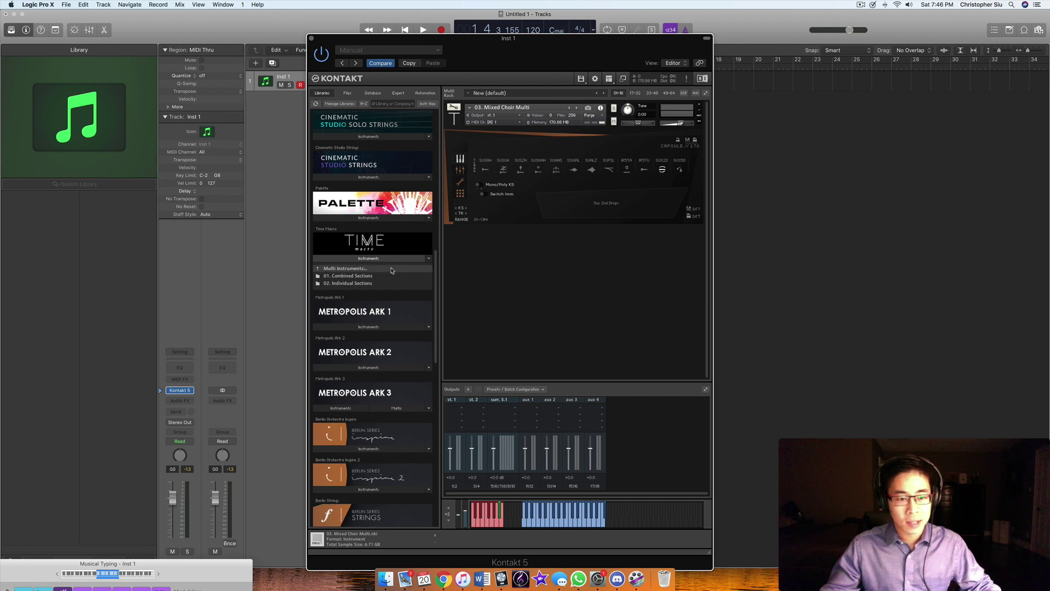